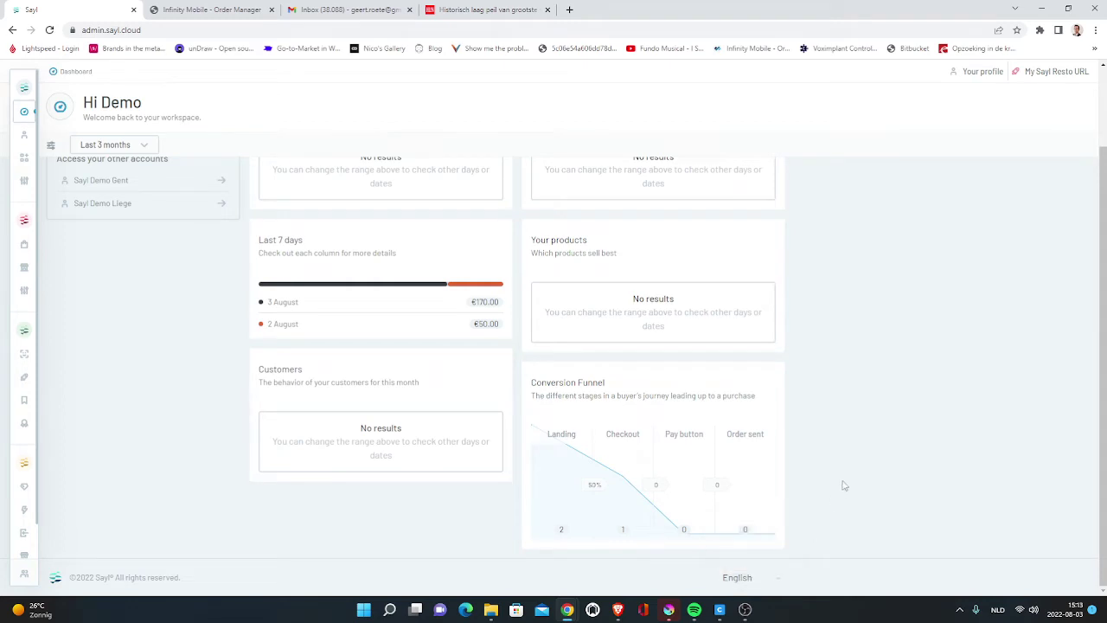
# - Open the Demo ADMIN account panel listing the Sayl Demo, Gent and Liege accounts
pyautogui.scroll(2, 523, 334)
pyautogui.moveTo(47, 249)
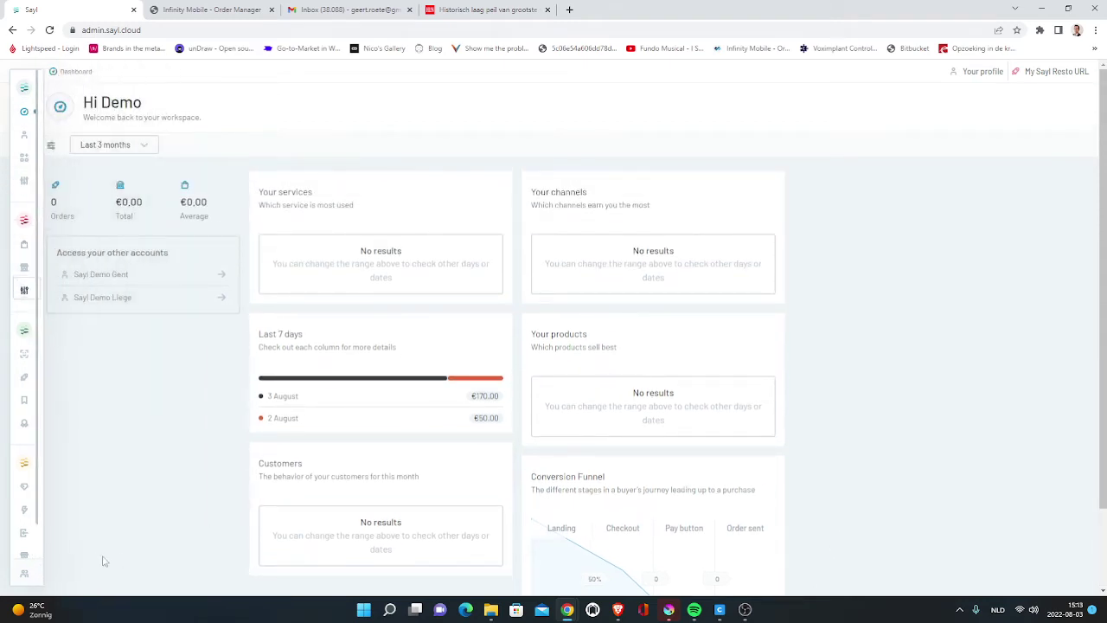
pyautogui.moveTo(35, 574)
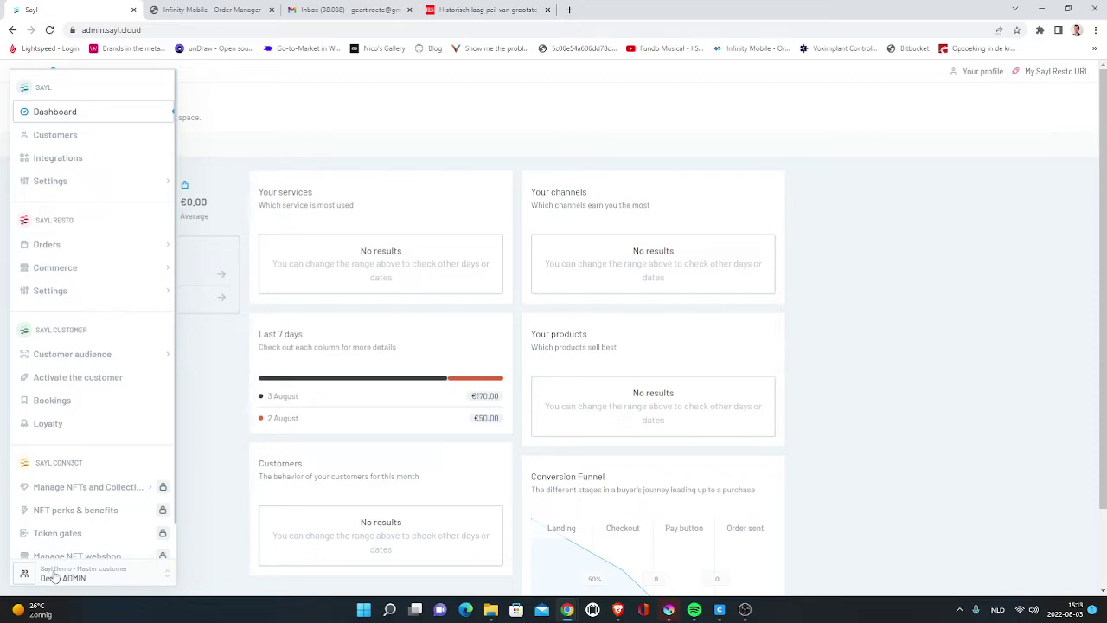
pyautogui.click(66, 577)
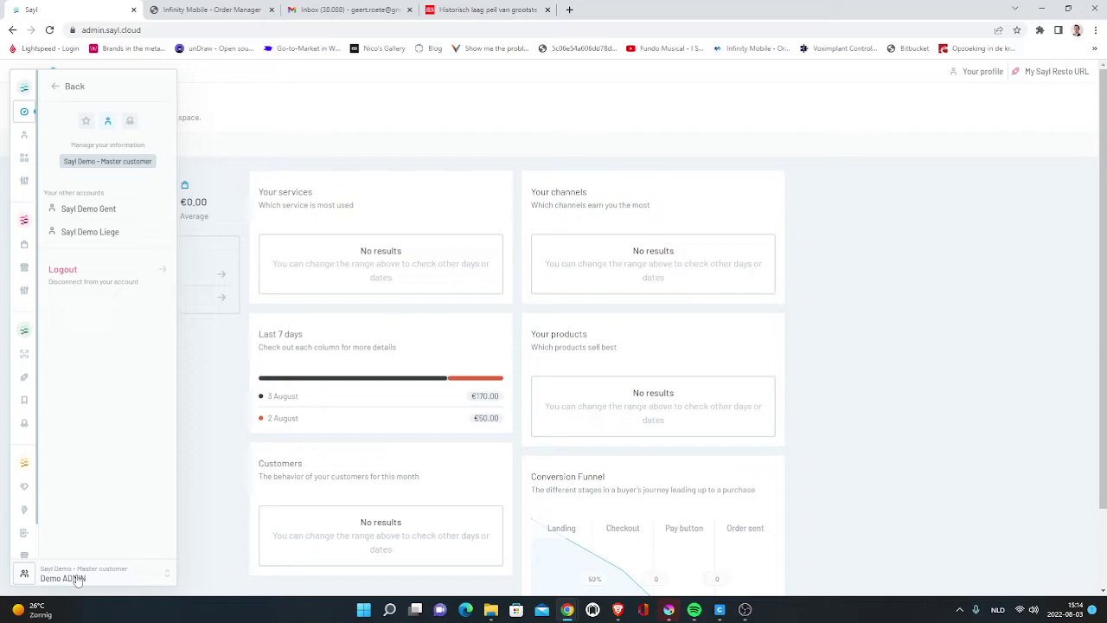
# - Start creating a new Gift card product from Commerce > Products
pyautogui.click(26, 272)
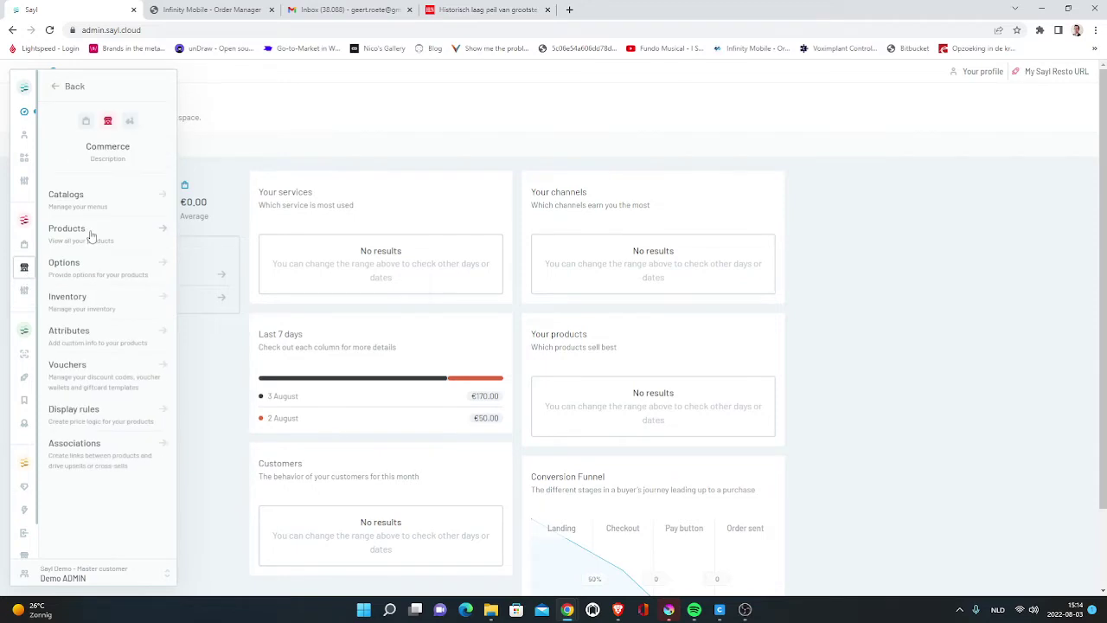
pyautogui.click(90, 230)
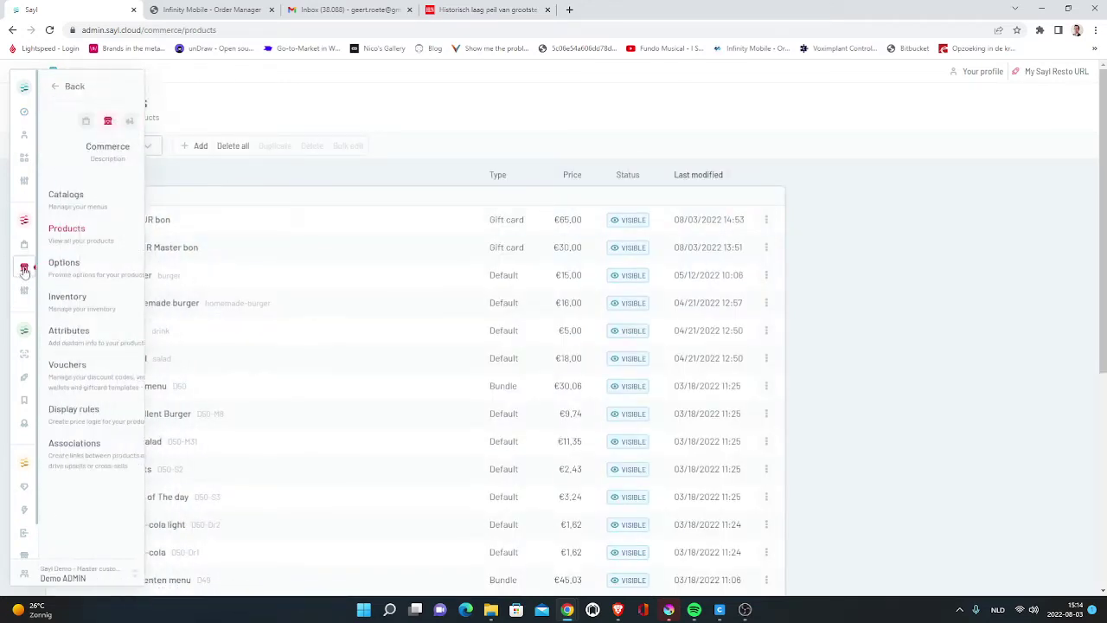
pyautogui.click(200, 146)
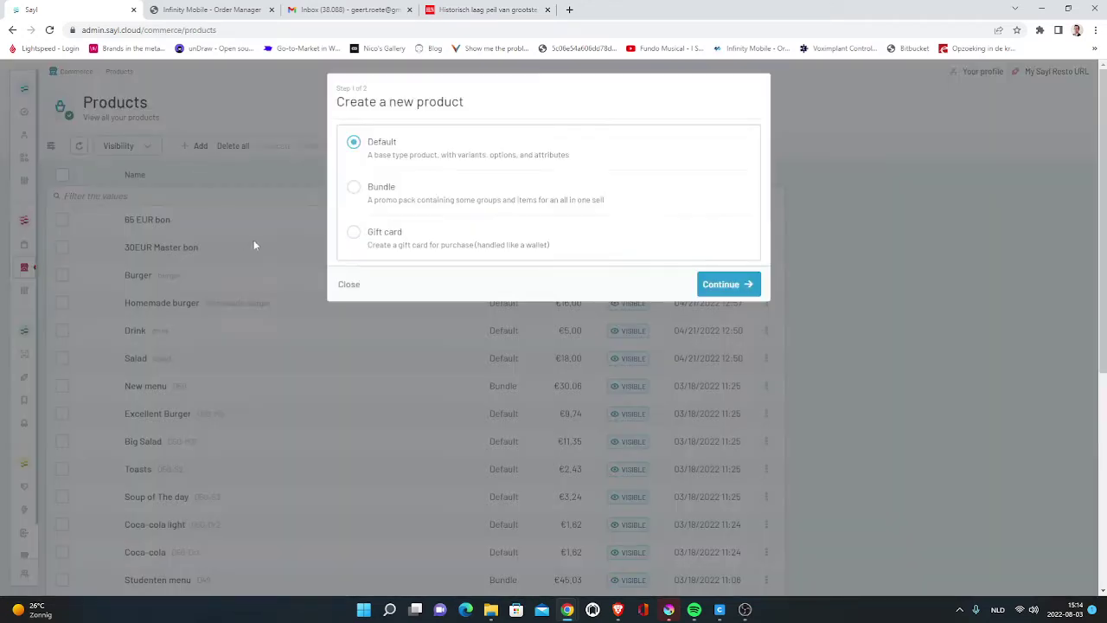
pyautogui.click(391, 245)
pyautogui.click(710, 285)
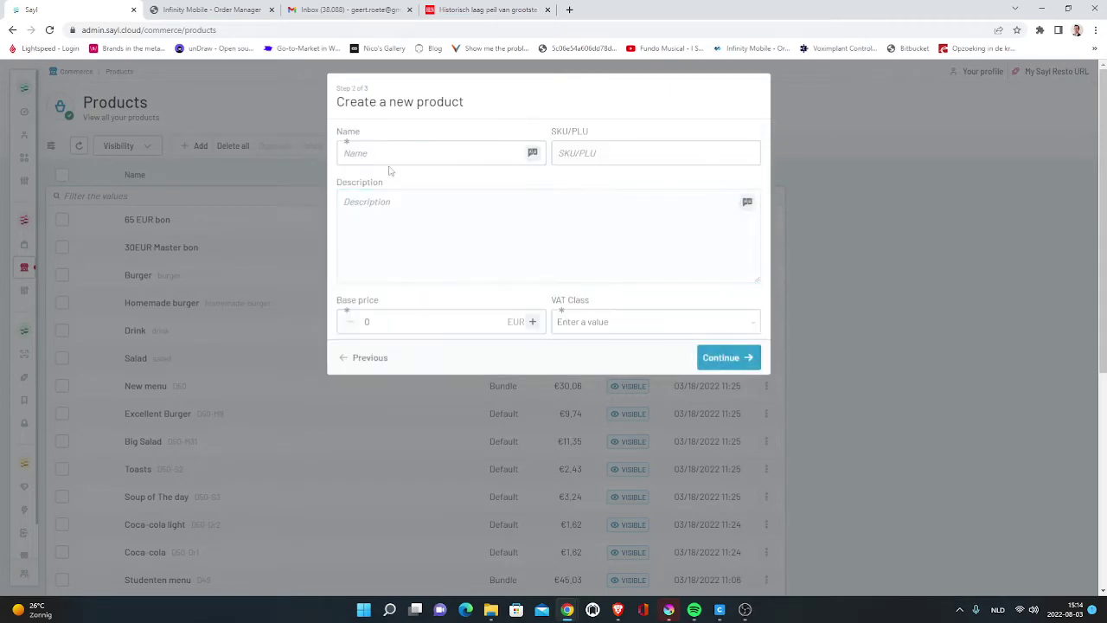
pyautogui.write('70 eur BON')
# - Name it 70 eur bon, price 70 EUR, 21 procent VAT, fixed amount, 365-day validity
pyautogui.click(415, 222)
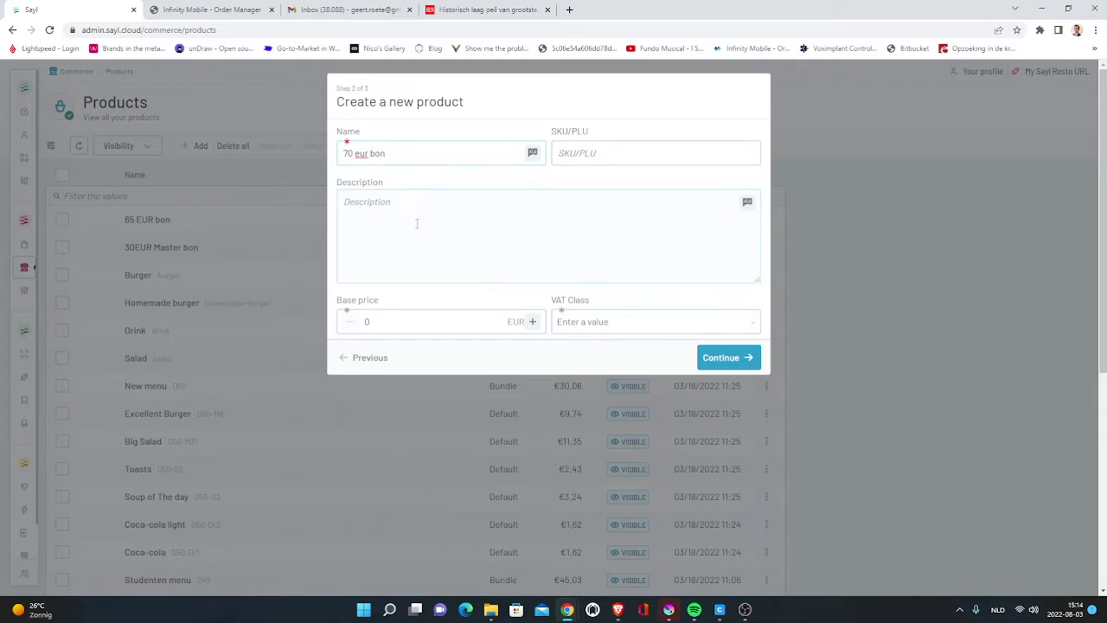
pyautogui.click(393, 314)
pyautogui.write('70')
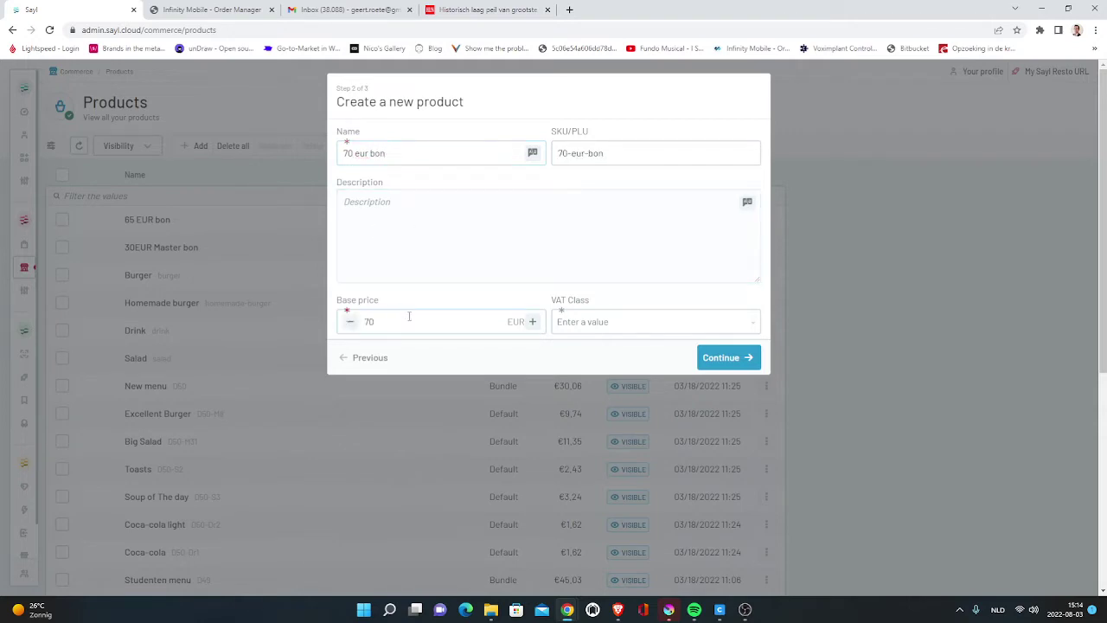
pyautogui.click(607, 327)
pyautogui.click(614, 347)
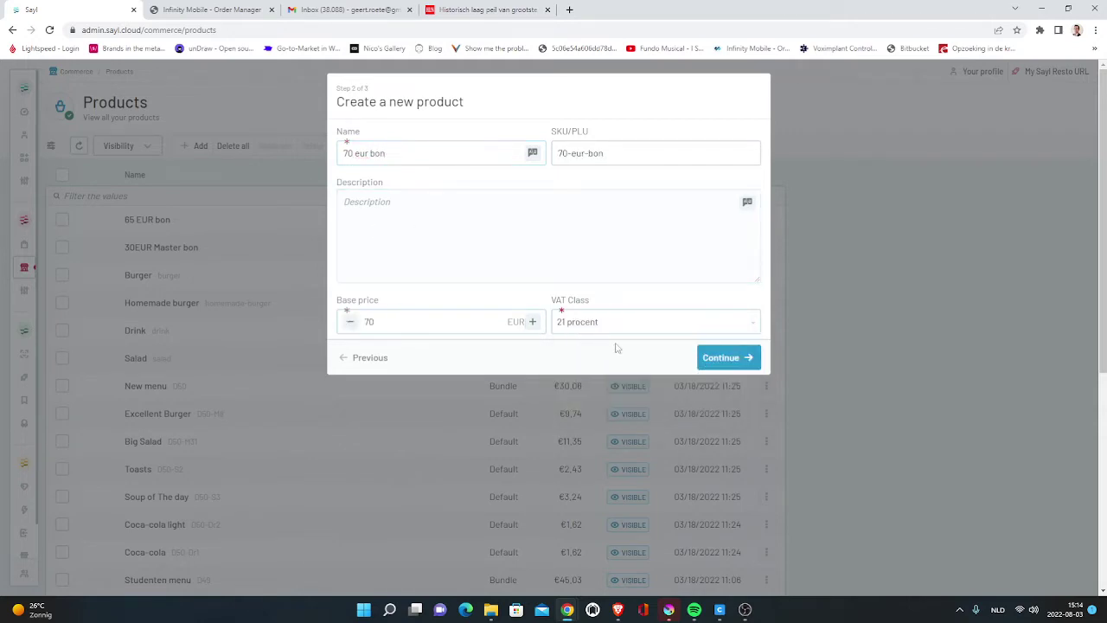
pyautogui.click(728, 360)
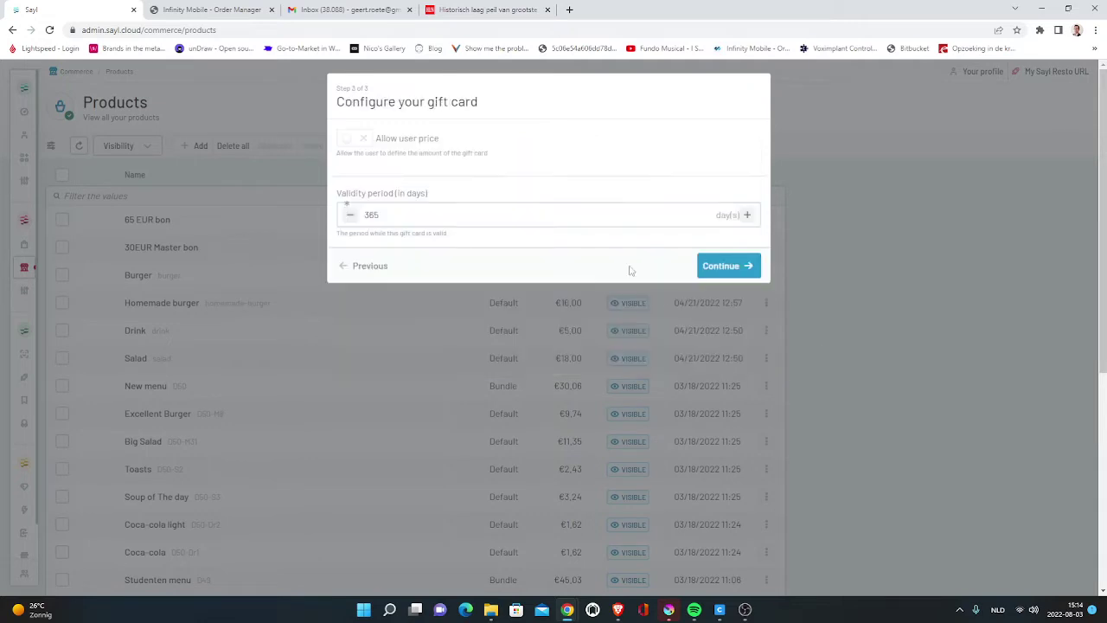
pyautogui.click(361, 141)
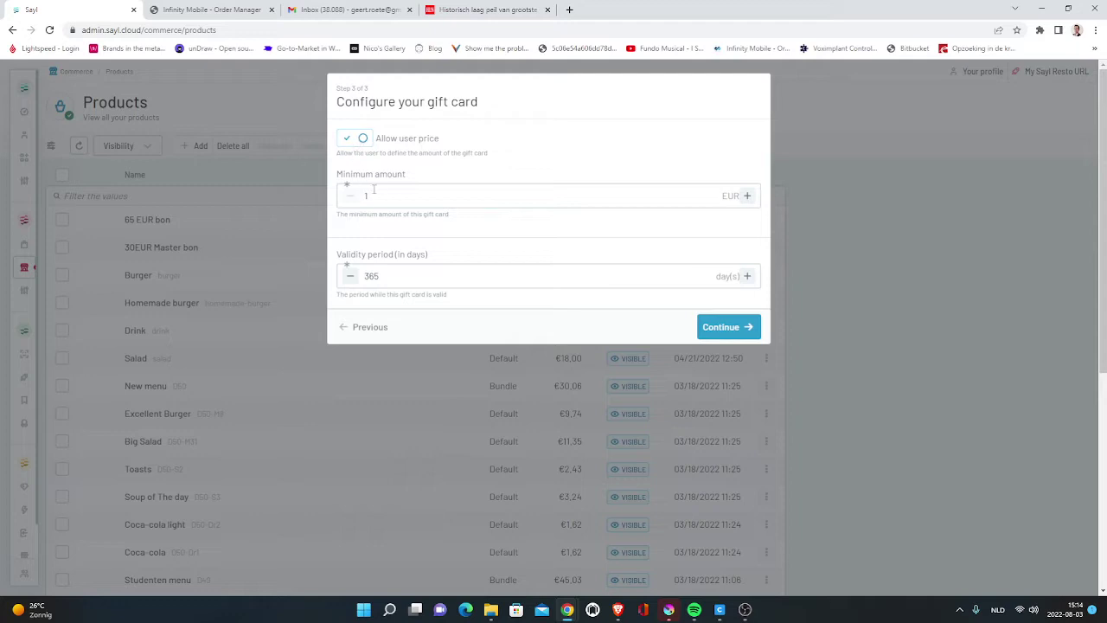
pyautogui.click(352, 140)
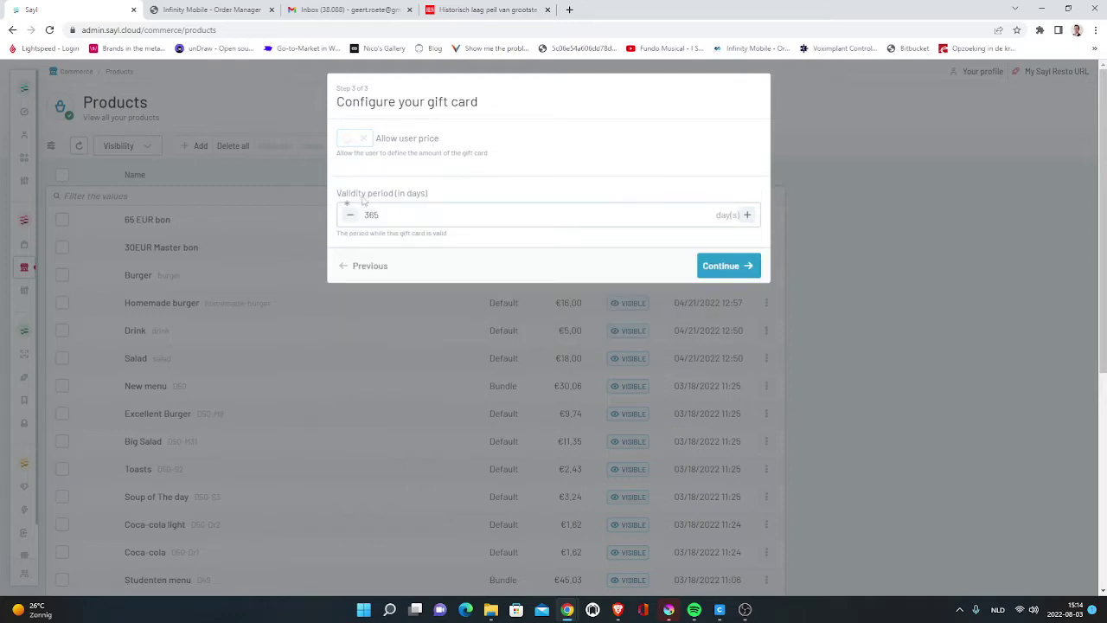
pyautogui.click(723, 263)
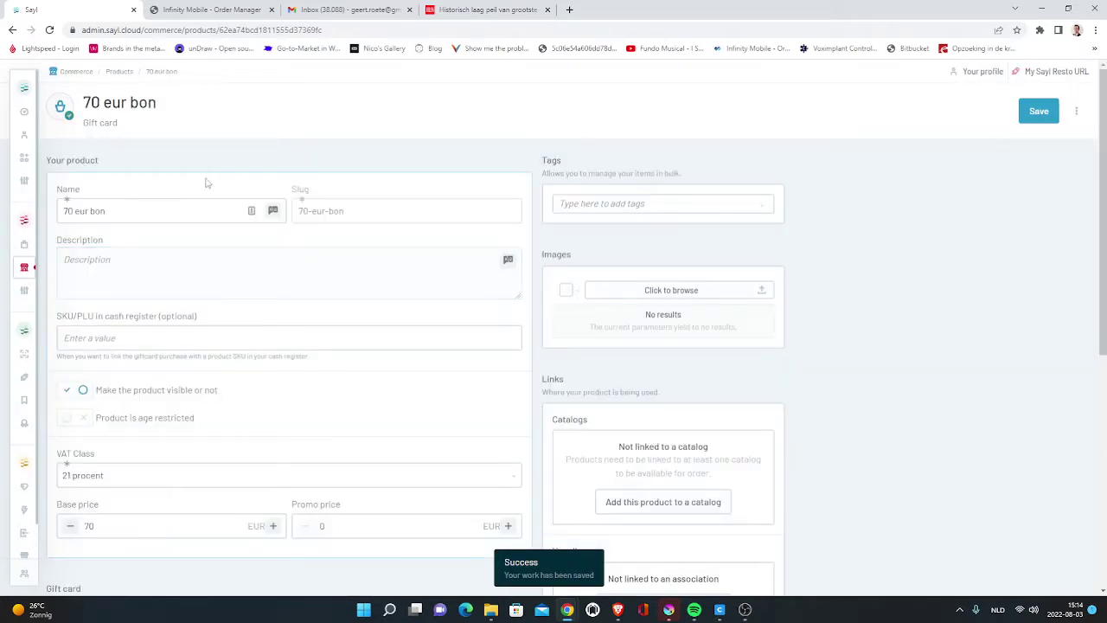
# - Save cash-register SKU bon70eur on the gift card and go to the Catalogs list
pyautogui.click(120, 337)
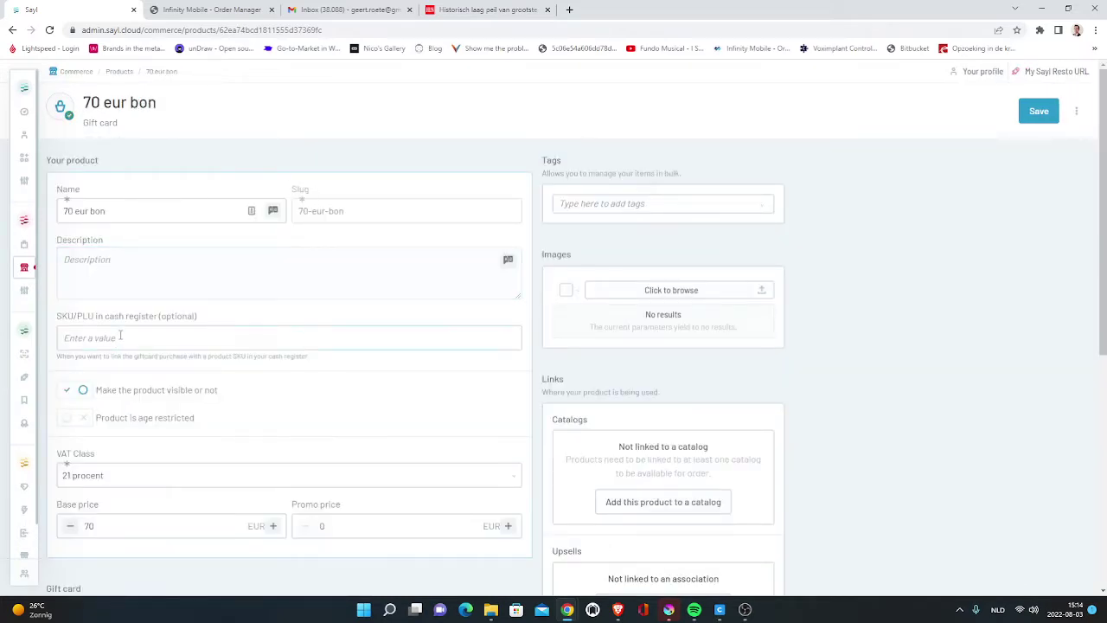
pyautogui.write('bon70eur')
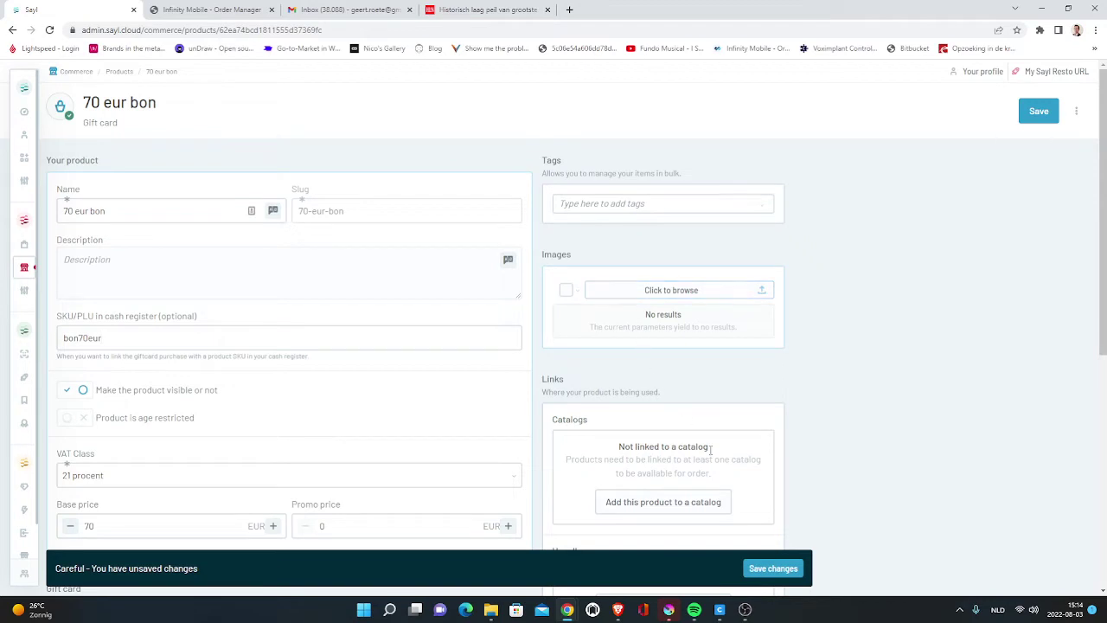
pyautogui.click(773, 568)
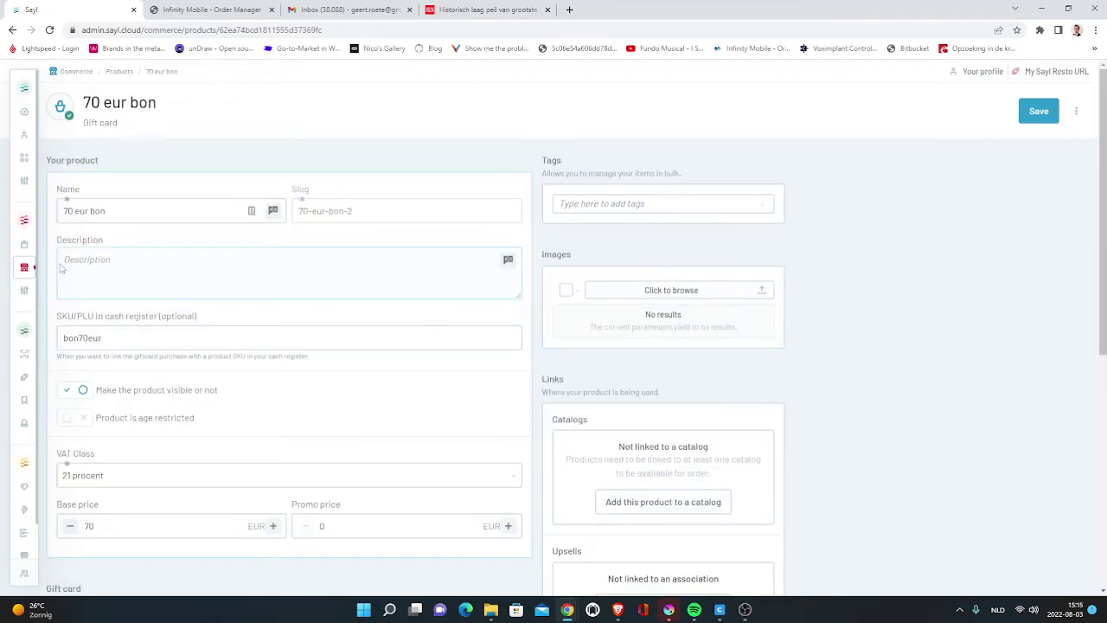
pyautogui.click(25, 266)
pyautogui.click(80, 211)
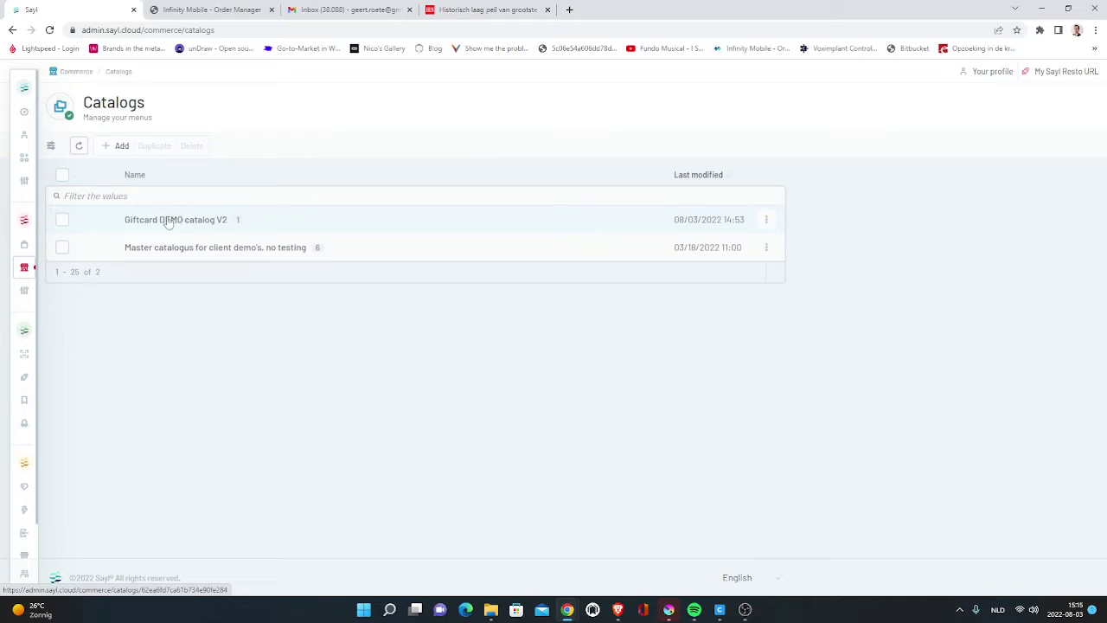
# - Link 70 eur bon to the Giftcards category of Giftcard DEMO catalog V2
pyautogui.moveTo(45, 226)
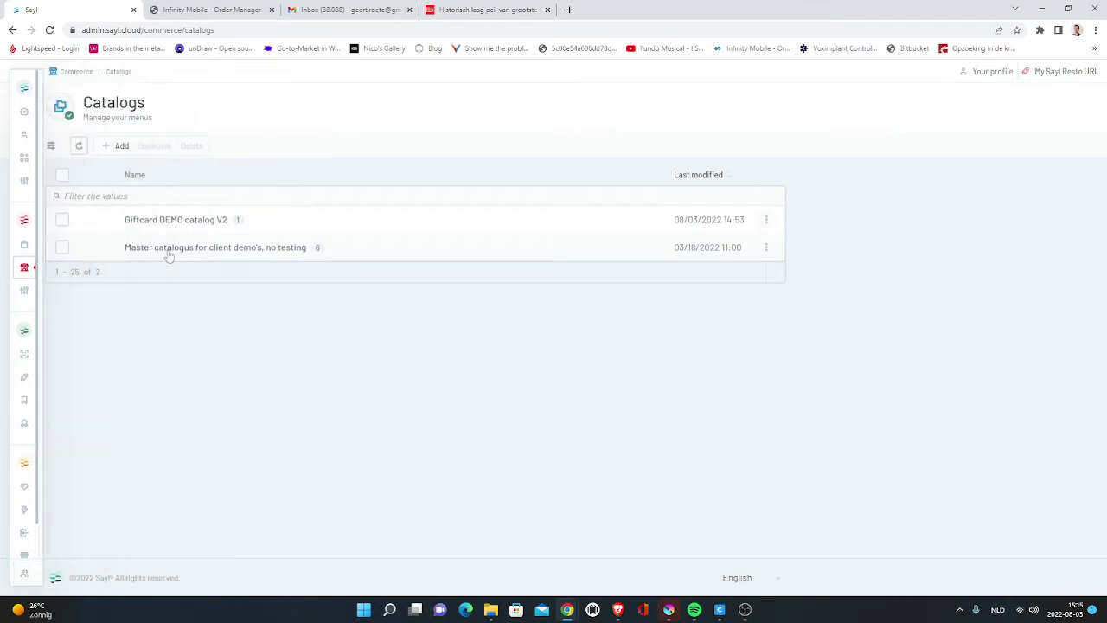
pyautogui.click(148, 221)
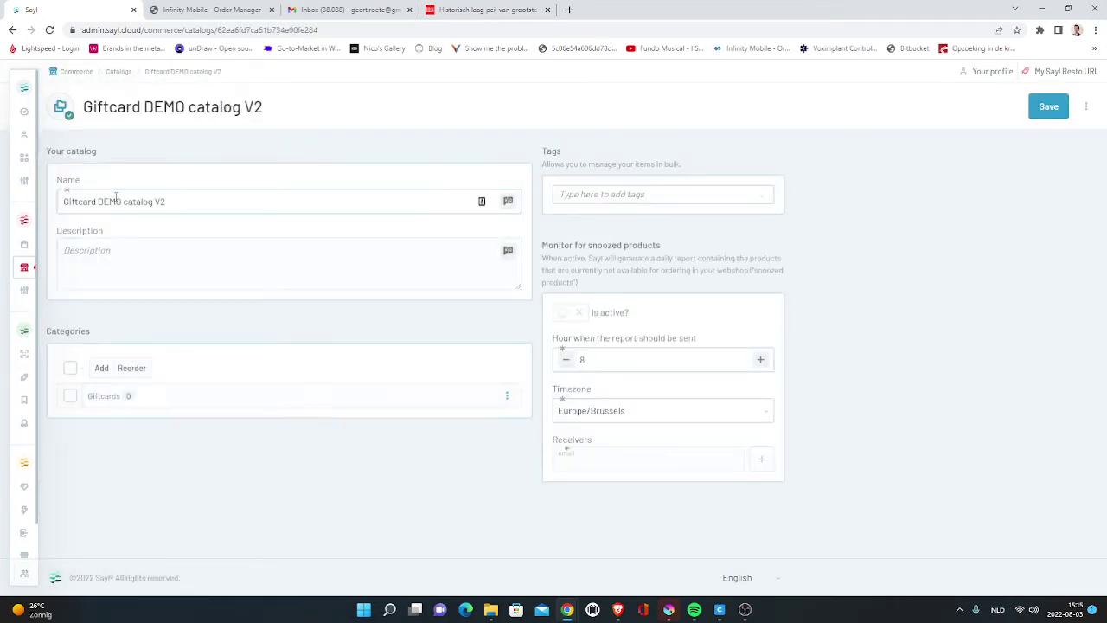
pyautogui.click(110, 404)
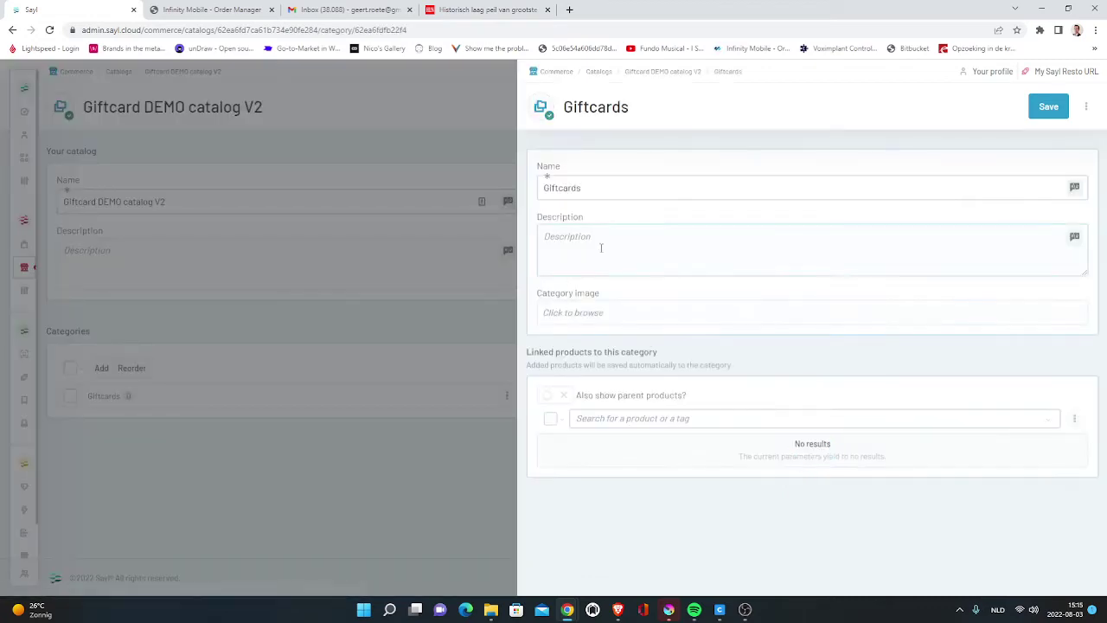
pyautogui.click(622, 417)
pyautogui.write('7')
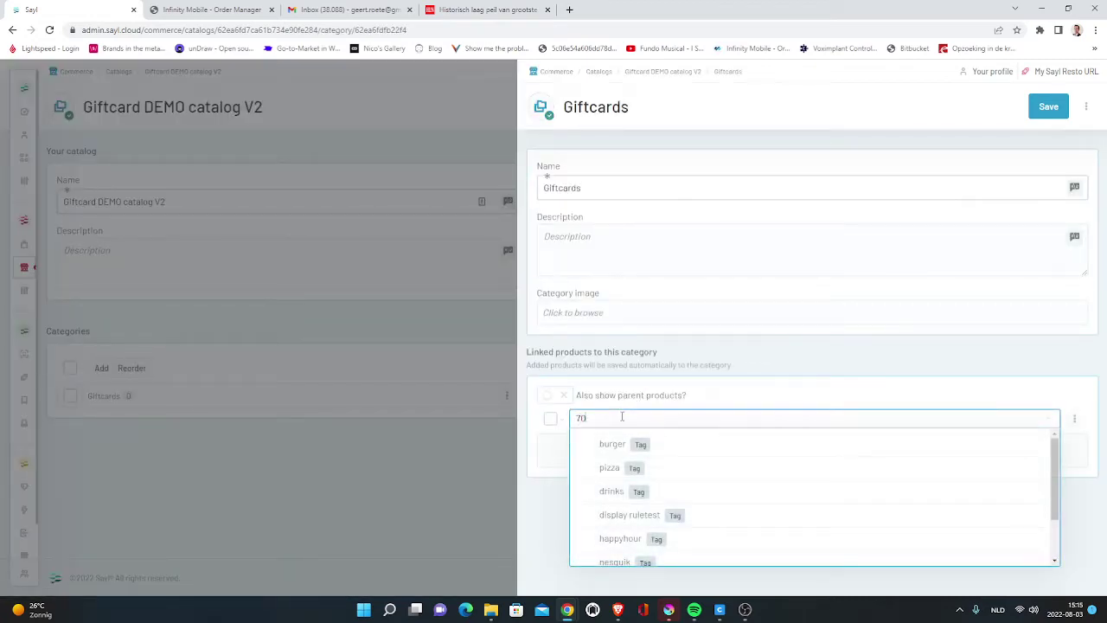
pyautogui.write('0')
pyautogui.click(624, 446)
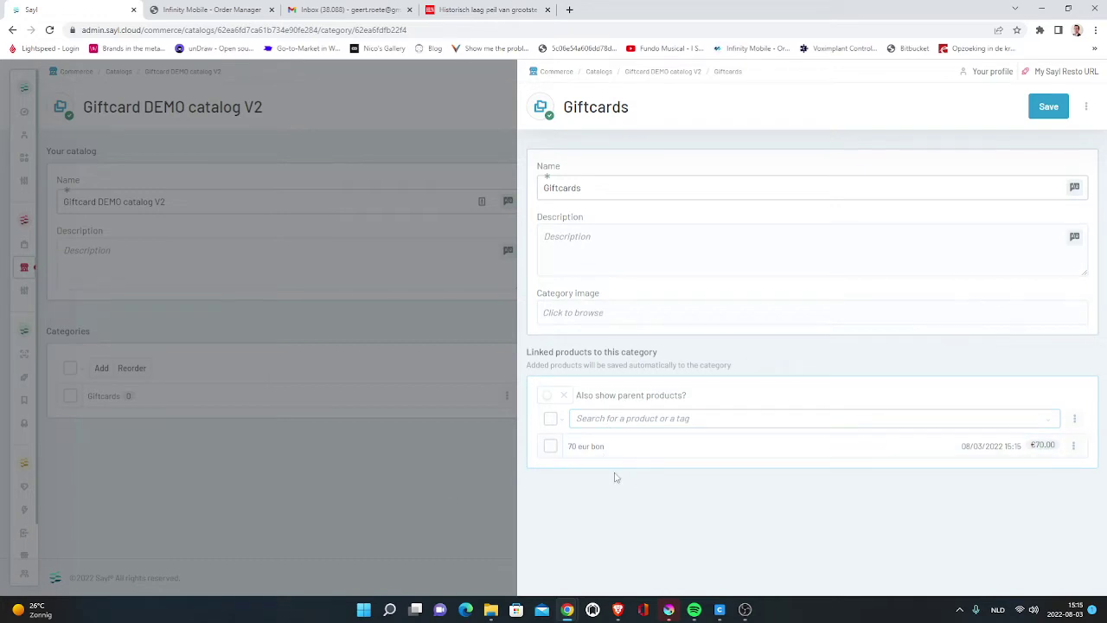
pyautogui.click(374, 487)
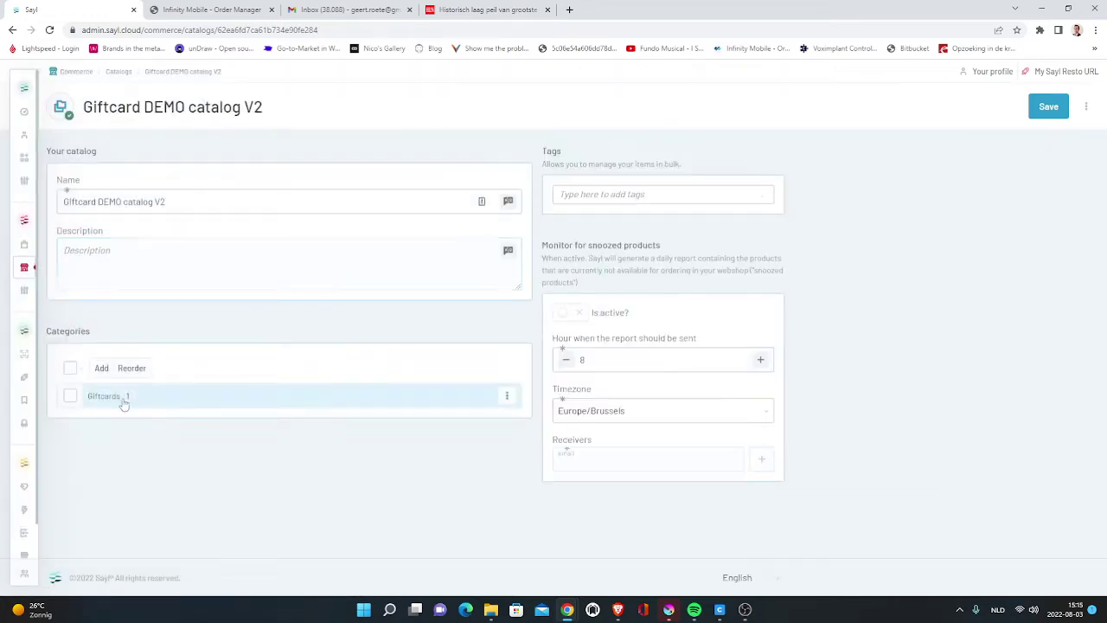
# - Start a new shop named Central giftcard shop V2 with English and Dutch languages
pyautogui.moveTo(20, 260)
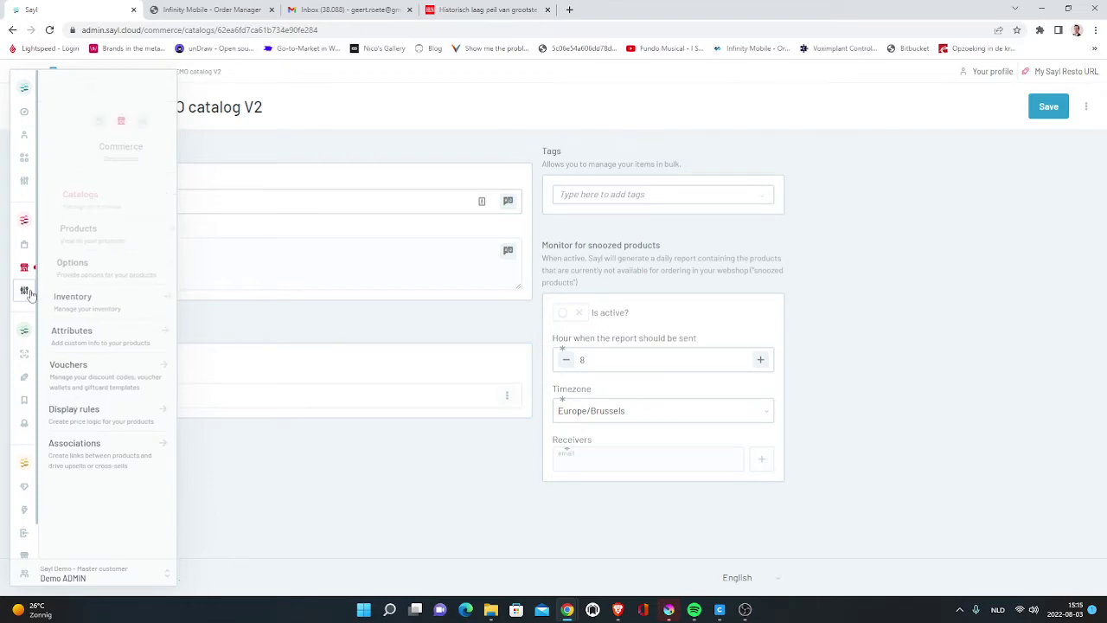
pyautogui.moveTo(26, 291)
pyautogui.click(74, 234)
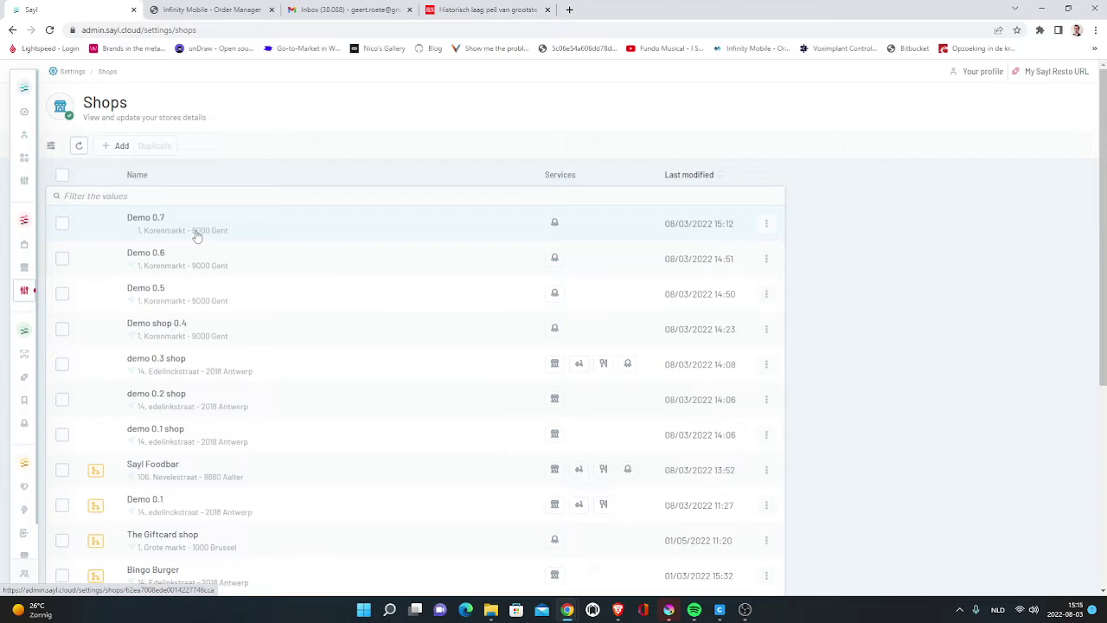
pyautogui.click(118, 145)
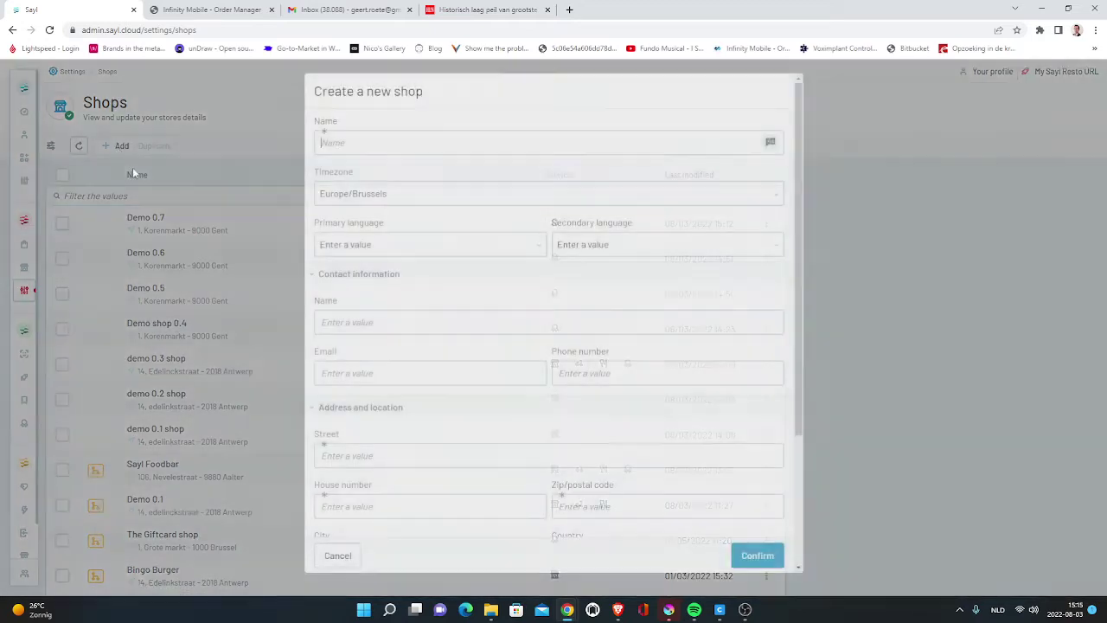
pyautogui.write('Central giftcard shop V2')
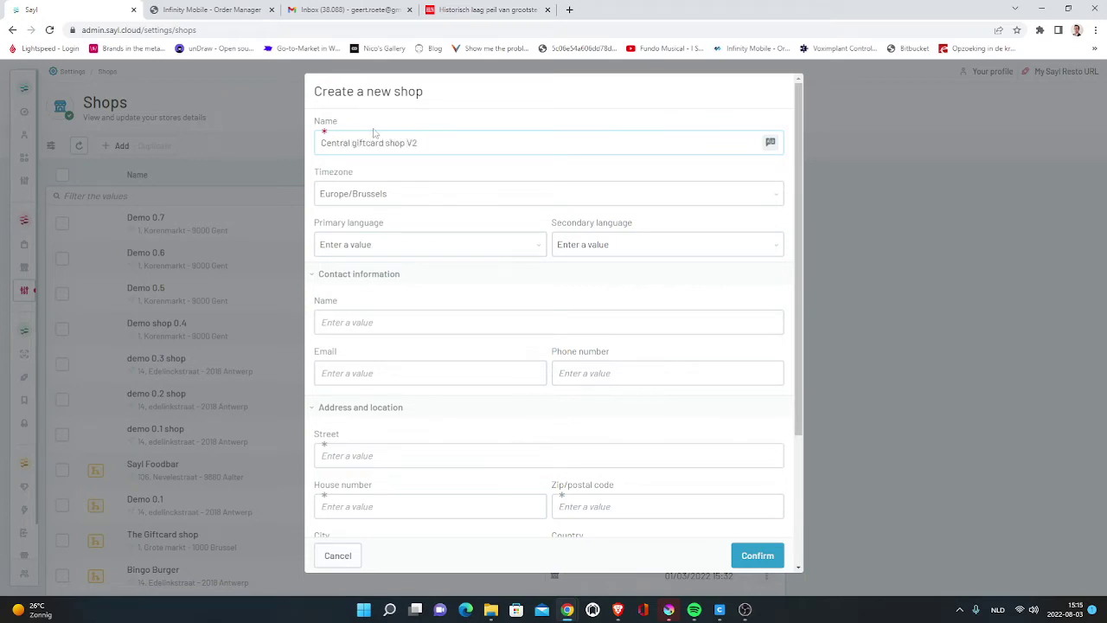
pyautogui.click(407, 242)
pyautogui.click(372, 277)
pyautogui.click(632, 244)
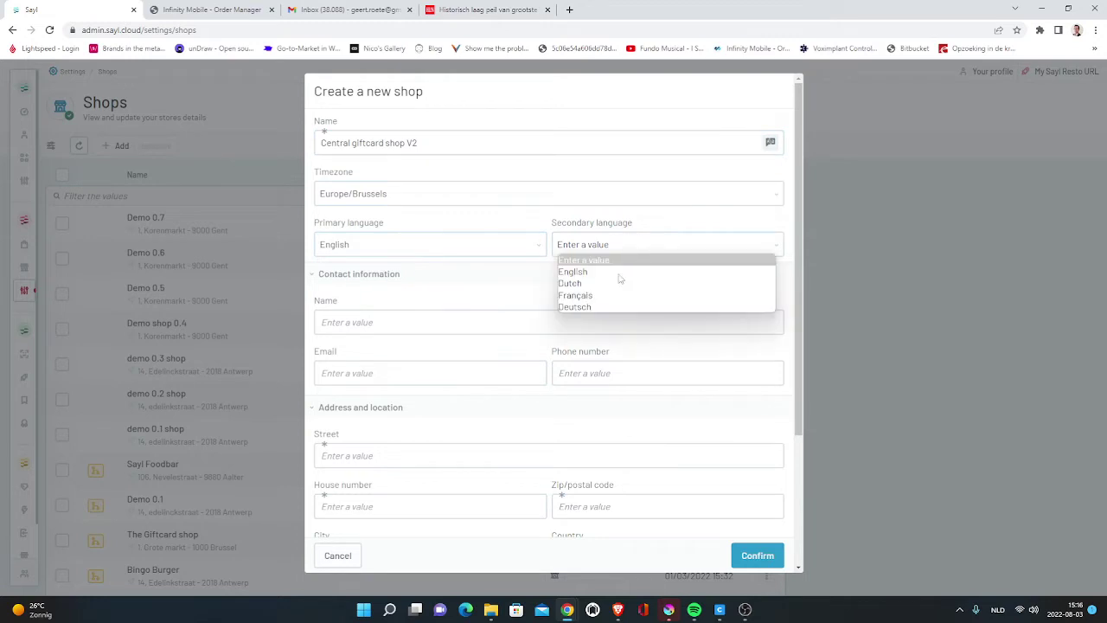
pyautogui.click(617, 279)
# - Give it address Korenmarkt 1, 9000 Gent, Belgium, create it, and open its settings
pyautogui.scroll(-2, 369, 220)
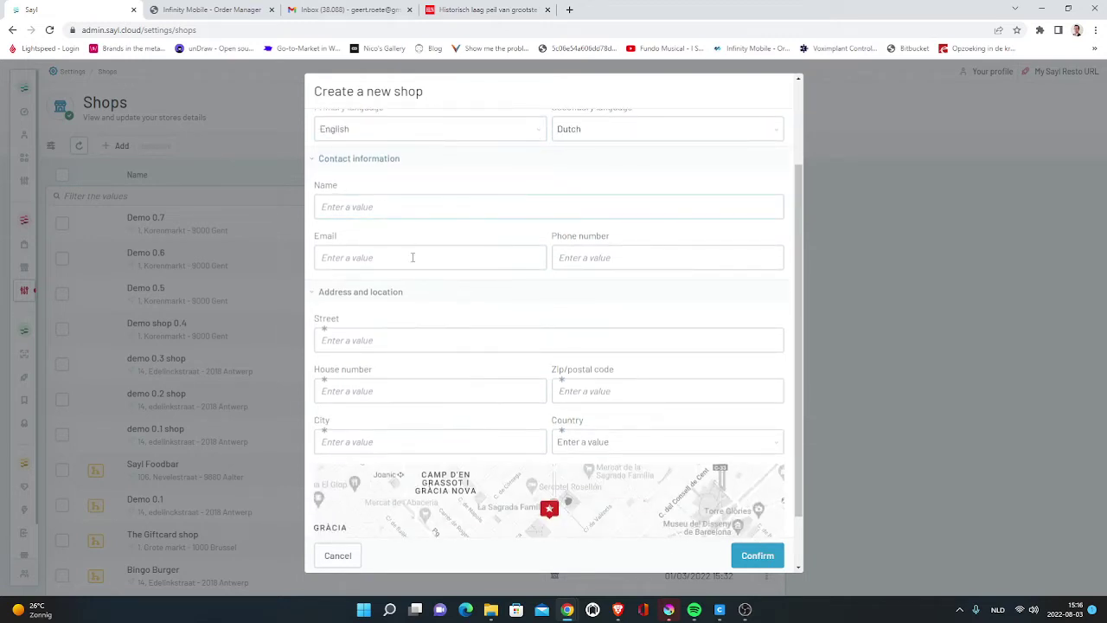
pyautogui.scroll(-1, 372, 242)
pyautogui.click(360, 284)
pyautogui.write('Korenmarkt')
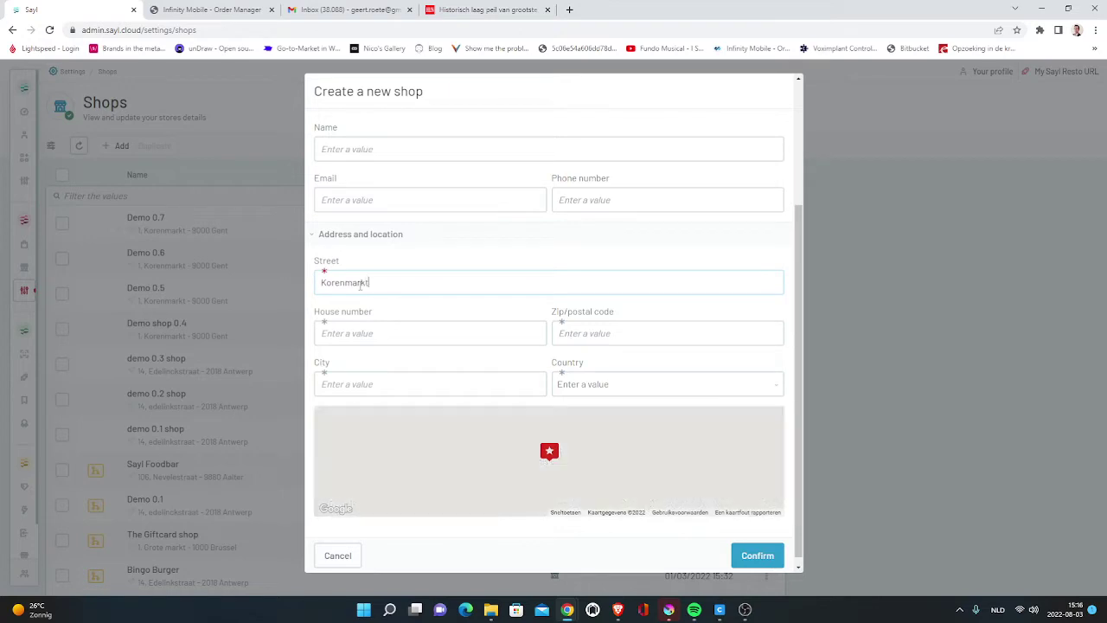
pyautogui.press('Tab')
pyautogui.write('1')
pyautogui.press('Tab')
pyautogui.write('900Gent')
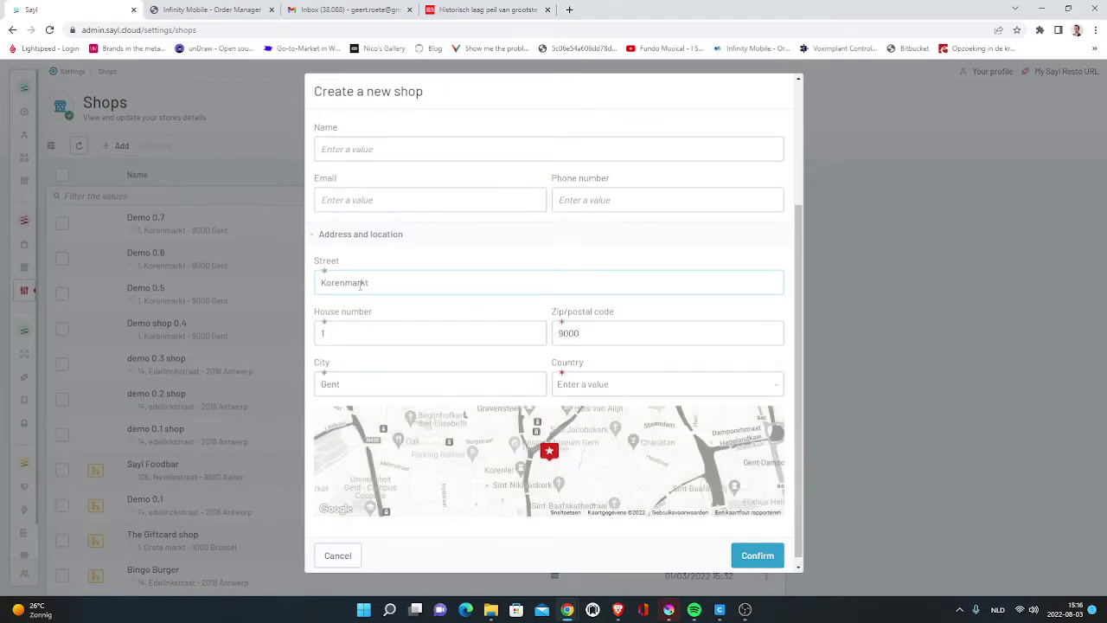
pyautogui.press('Tab')
pyautogui.write('Be')
pyautogui.click(758, 555)
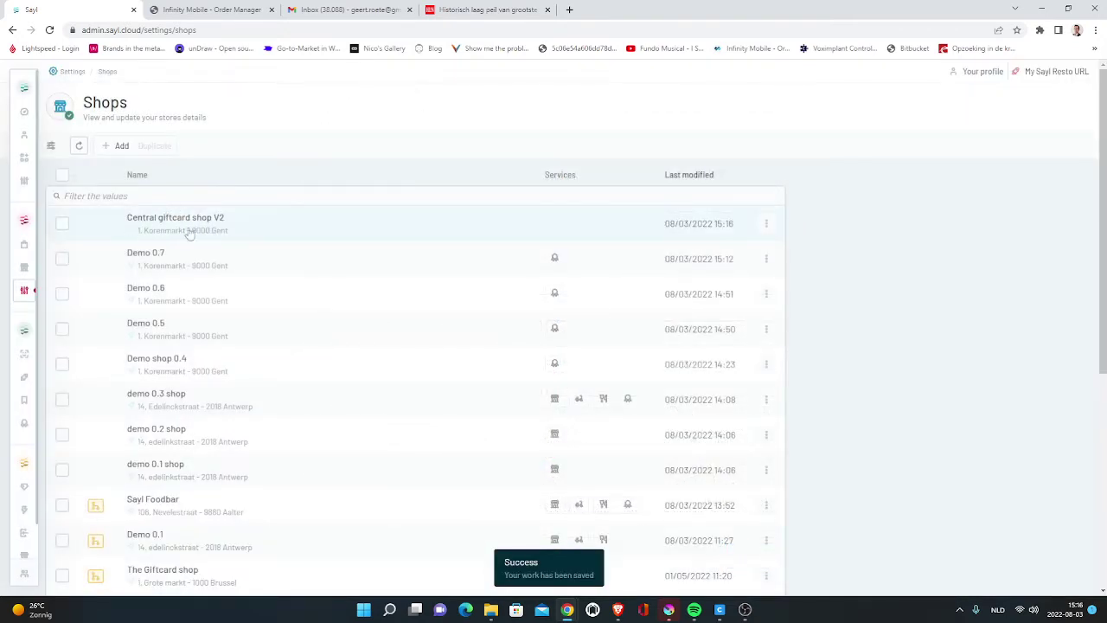
pyautogui.click(216, 228)
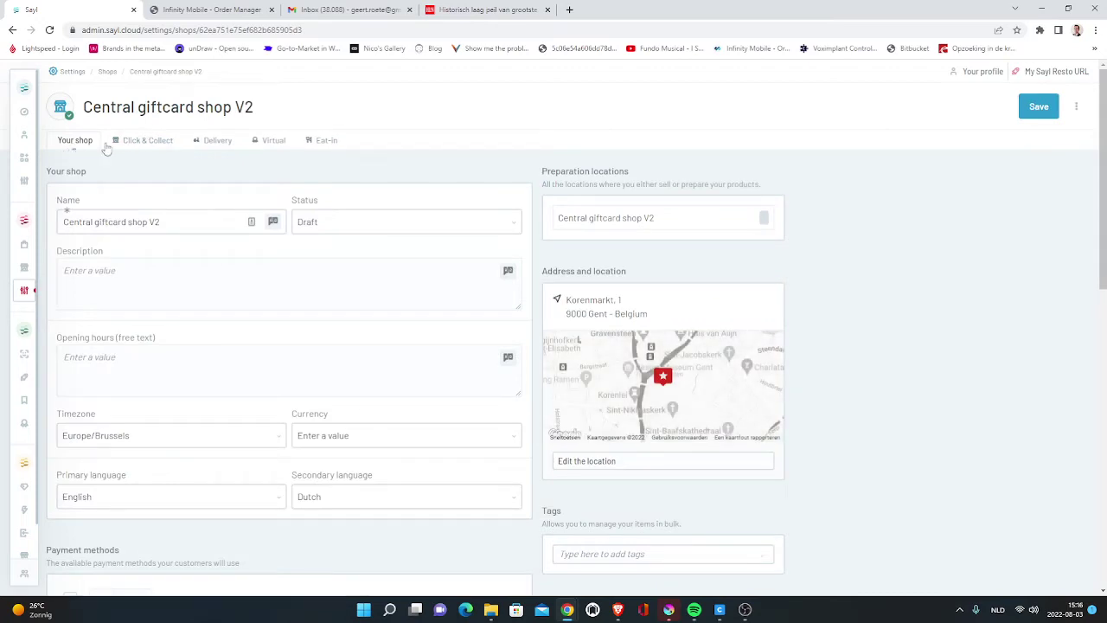
# - Enable the shop's virtual ordering and link Giftcard DEMO catalog V2
pyautogui.click(272, 141)
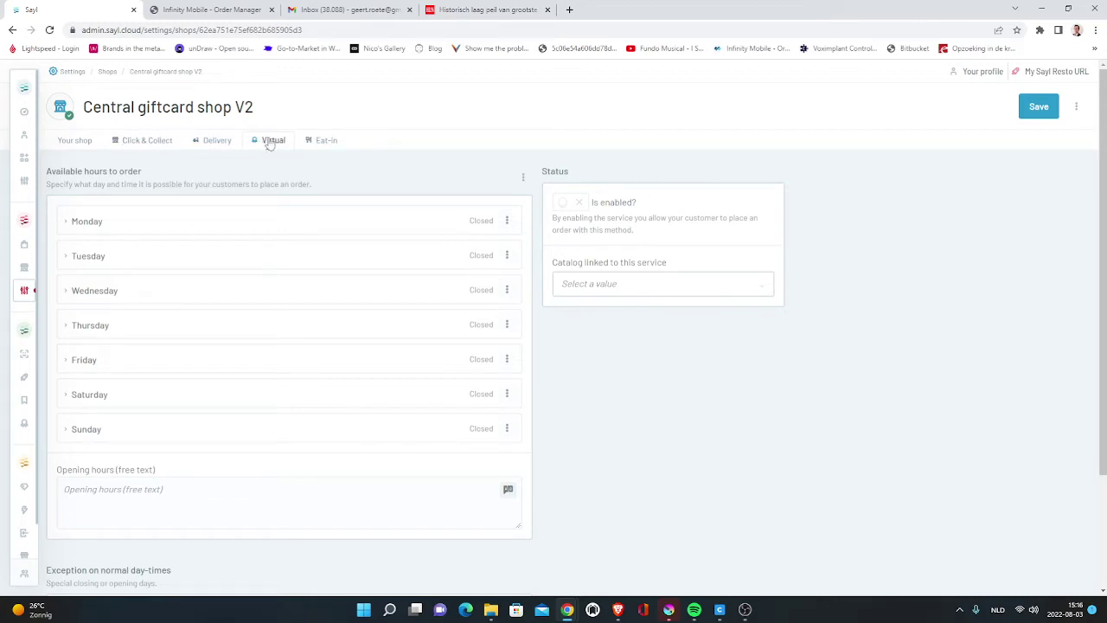
pyautogui.click(580, 202)
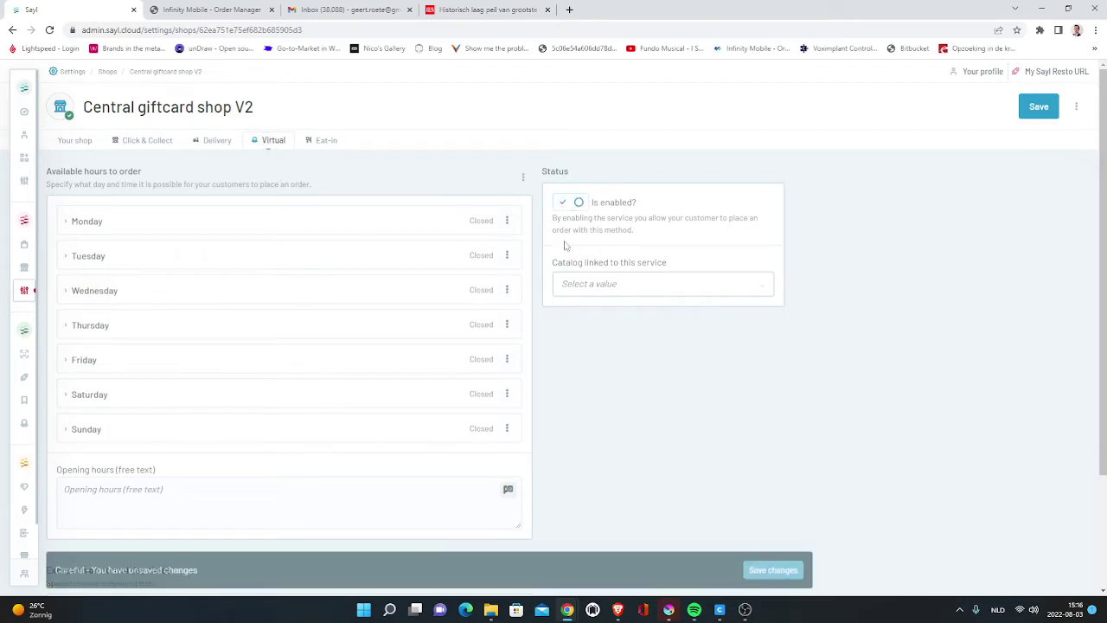
pyautogui.click(593, 279)
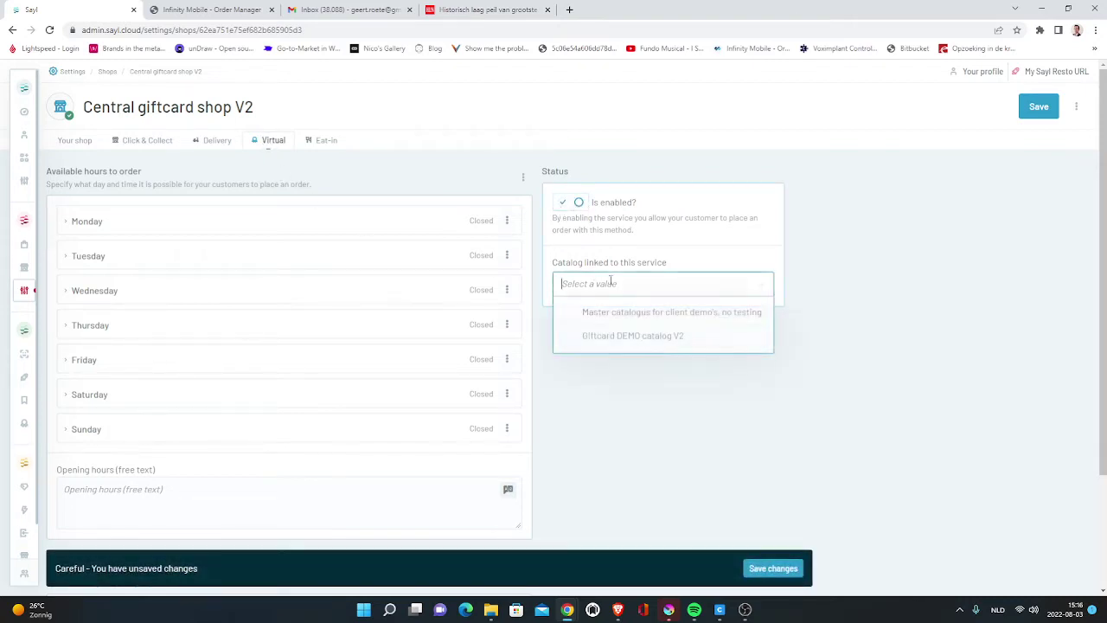
pyautogui.click(632, 337)
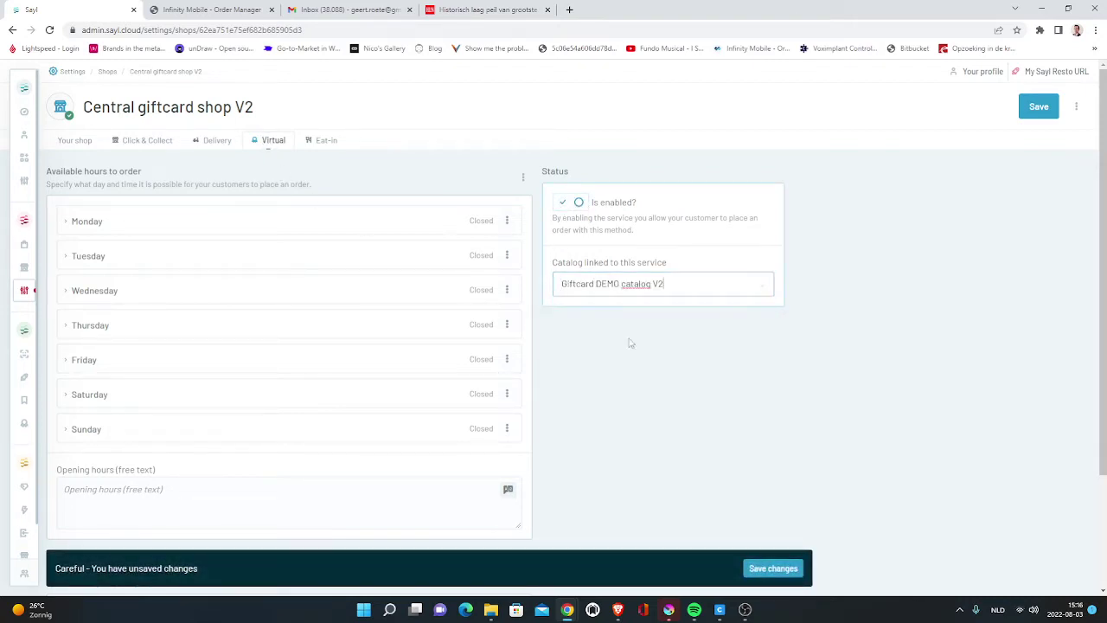
# - Set Monday hours to 00:00–23:59 and copy them to all other days
pyautogui.click(65, 225)
pyautogui.click(74, 251)
pyautogui.write('0:--')
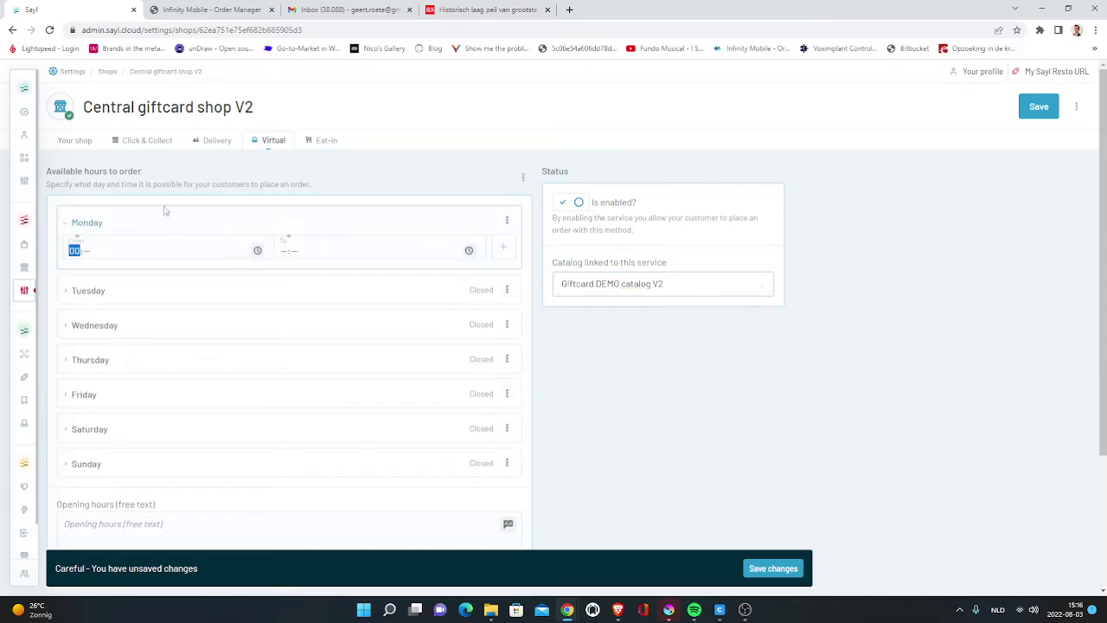
pyautogui.write('01')
pyautogui.press('Tab')
pyautogui.write('2305')
pyautogui.click(502, 246)
pyautogui.click(506, 221)
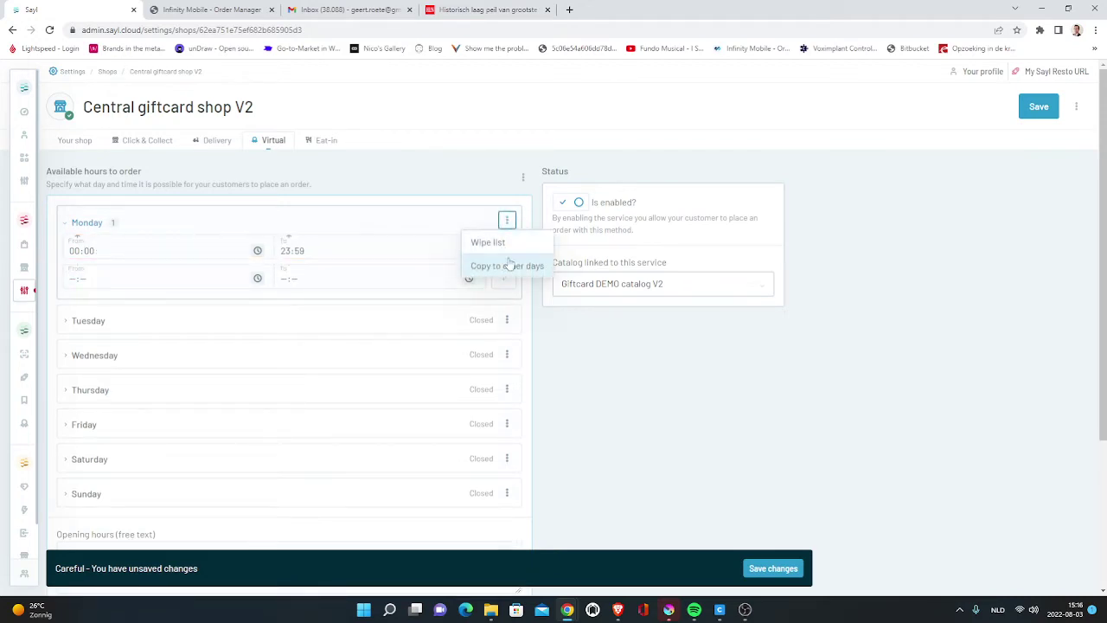
pyautogui.click(514, 264)
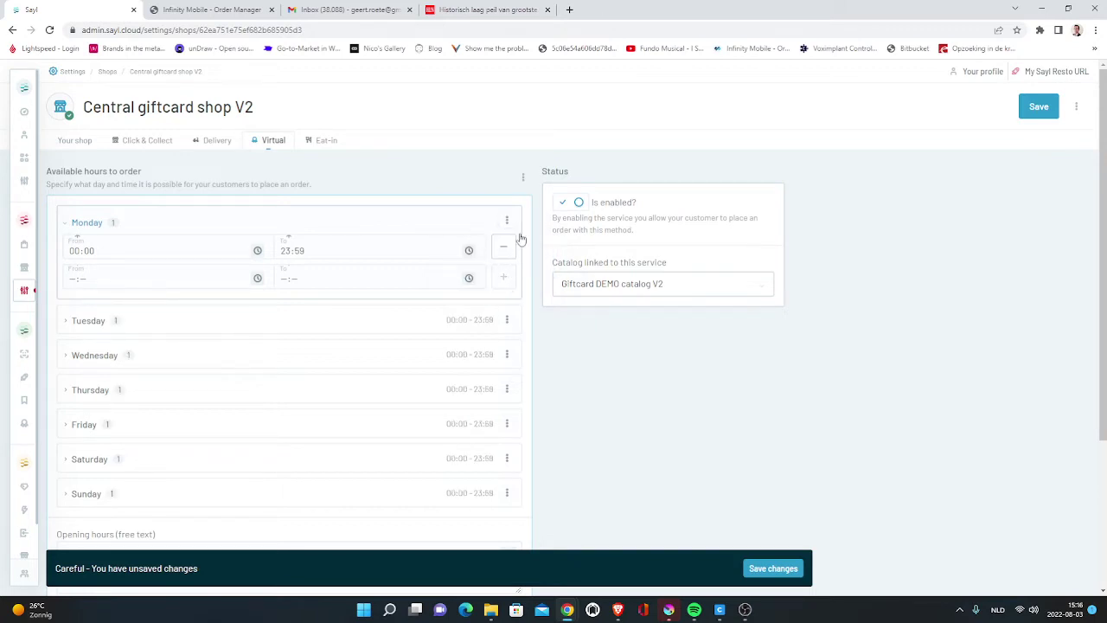
pyautogui.click(86, 144)
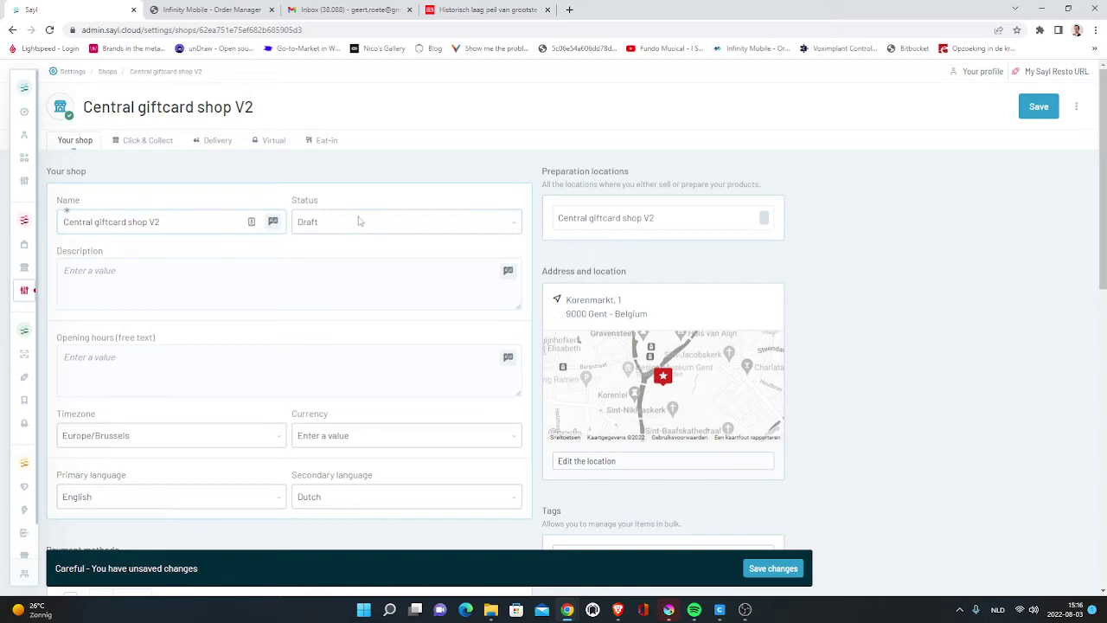
pyautogui.click(437, 224)
# - Publish the shop and add a Cash payment method described as 'Pay cash'
pyautogui.click(386, 261)
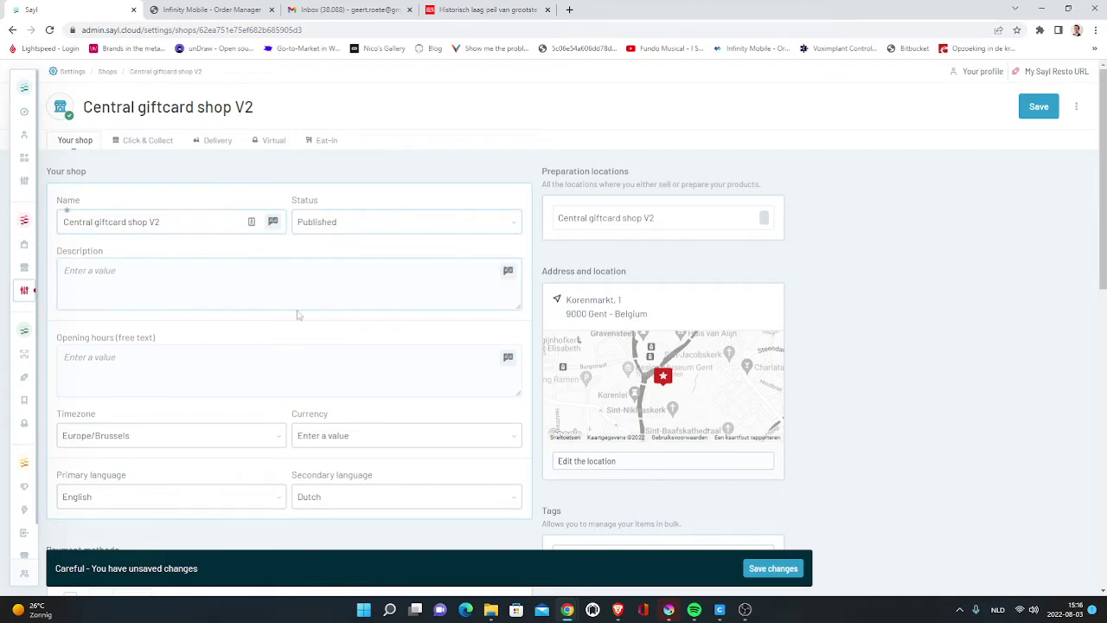
pyautogui.scroll(-3, 299, 314)
pyautogui.click(101, 309)
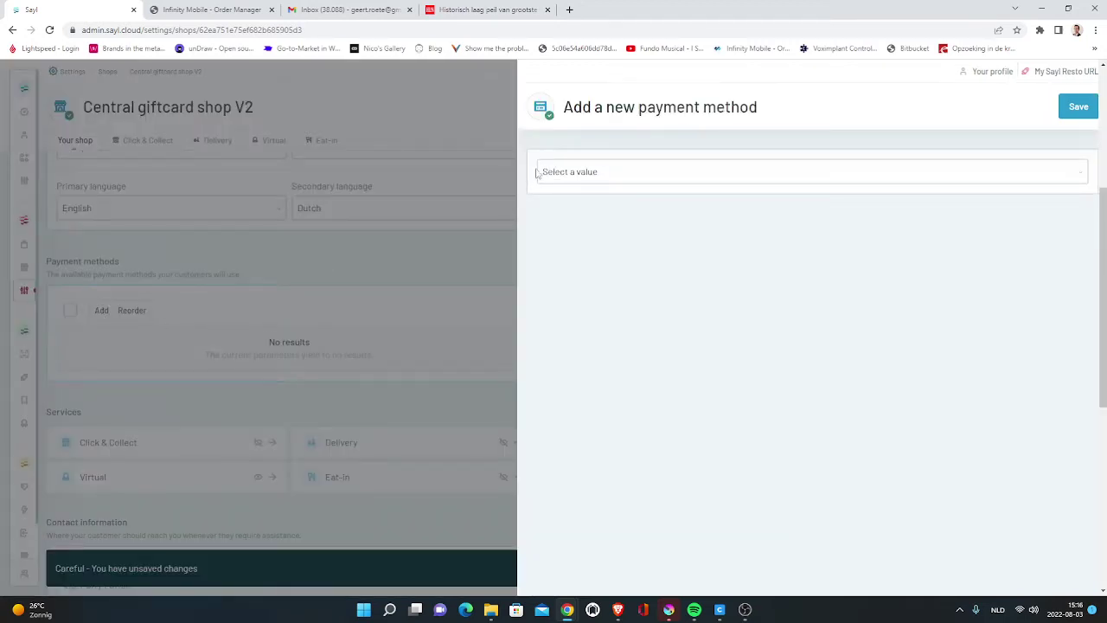
pyautogui.click(578, 171)
pyautogui.click(575, 234)
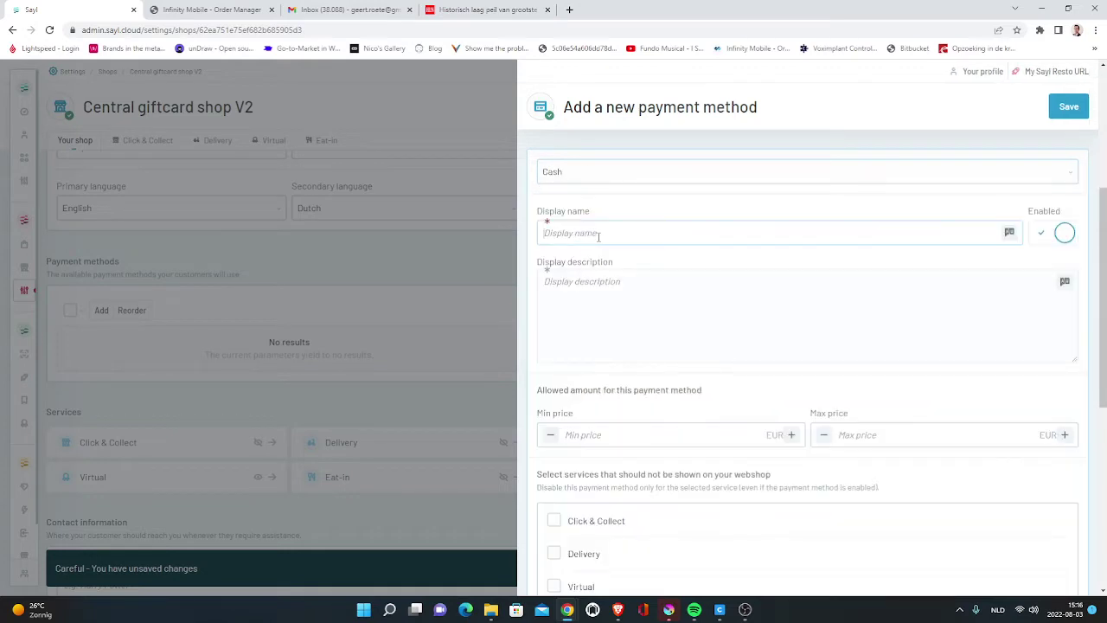
pyautogui.write('Cash')
pyautogui.press('Tab')
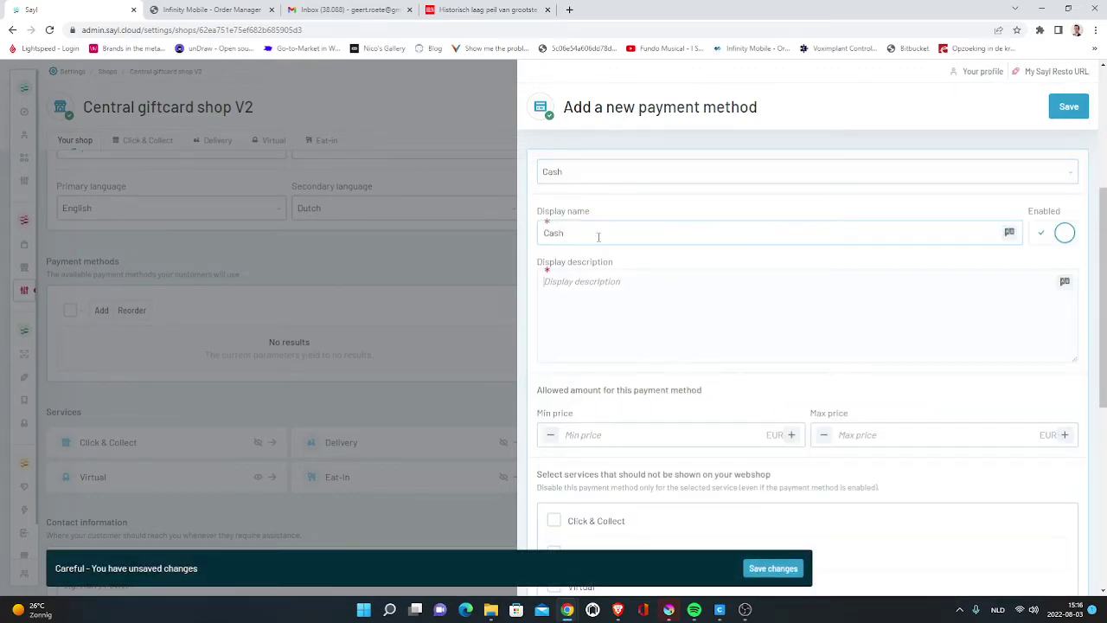
pyautogui.write('Ca')
pyautogui.press('BackSpace')
pyautogui.press('BackSpace')
pyautogui.write('Pa')
pyautogui.scroll(-2, 954, 323)
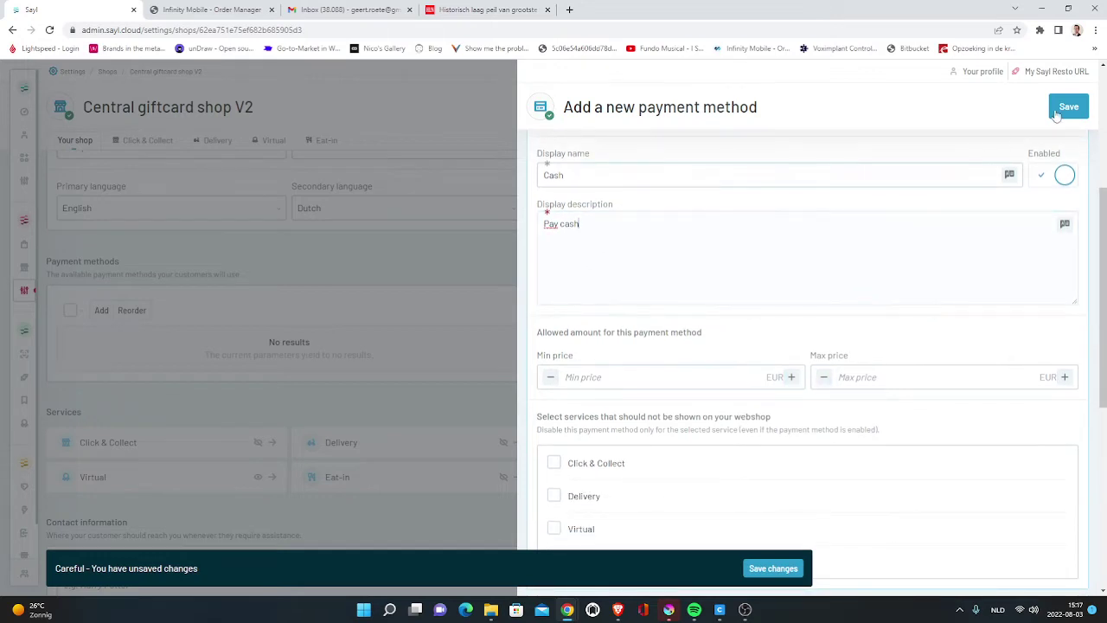
pyautogui.click(1069, 106)
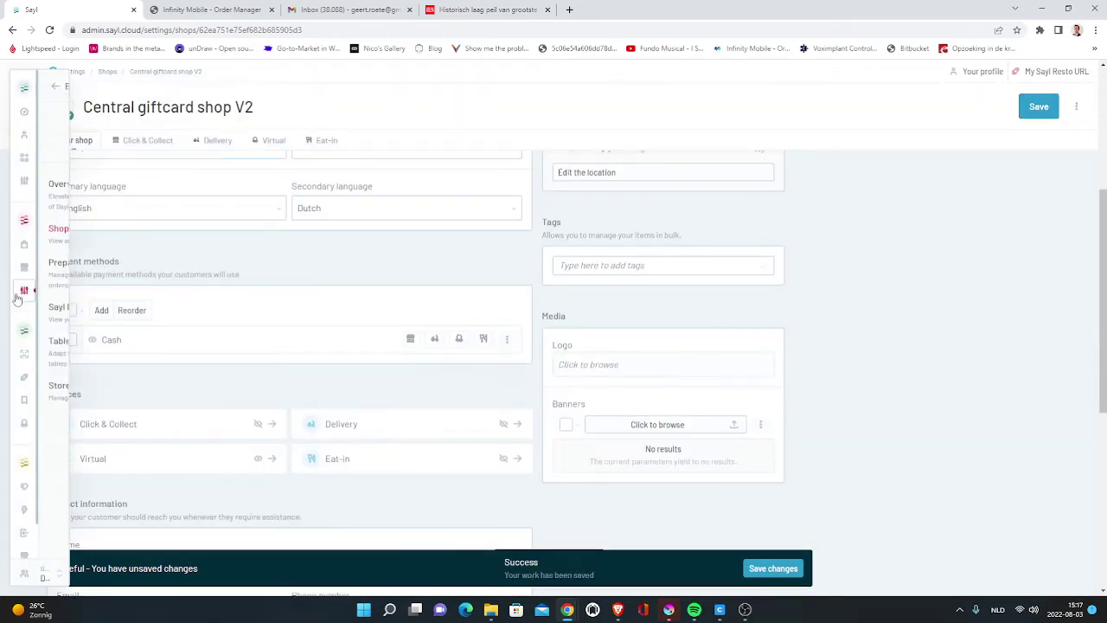
# - Create a test point of sale under Preparation locations
pyautogui.moveTo(24, 289)
pyautogui.click(86, 264)
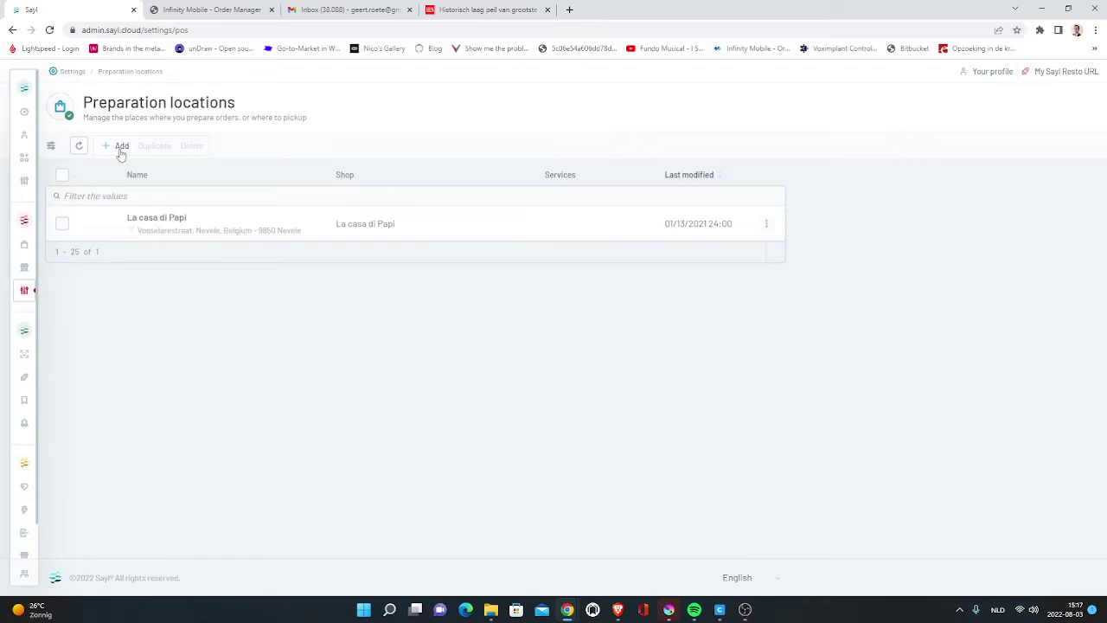
pyautogui.click(121, 147)
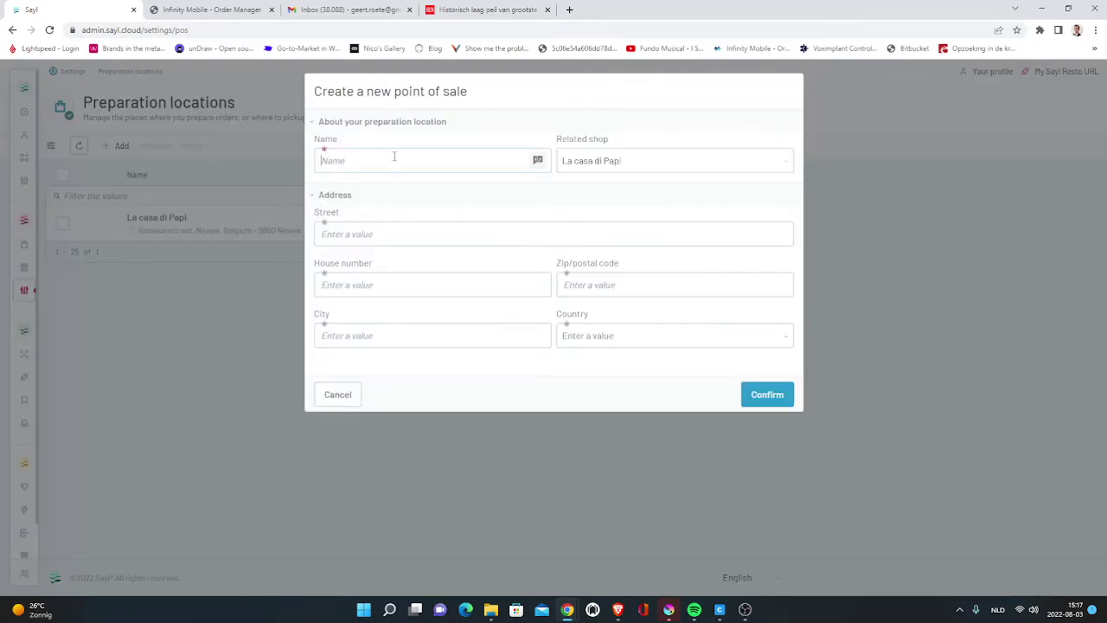
pyautogui.write('-')
pyautogui.write('-')
pyautogui.write('1')
pyautogui.write('9000')
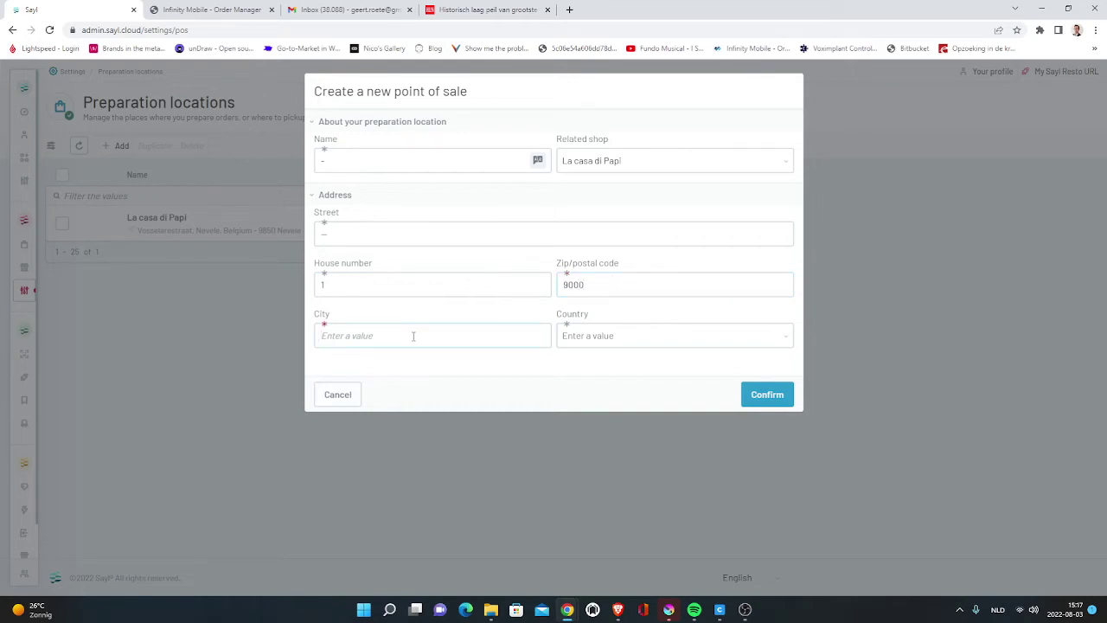
pyautogui.write('gent')
pyautogui.click(767, 393)
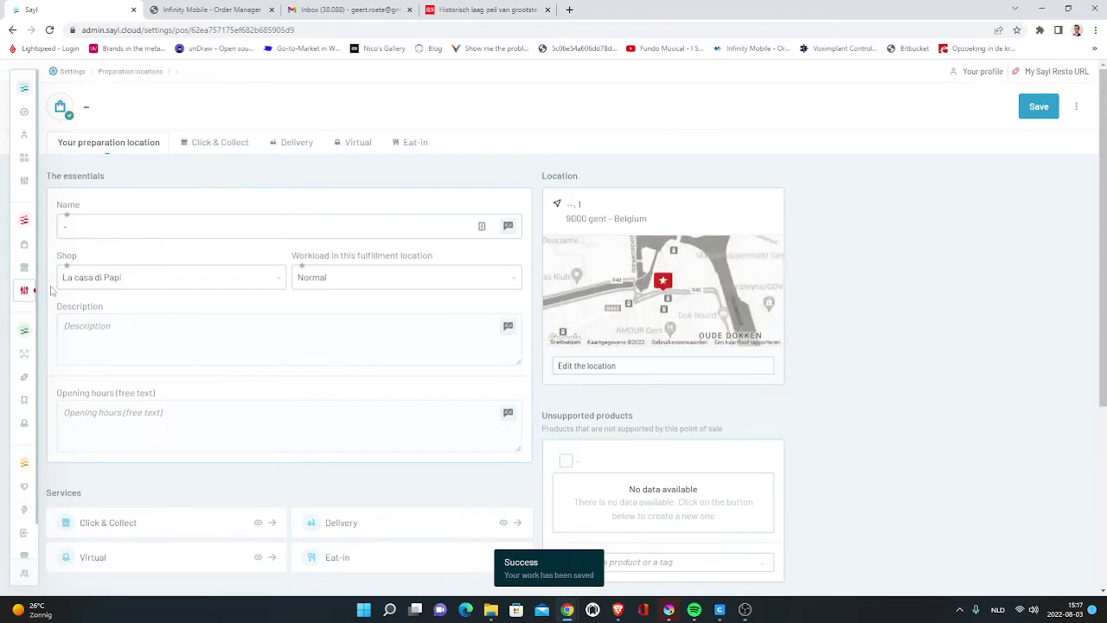
# - Delete the test point of sale from the Preparation locations list
pyautogui.click(82, 267)
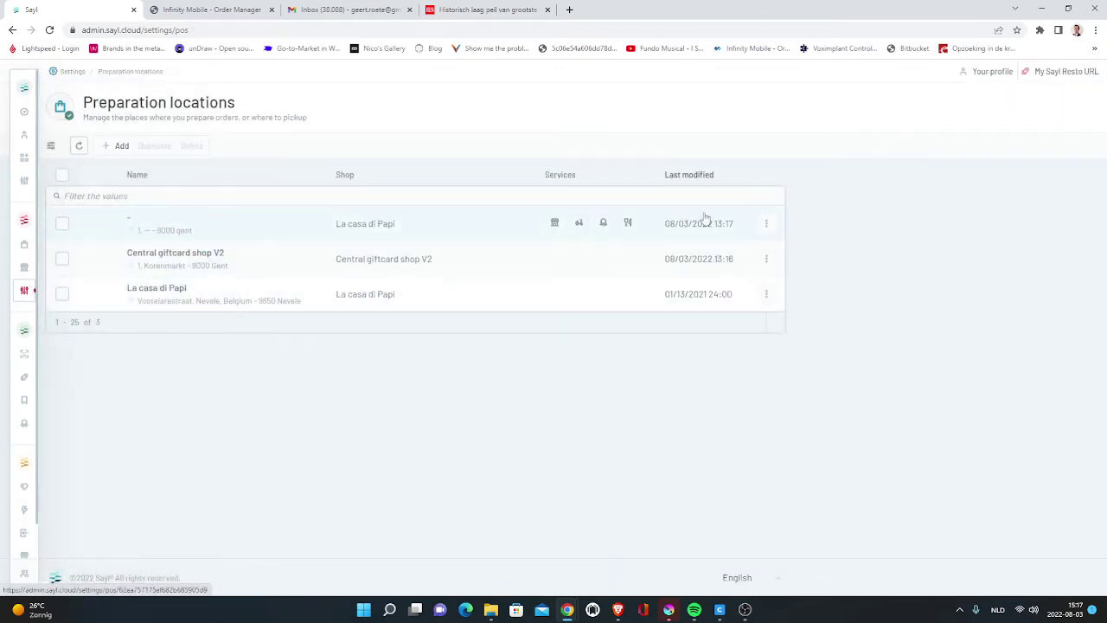
pyautogui.click(765, 227)
pyautogui.click(763, 262)
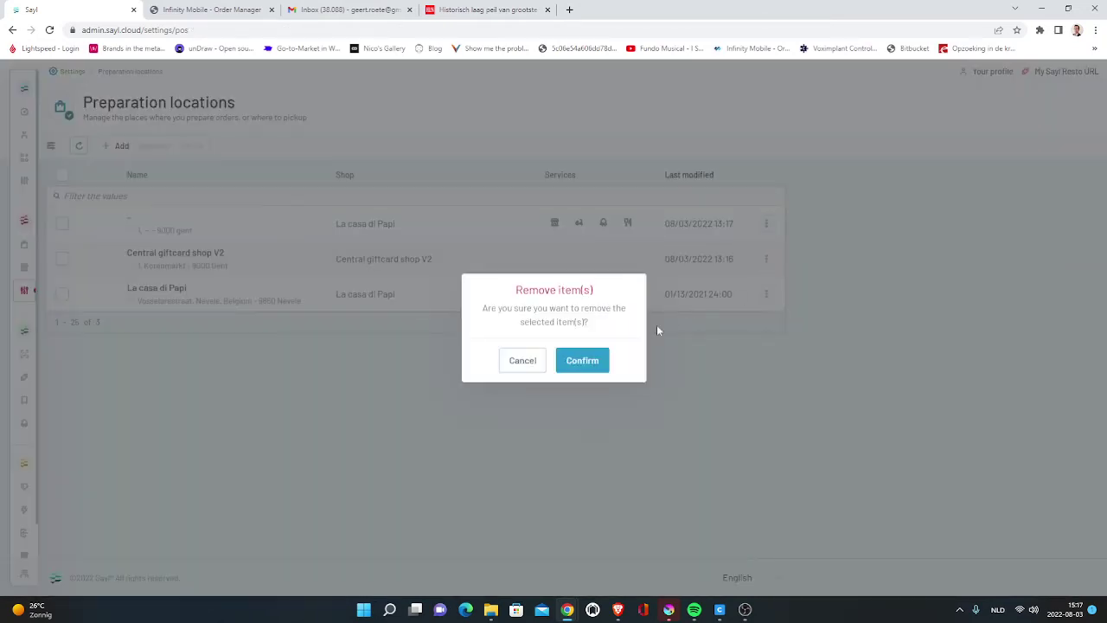
pyautogui.click(604, 363)
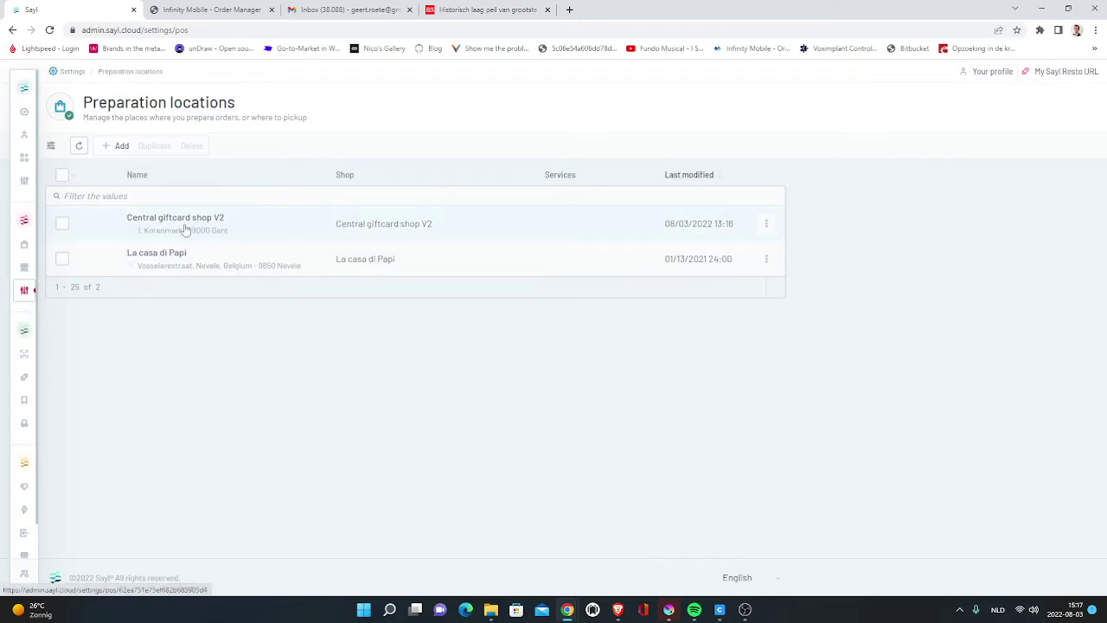
# - Open the Central giftcard shop V2 preparation location
pyautogui.moveTo(24, 259)
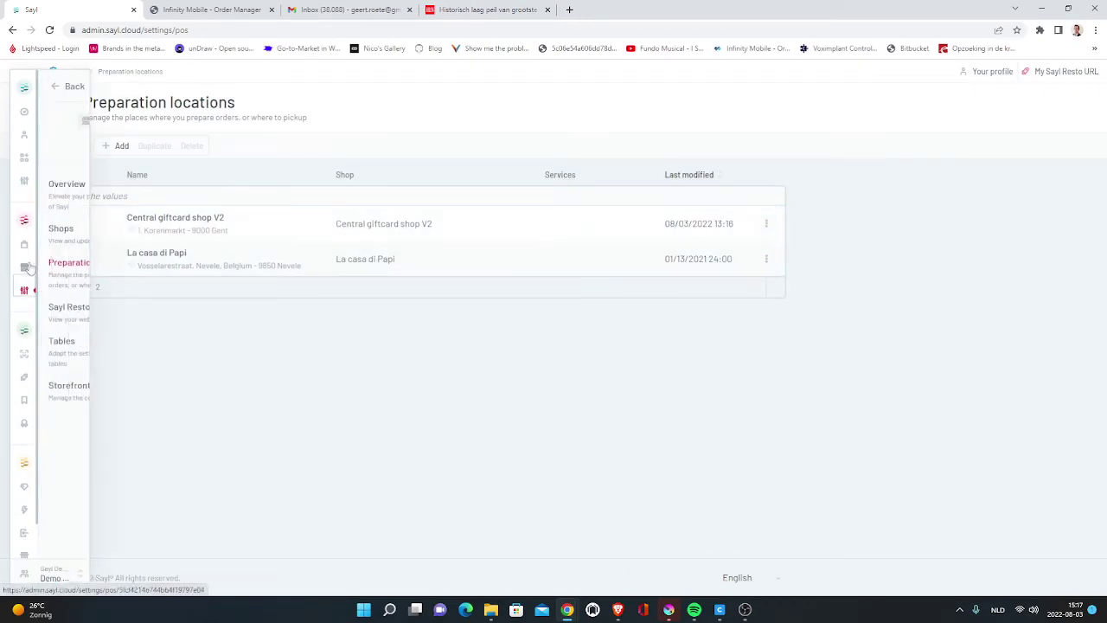
pyautogui.click(52, 249)
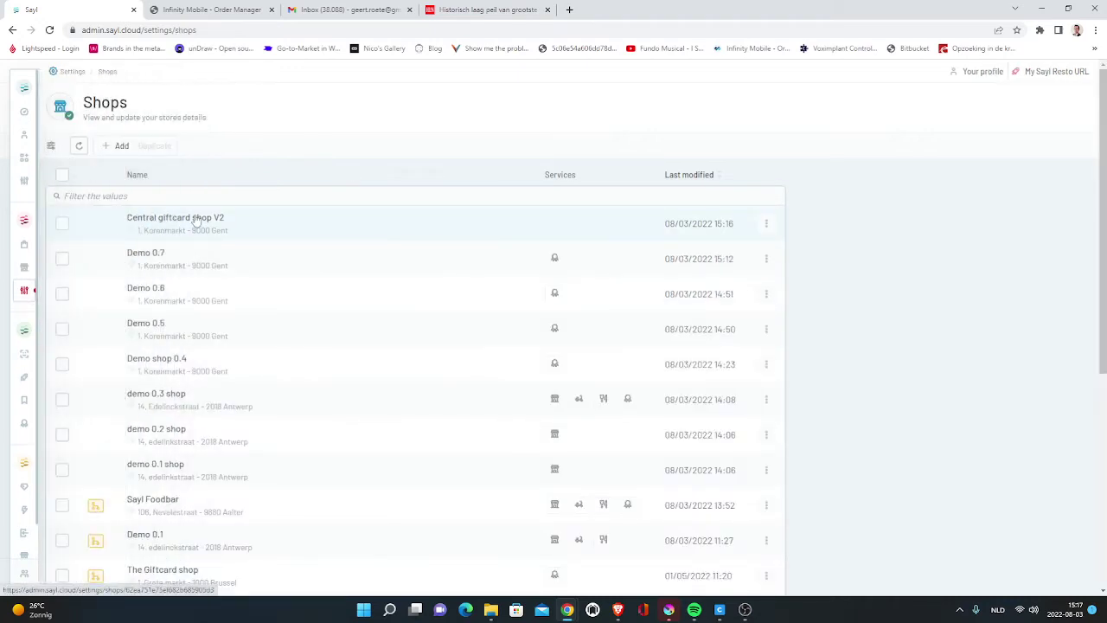
pyautogui.moveTo(26, 259)
pyautogui.click(86, 259)
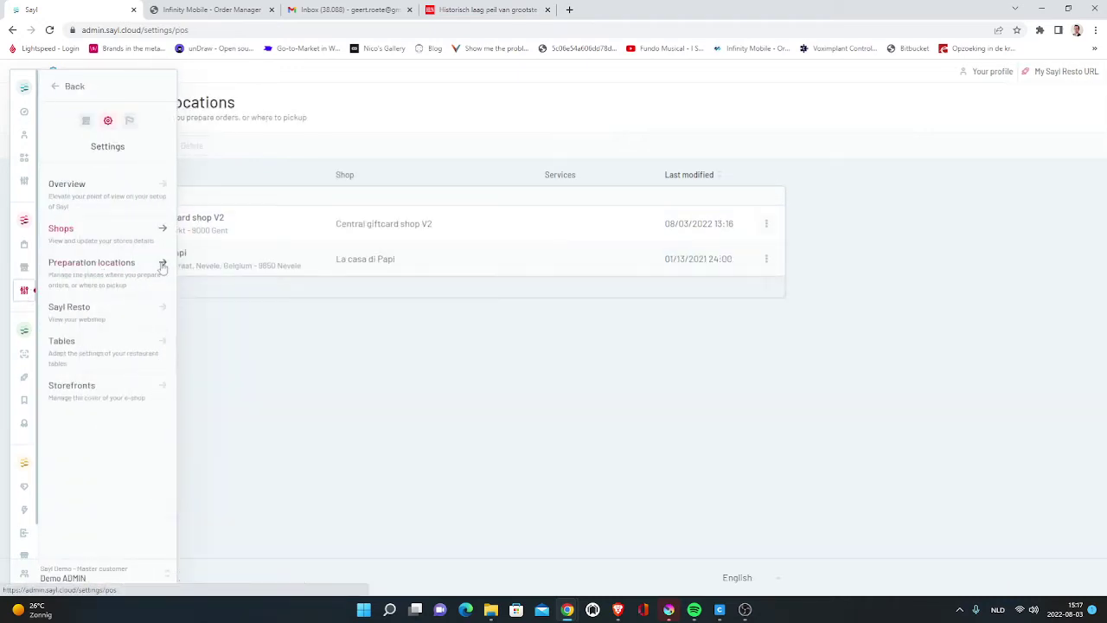
pyautogui.click(227, 222)
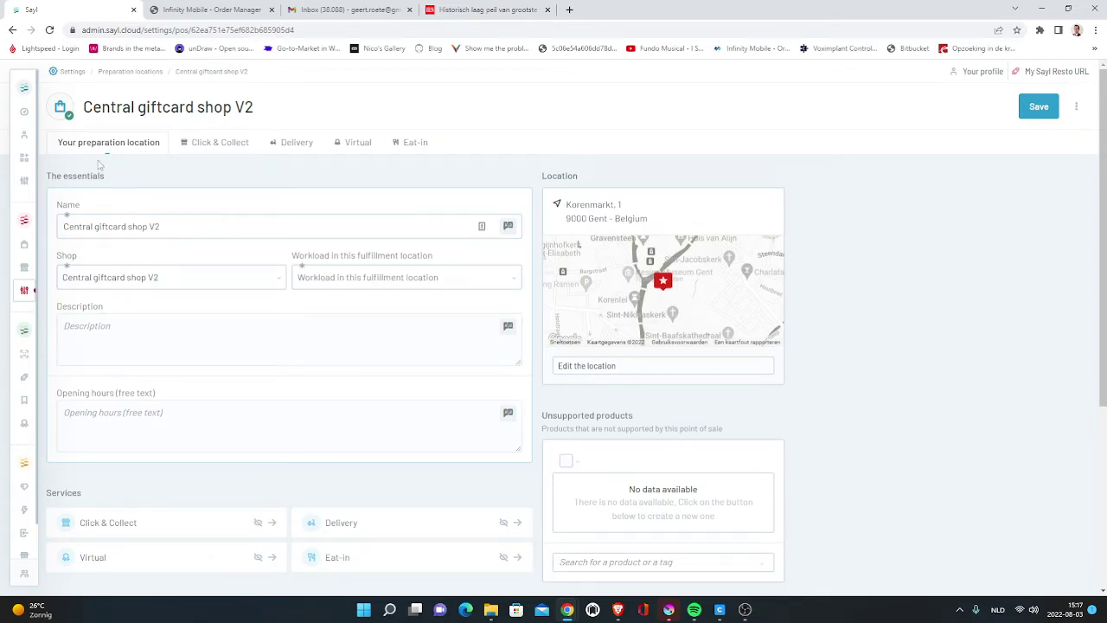
# - Set the location's workload to Normal, view its Virtual settings, and save
pyautogui.click(397, 277)
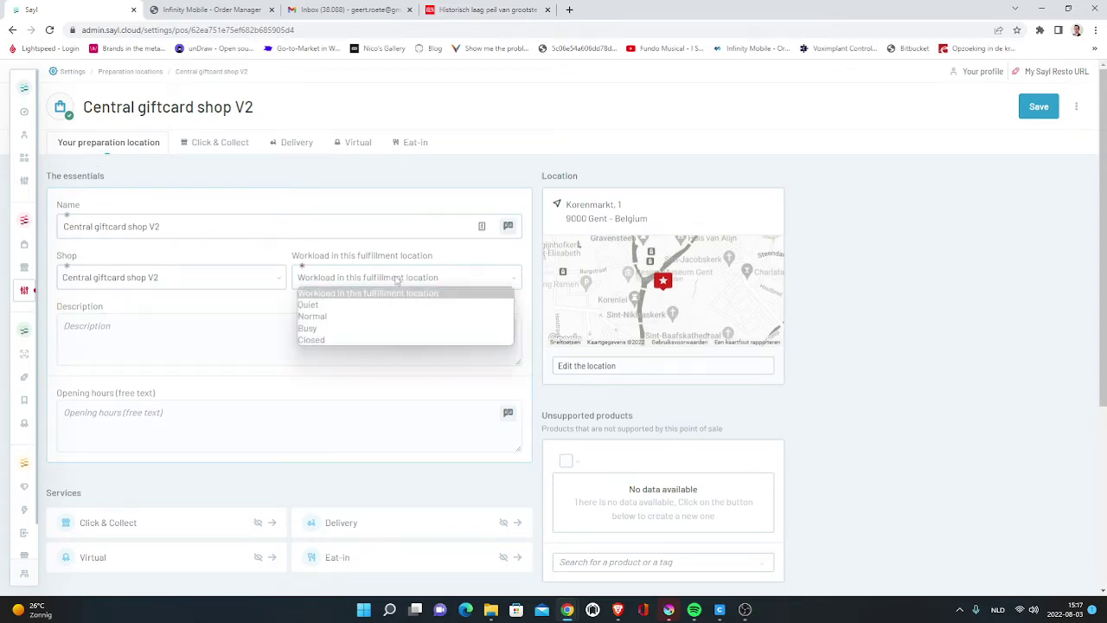
pyautogui.click(355, 314)
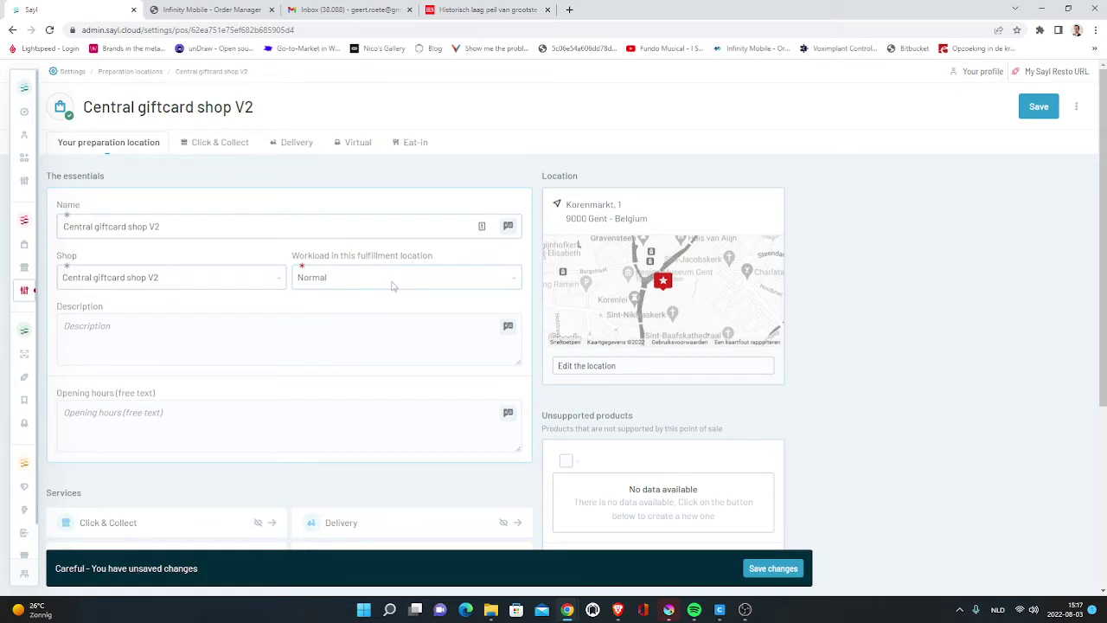
pyautogui.click(356, 144)
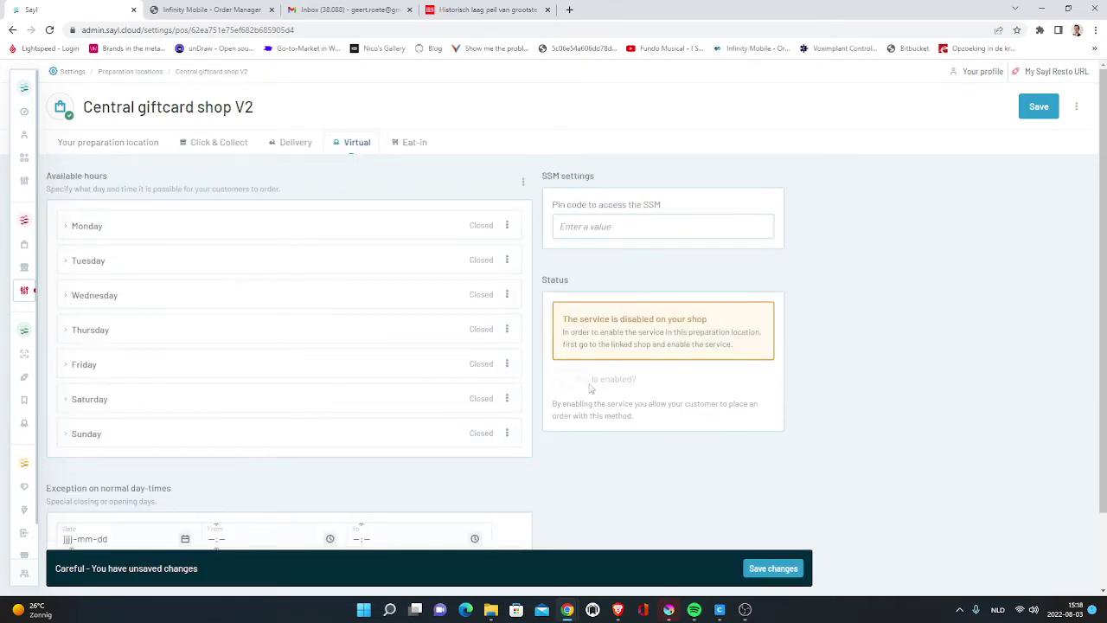
pyautogui.click(768, 569)
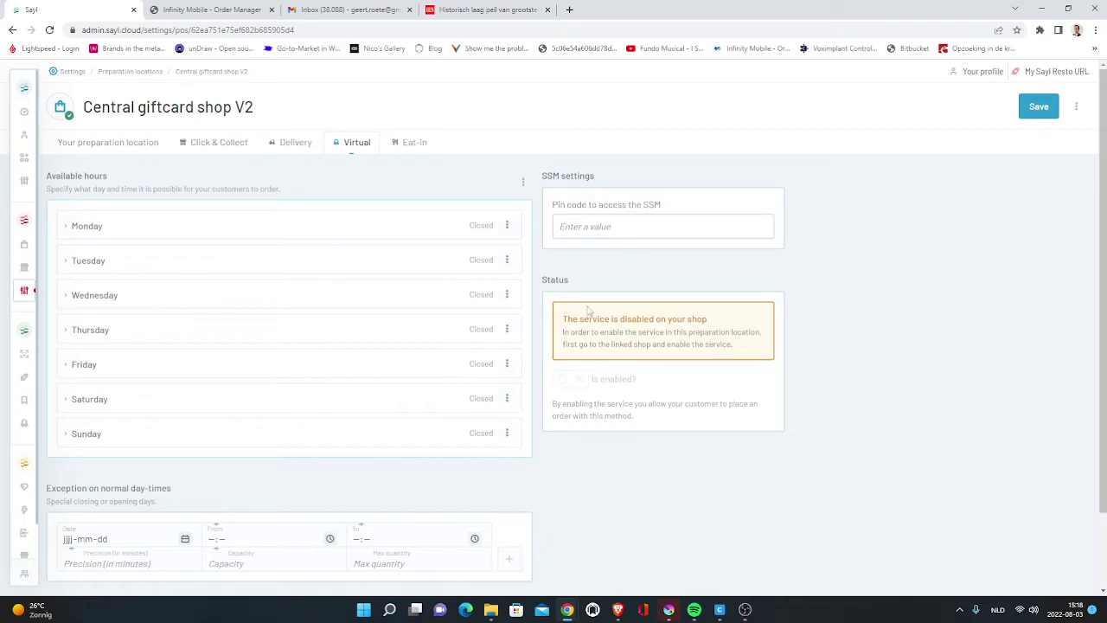
# - Enable Virtual on the Central giftcard shop V2 shop with Giftcard DEMO catalog V2
pyautogui.moveTo(44, 269)
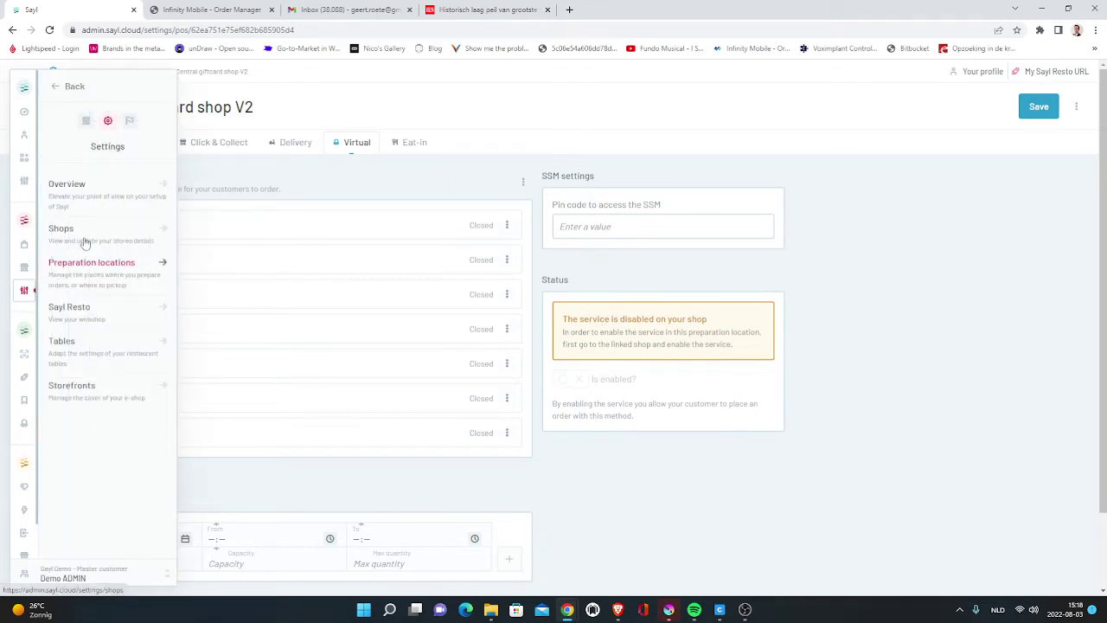
pyautogui.click(81, 239)
pyautogui.click(206, 227)
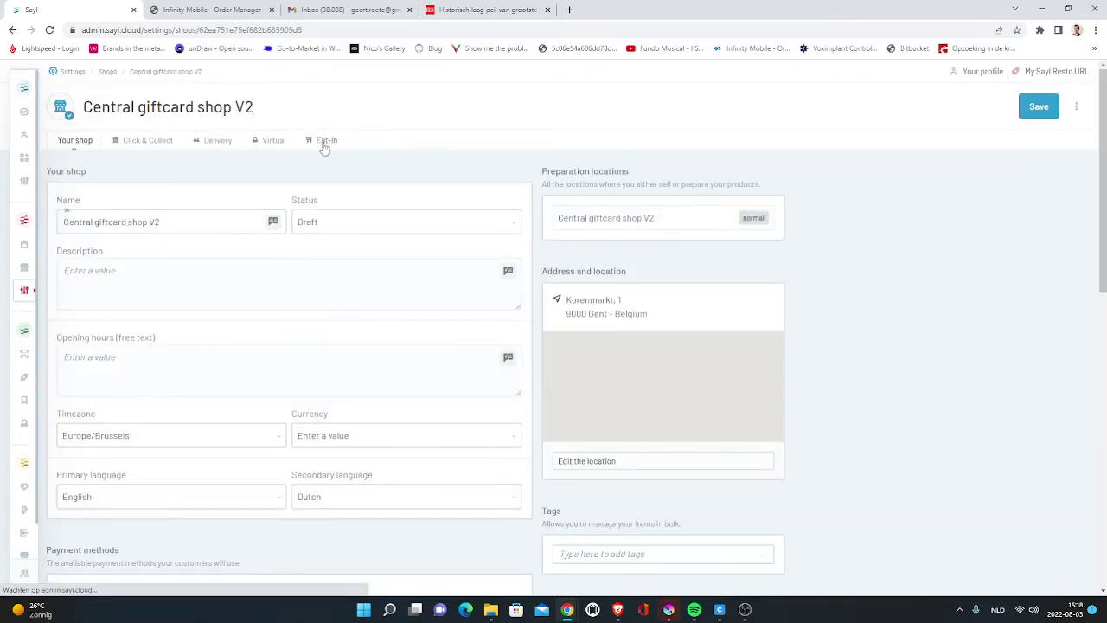
pyautogui.click(275, 141)
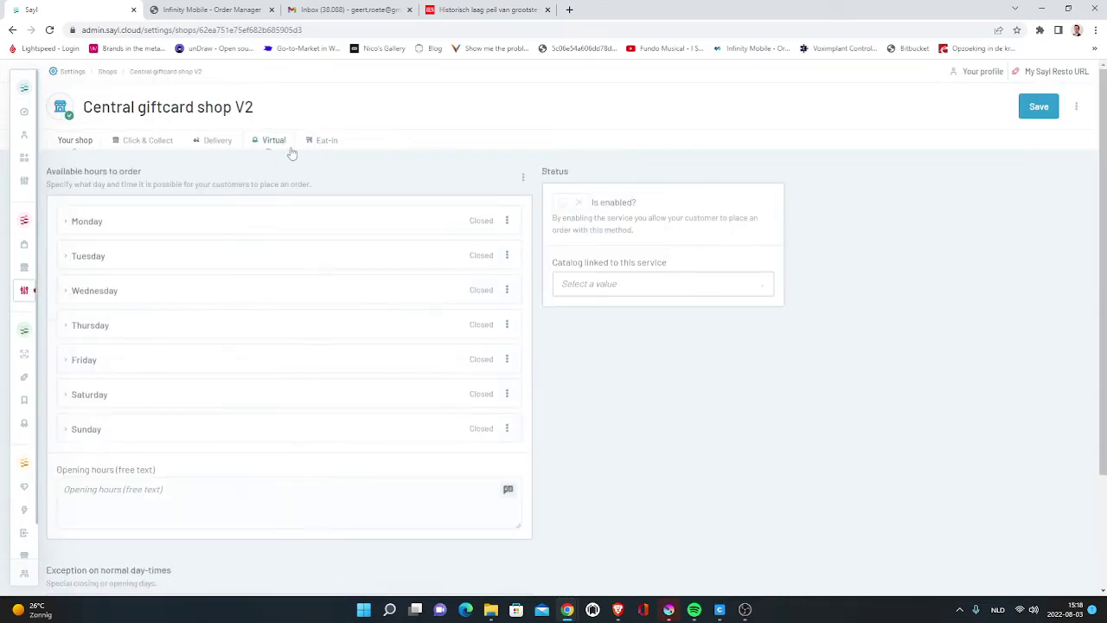
pyautogui.click(570, 204)
pyautogui.click(619, 290)
pyautogui.click(617, 333)
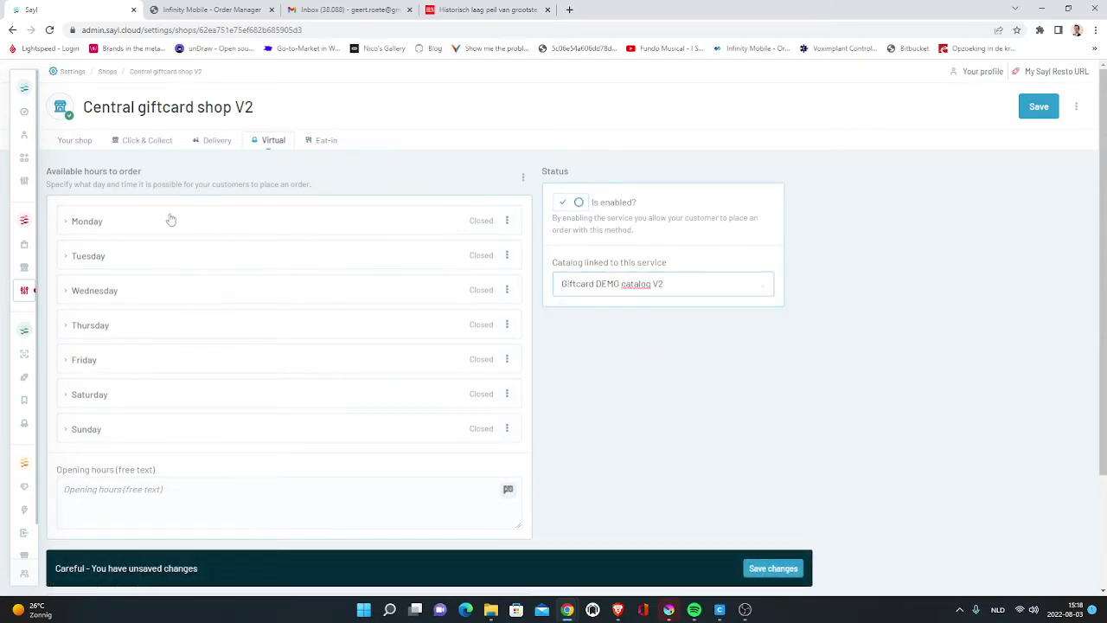
# - Set 00:00–23:59 opening hours for every day and save the shop
pyautogui.click(64, 223)
pyautogui.click(74, 251)
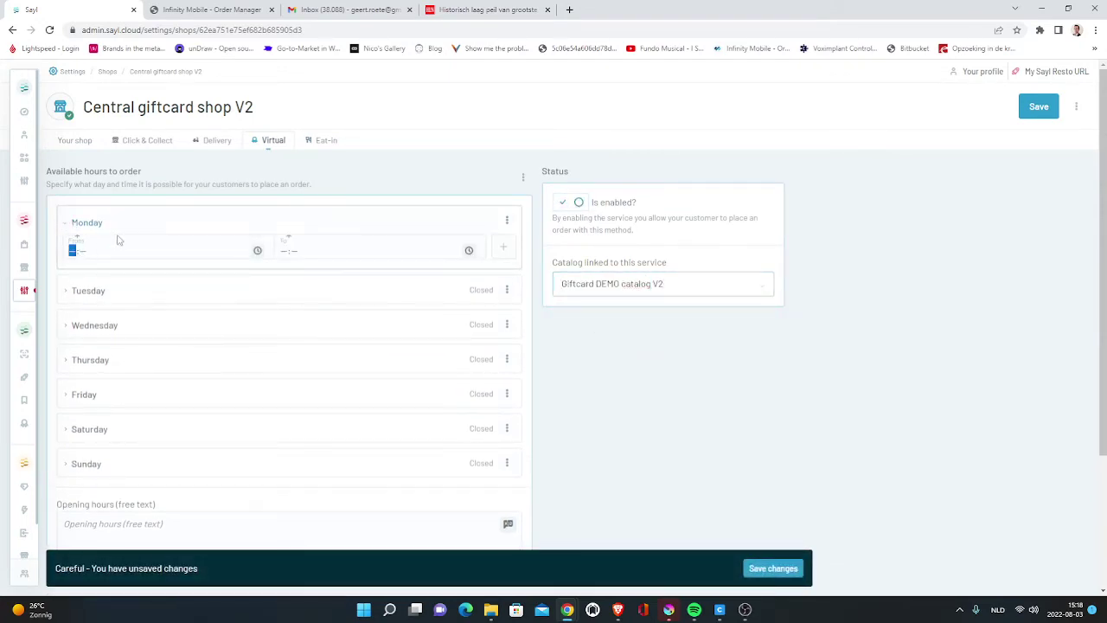
pyautogui.write('000')
pyautogui.press('Tab')
pyautogui.write('2359')
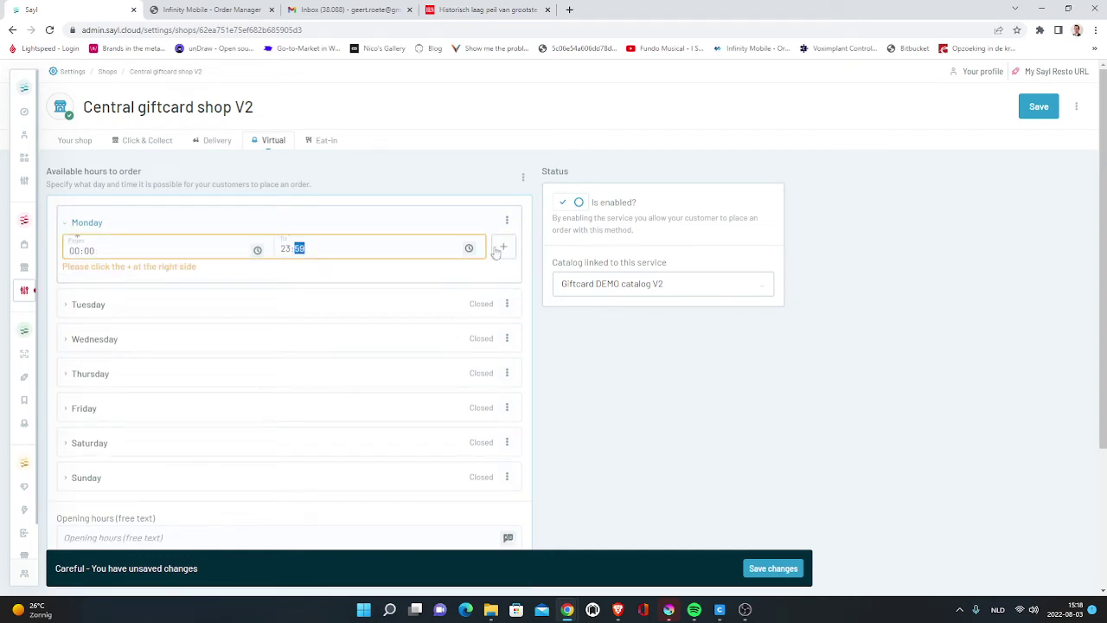
pyautogui.click(498, 249)
pyautogui.click(506, 220)
pyautogui.click(506, 264)
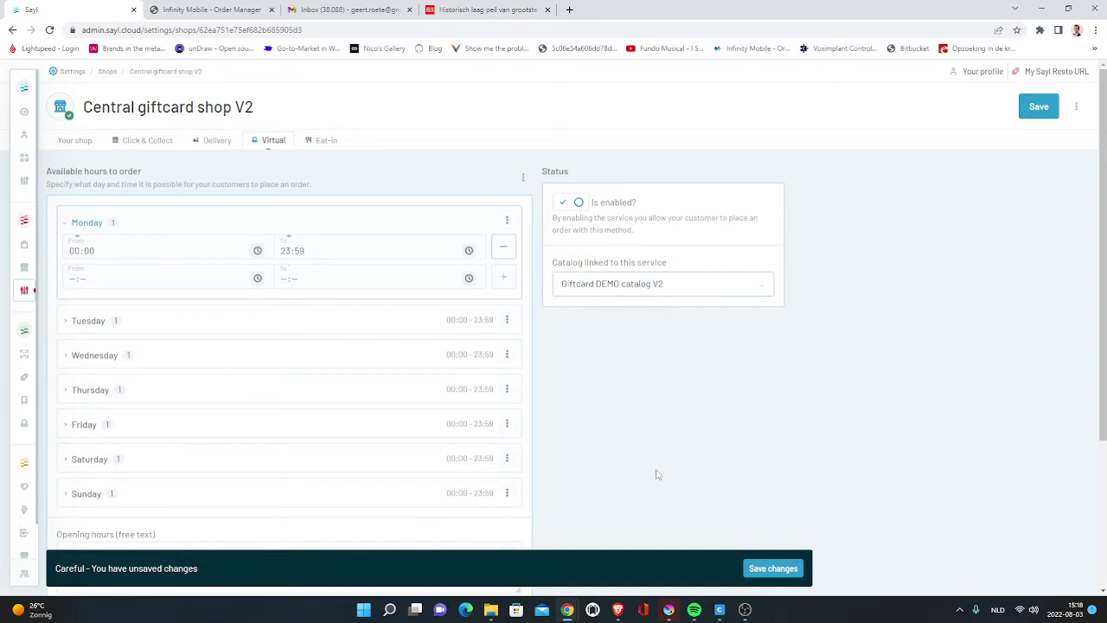
pyautogui.click(758, 567)
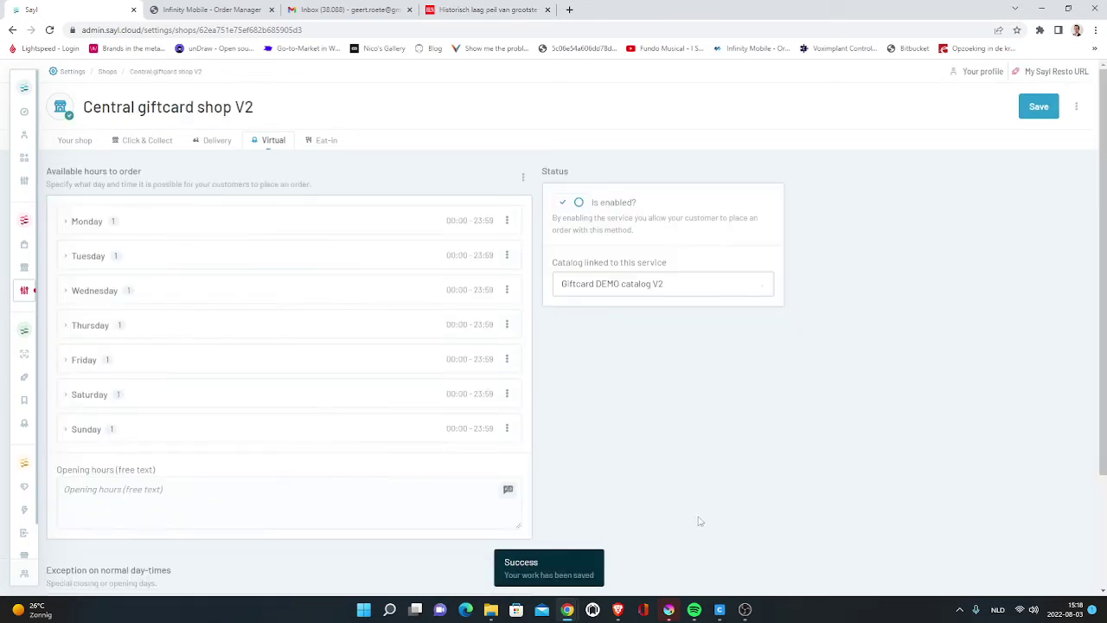
pyautogui.moveTo(37, 287)
pyautogui.click(103, 260)
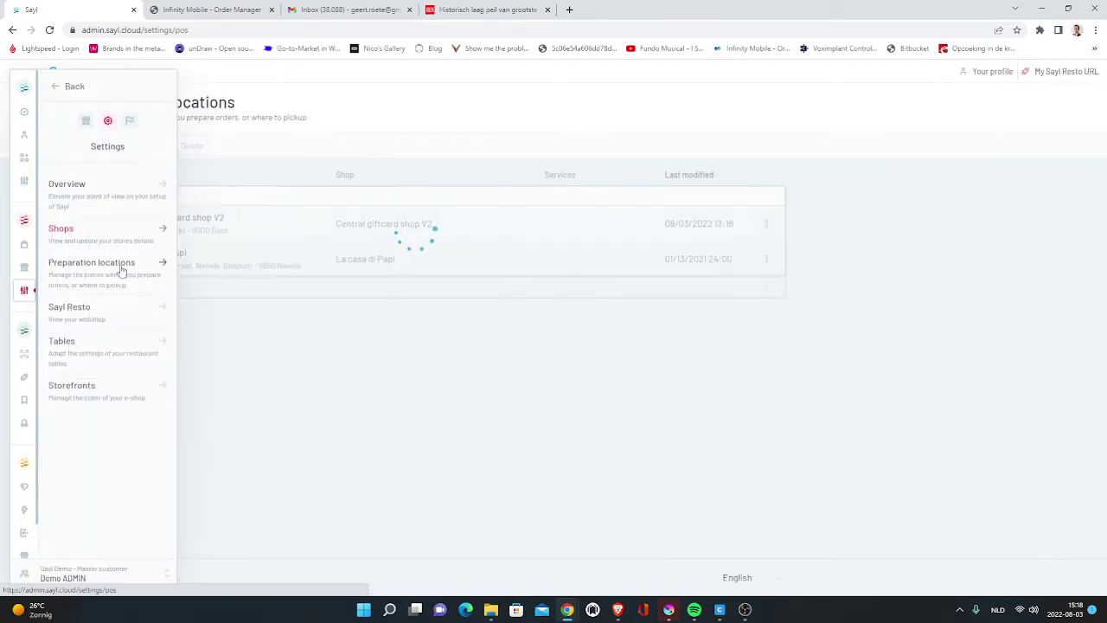
# - Enable the Virtual service for Central giftcard shop V2 and set Monday's hours to 00:00–23:59
pyautogui.click(217, 219)
pyautogui.click(356, 142)
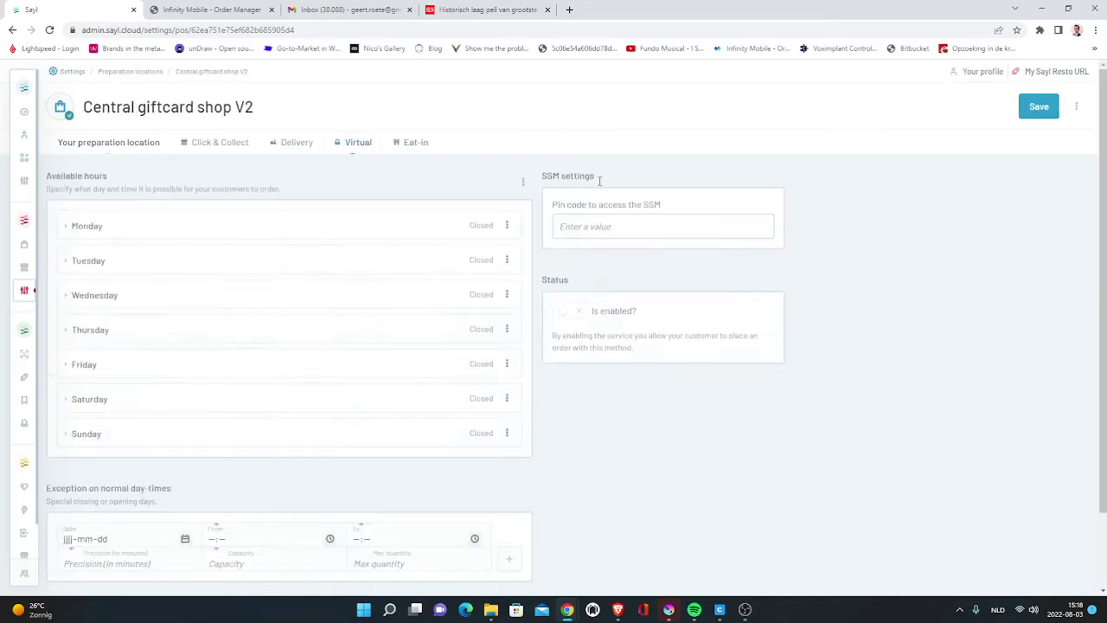
pyautogui.click(578, 311)
pyautogui.click(85, 226)
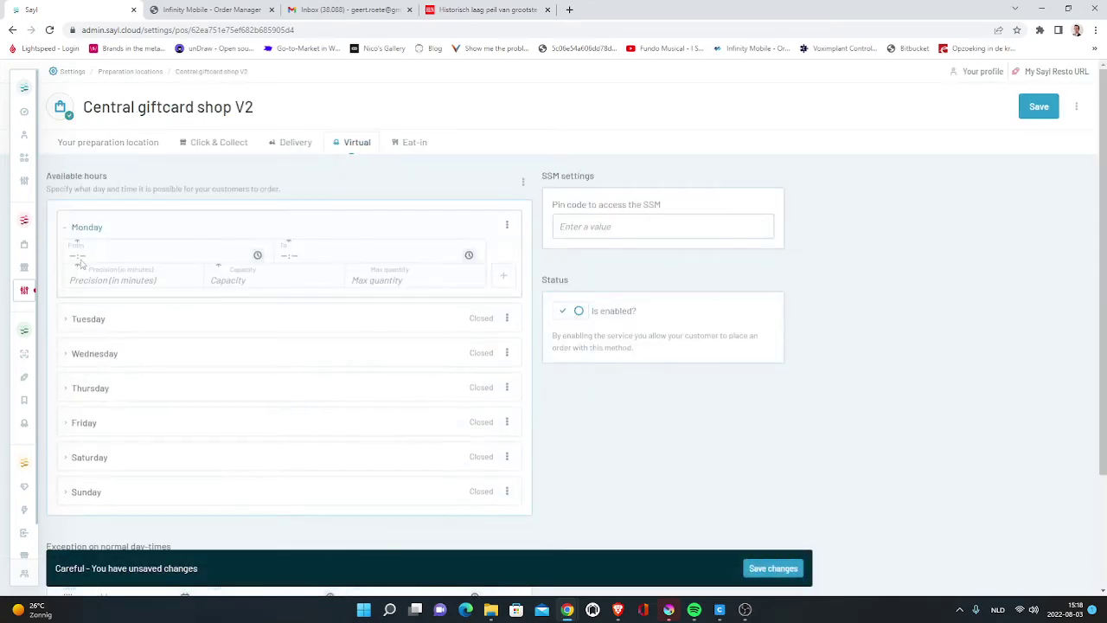
pyautogui.click(74, 256)
pyautogui.write('0000')
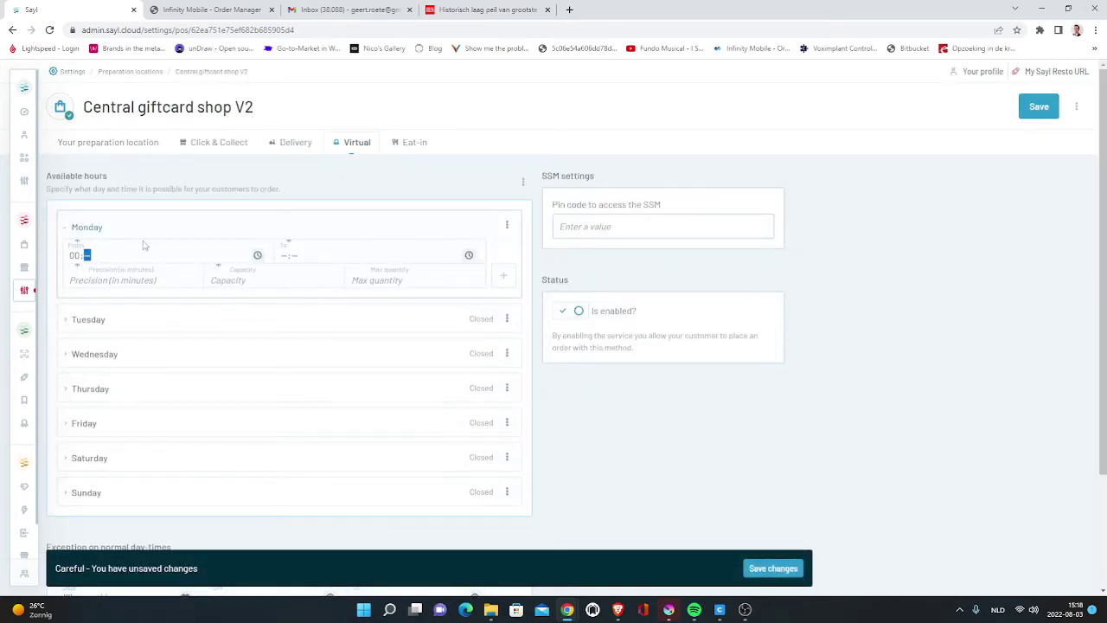
pyautogui.press('Tab')
pyautogui.write('23:59')
pyautogui.press('Tab')
# - Give Monday's time slot 15-minute precision and capacity 1000, and add it
pyautogui.write('41')
pyautogui.press('BackSpace')
pyautogui.press('BackSpace')
pyautogui.write('15')
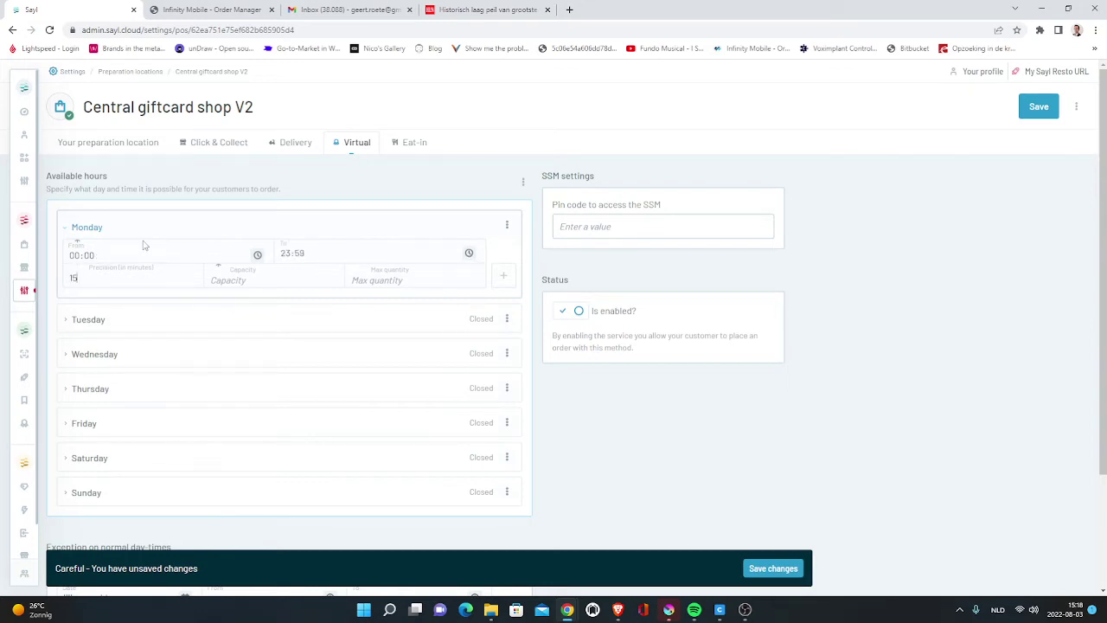
pyautogui.press('Tab')
pyautogui.press('Tab')
pyautogui.write('10')
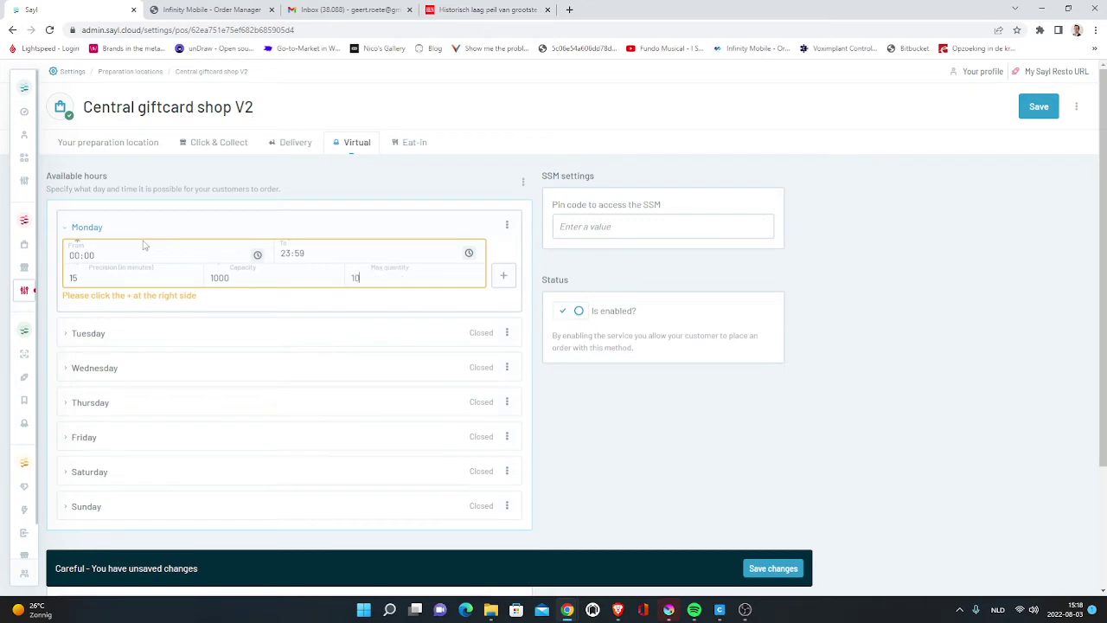
pyautogui.click(503, 275)
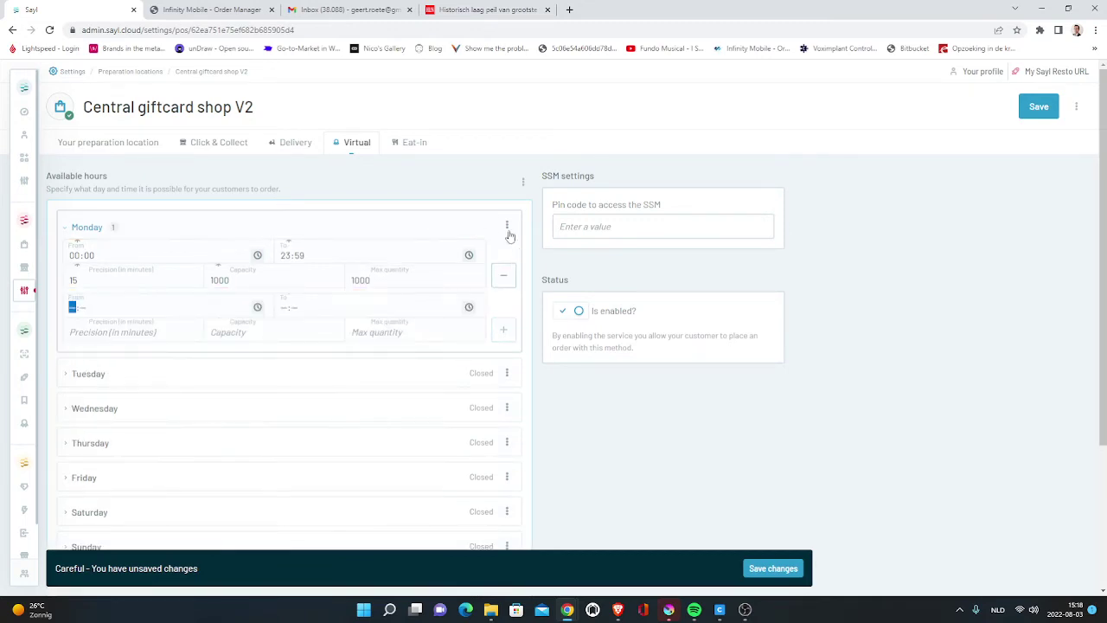
# - Copy Monday's slot to every other day and save the location's hours
pyautogui.click(507, 225)
pyautogui.click(499, 270)
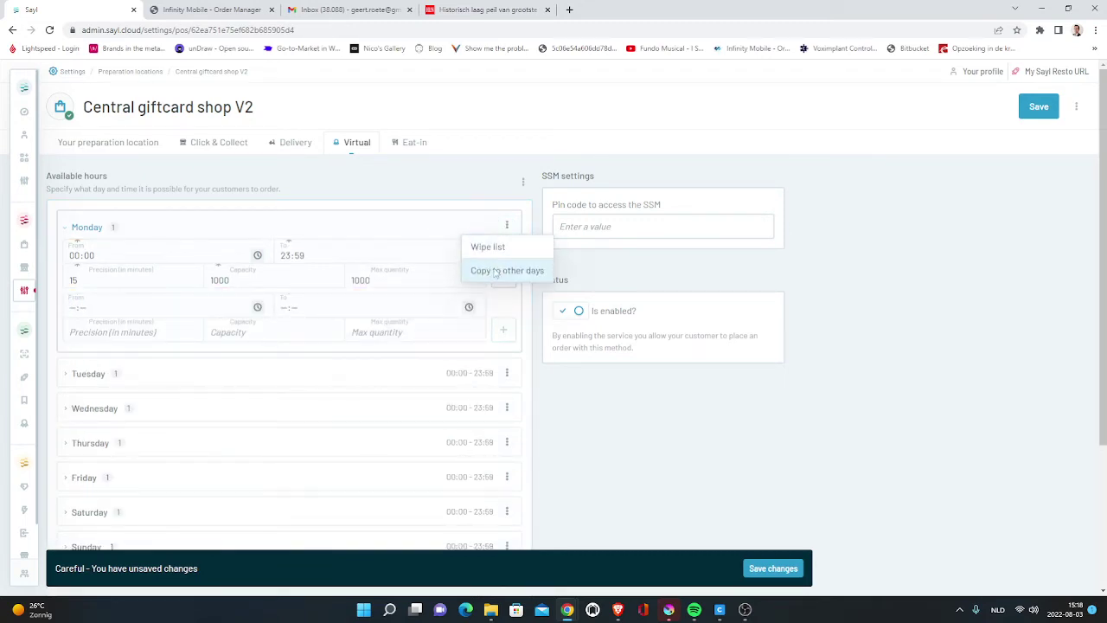
pyautogui.click(772, 568)
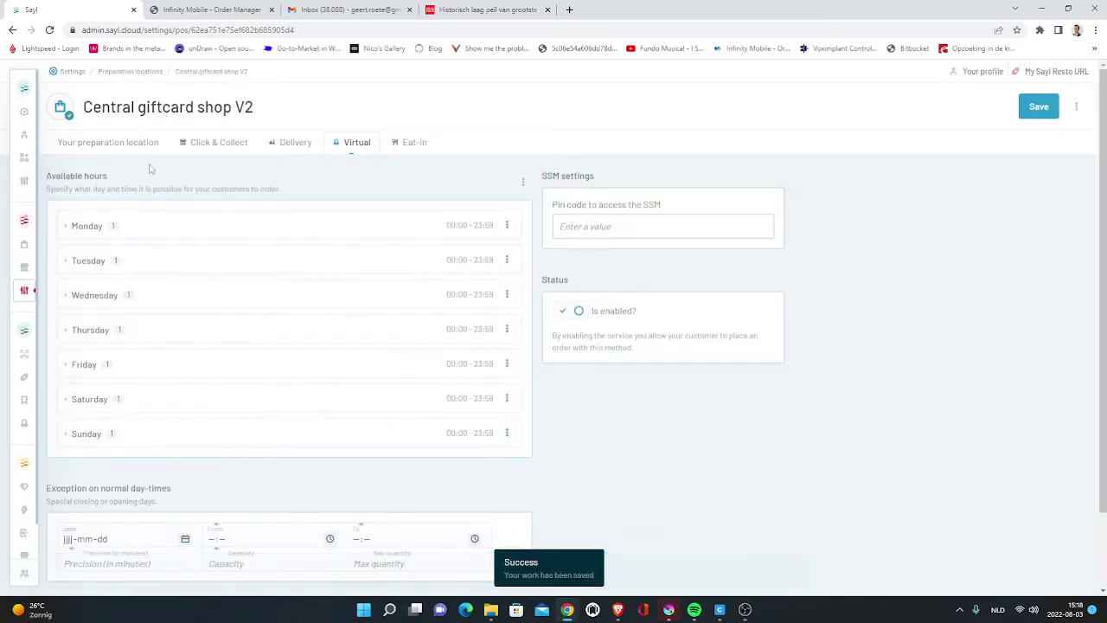
pyautogui.click(109, 141)
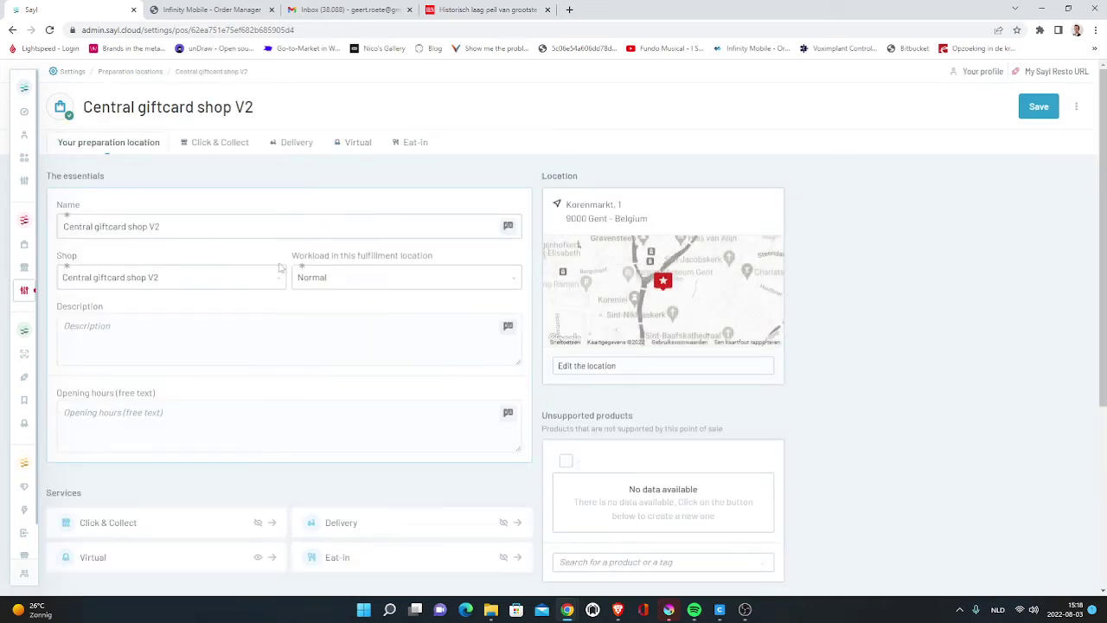
# - Add a Sayl Resto setting for shop Central giftcard shop V2 with a PIN, and save it
pyautogui.moveTo(25, 310)
pyautogui.click(161, 308)
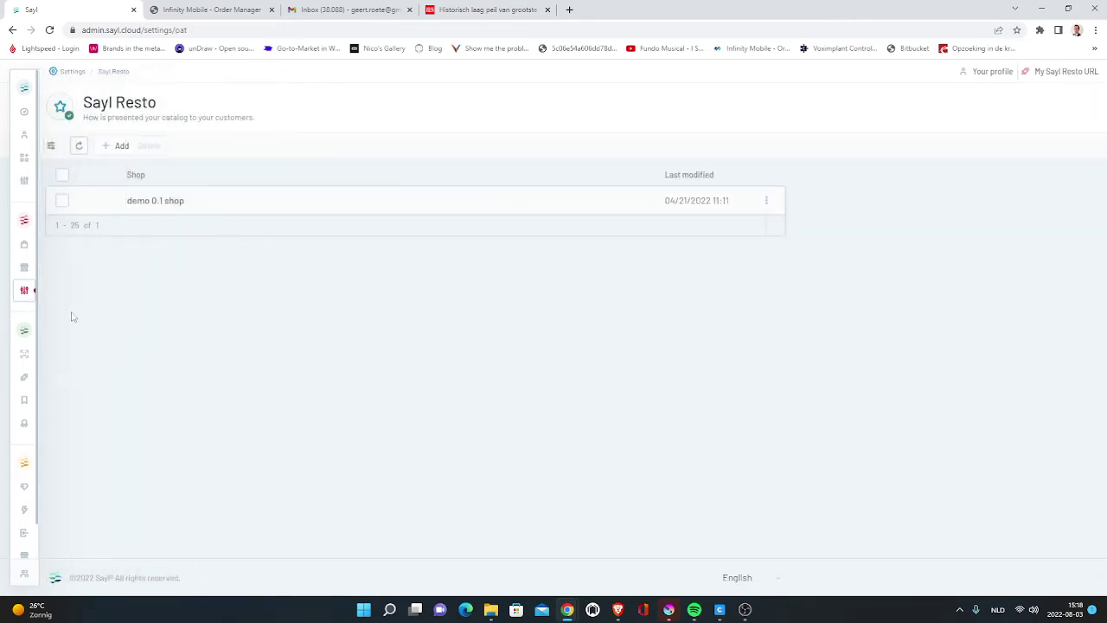
pyautogui.click(124, 147)
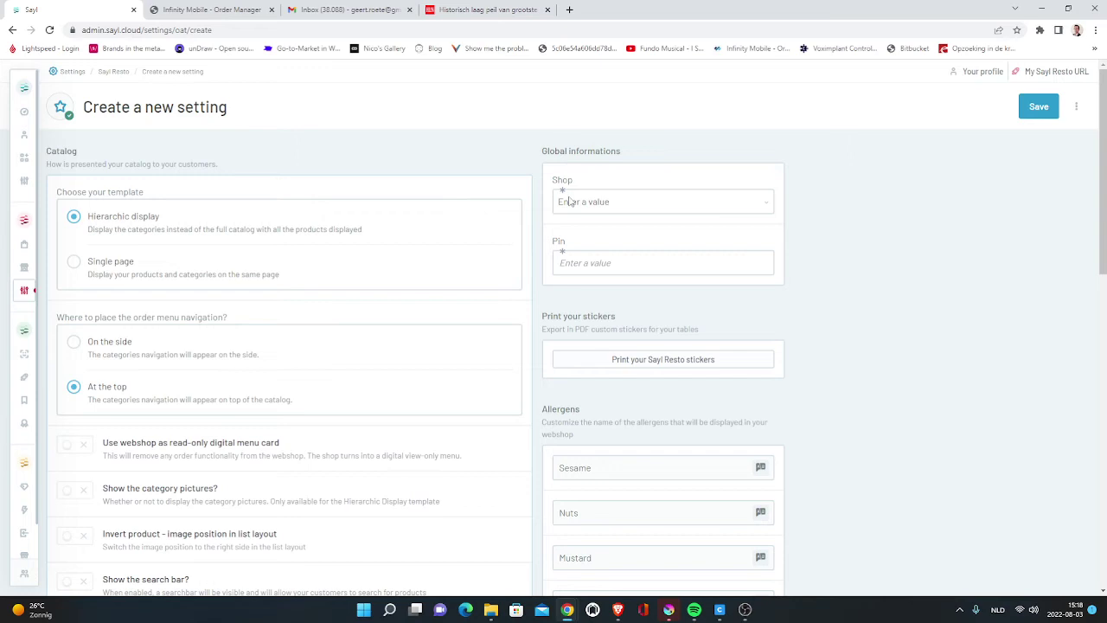
pyautogui.click(570, 201)
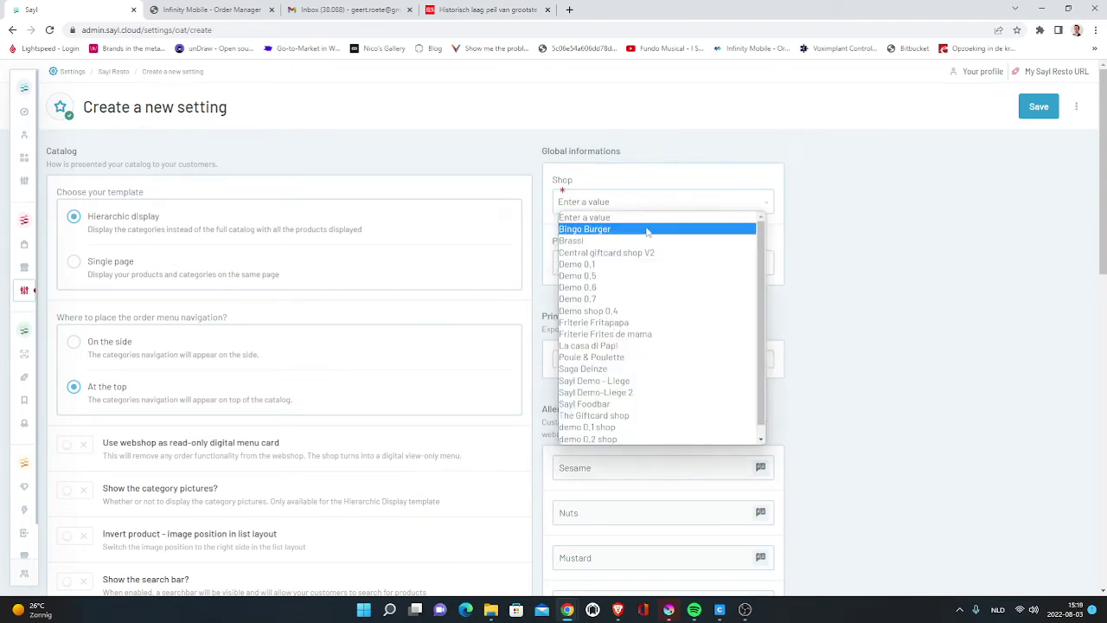
pyautogui.click(696, 252)
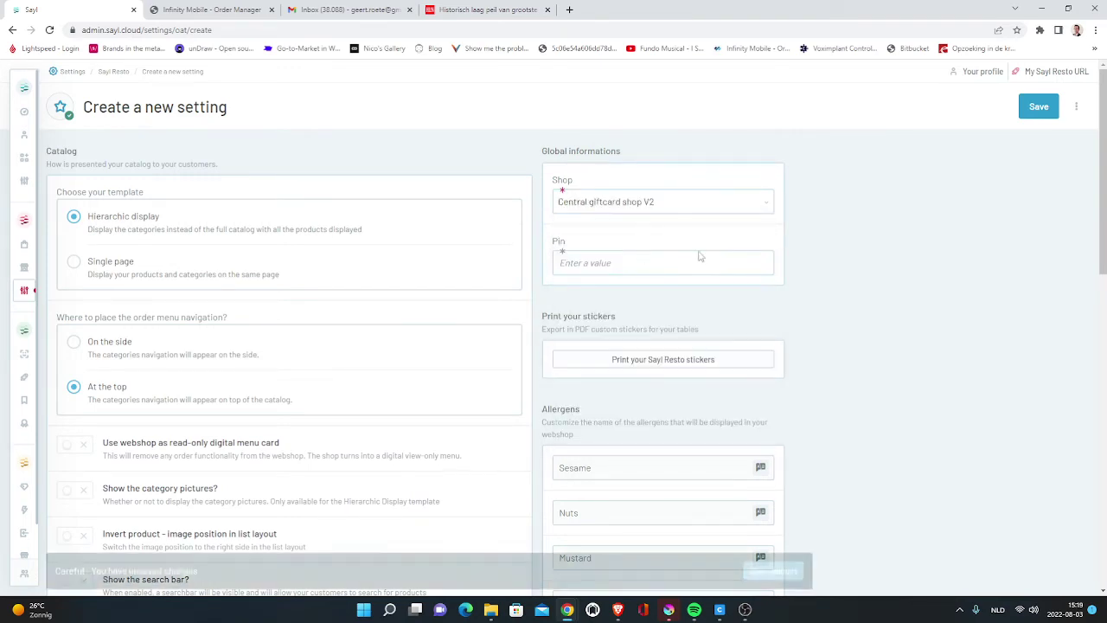
pyautogui.click(623, 263)
pyautogui.write('12345')
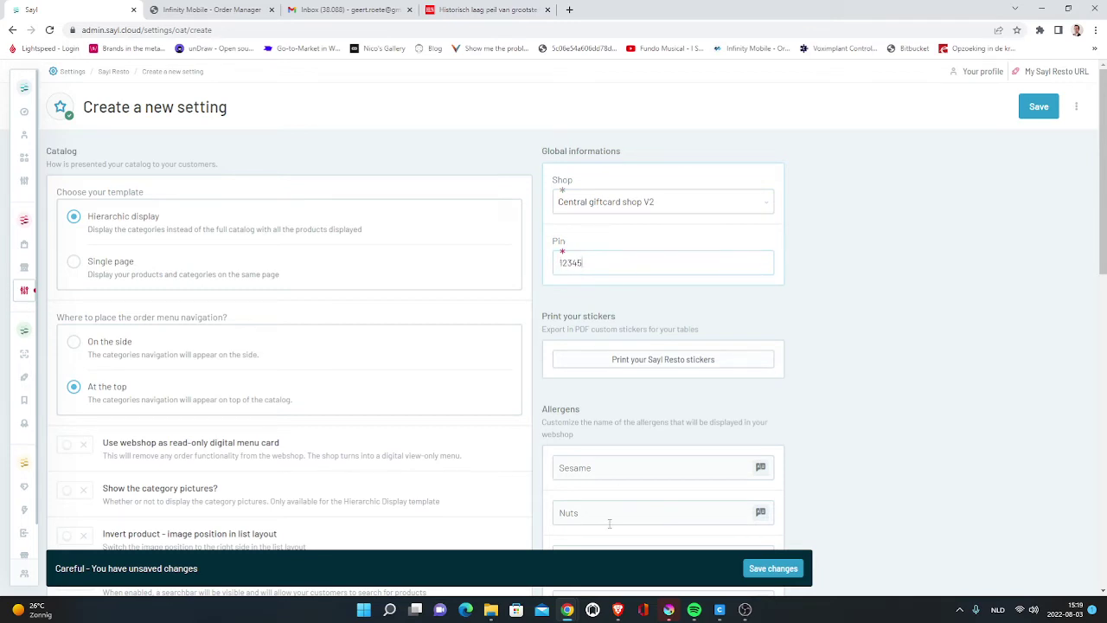
pyautogui.click(770, 568)
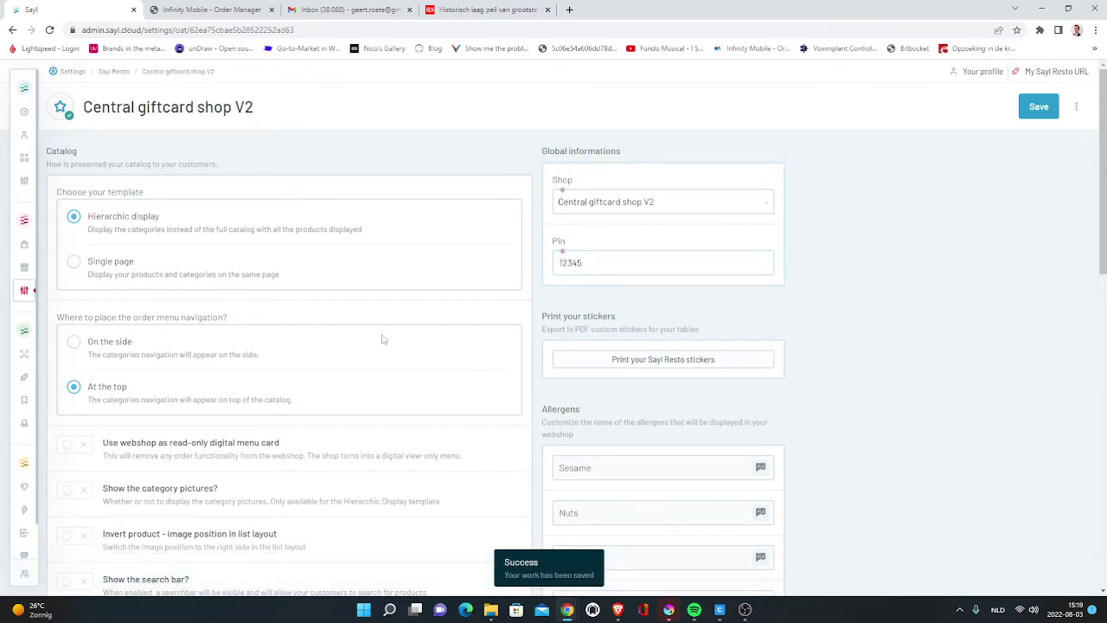
pyautogui.scroll(-7, 380, 217)
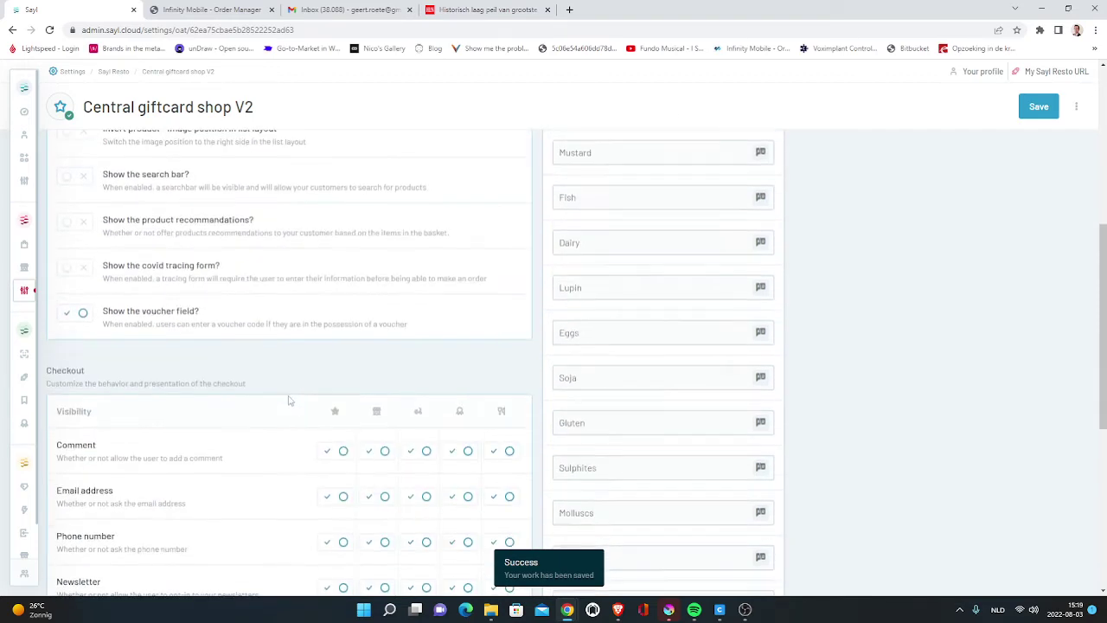
pyautogui.scroll(-3, 451, 465)
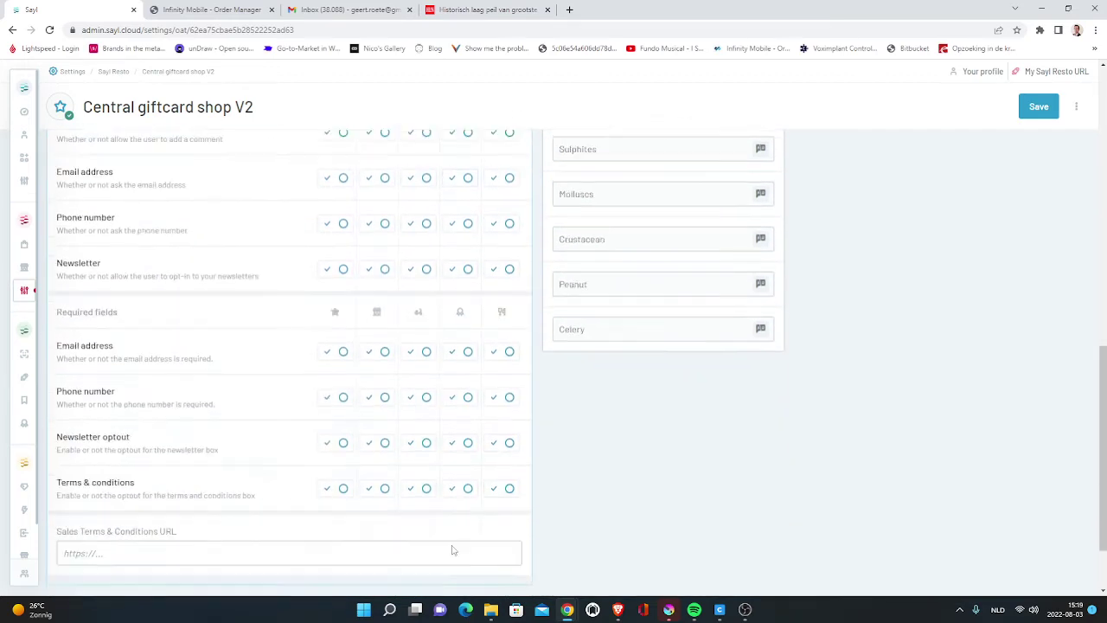
pyautogui.scroll(3, 458, 429)
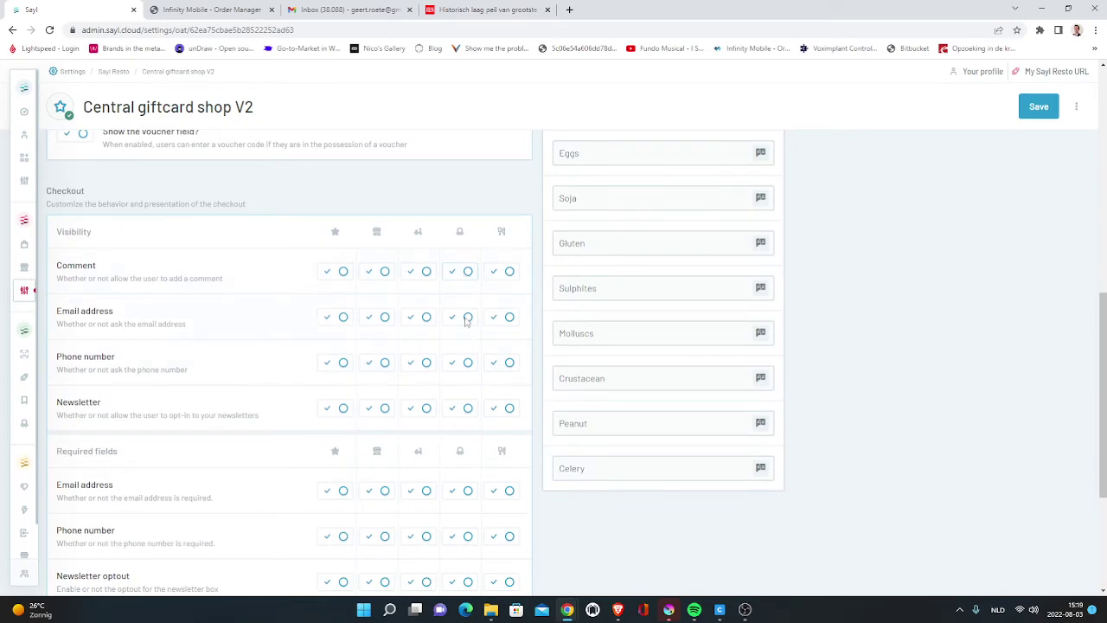
pyautogui.scroll(6, 466, 320)
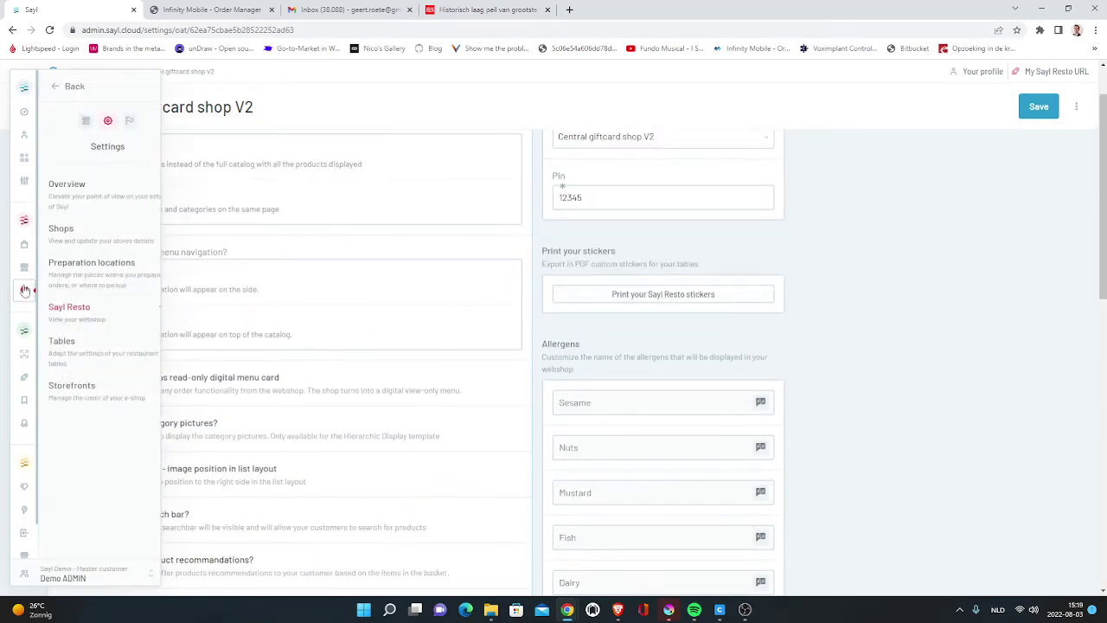
# - Create and save storefront Central giftcard webshop V2, linked to Central giftcard shop V2
pyautogui.click(69, 387)
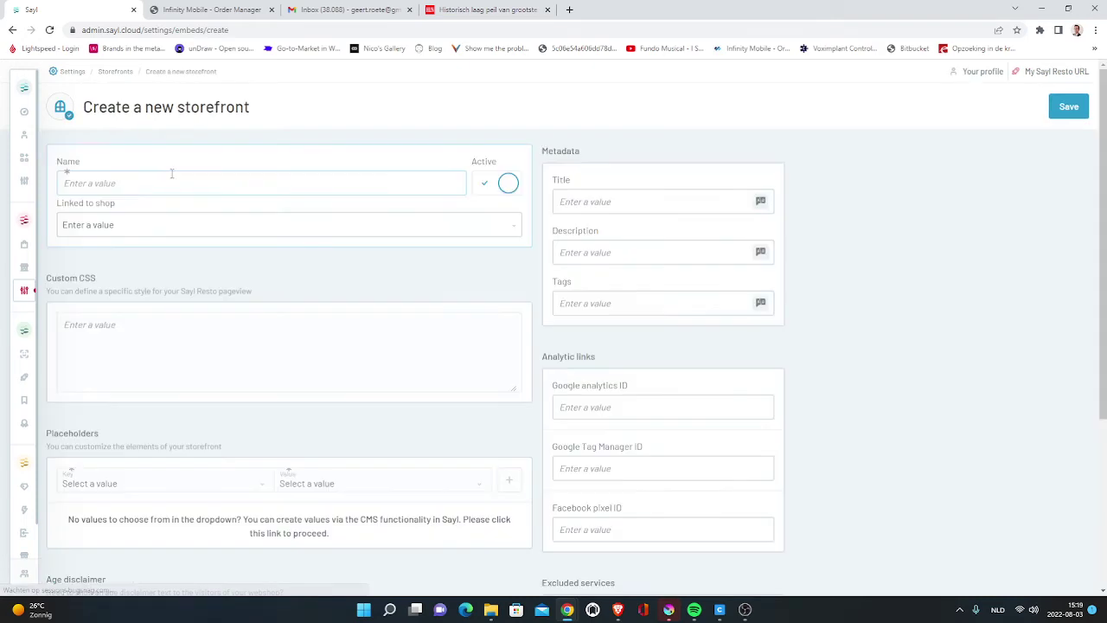
pyautogui.click(420, 269)
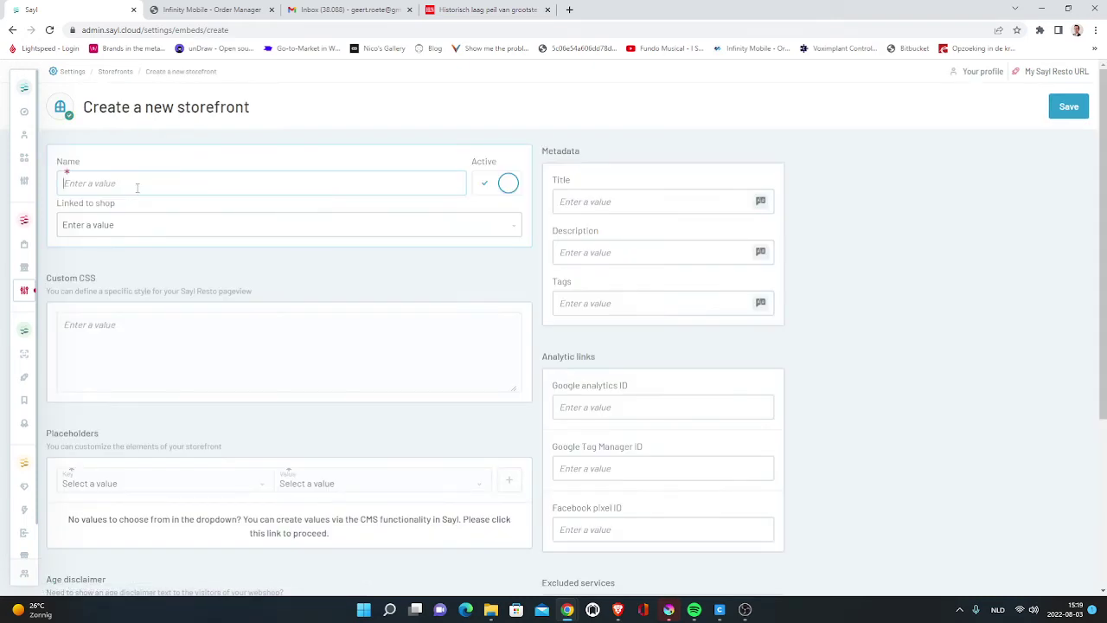
pyautogui.write('Central giftcard webshop V2')
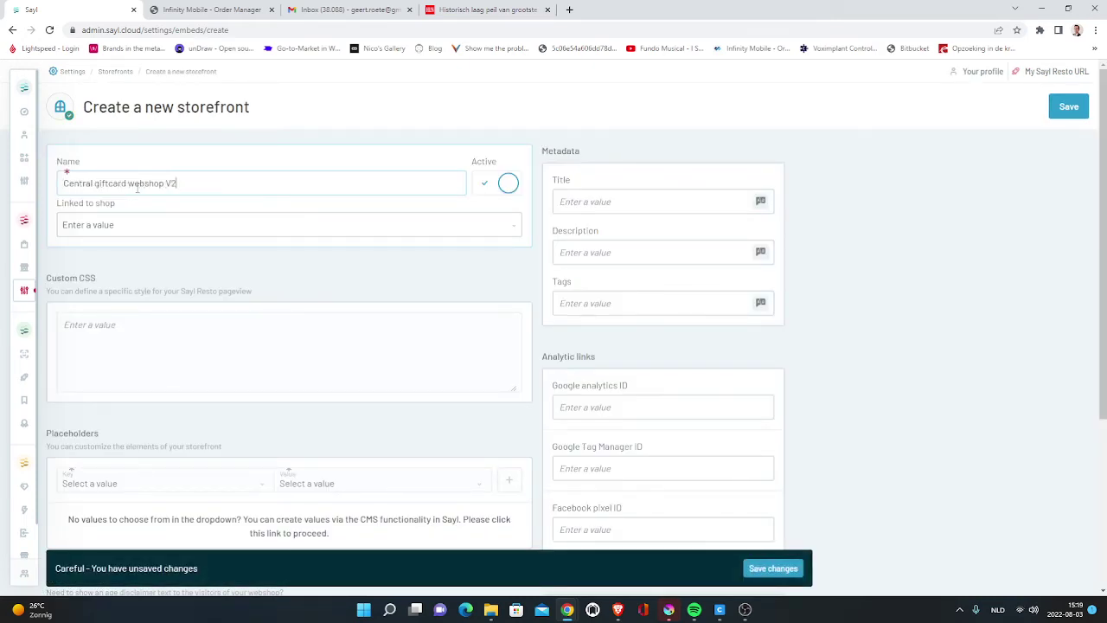
pyautogui.click(161, 220)
pyautogui.click(151, 274)
pyautogui.scroll(-3, 473, 268)
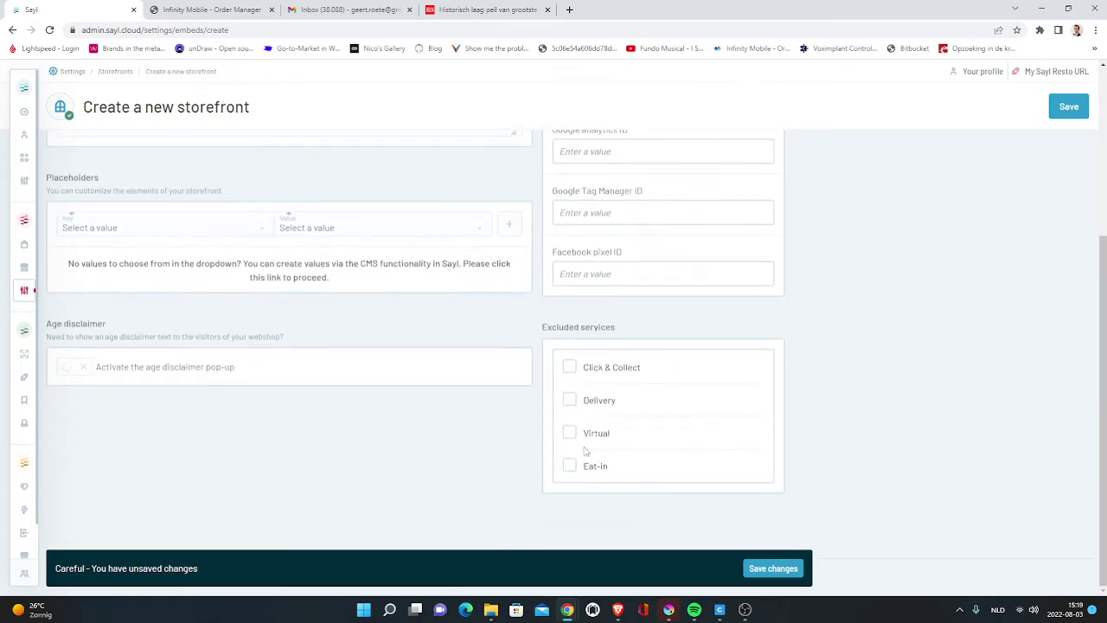
pyautogui.click(1060, 111)
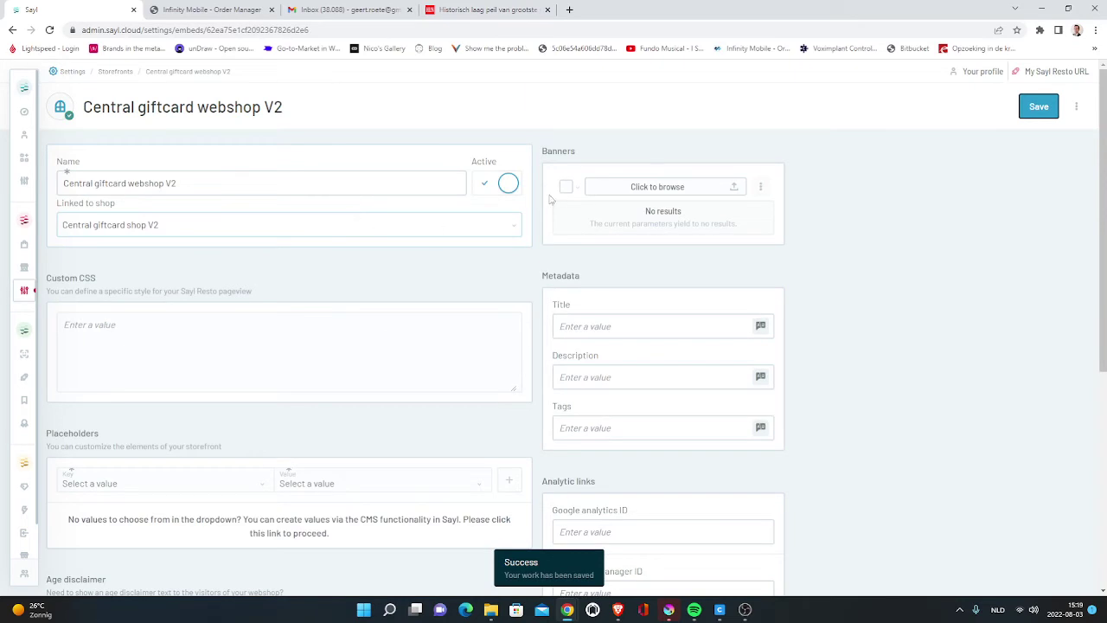
pyautogui.click(1047, 73)
# - Open a Dutch virtual-service link to Central giftcard webshop V2 in a new tab, then close the dialog
pyautogui.click(414, 195)
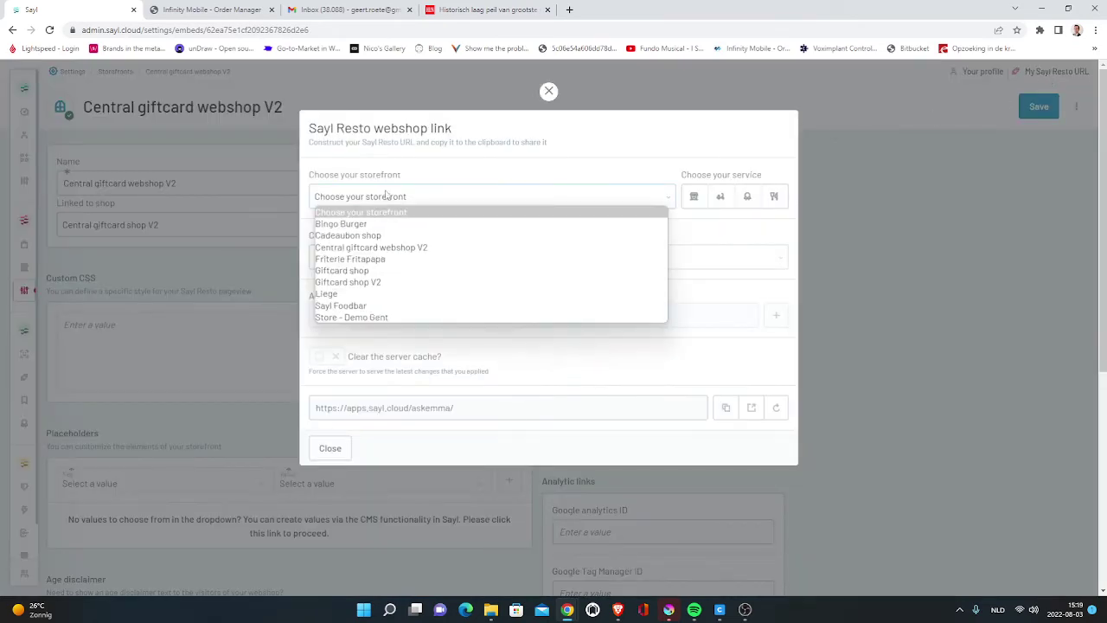
pyautogui.click(375, 248)
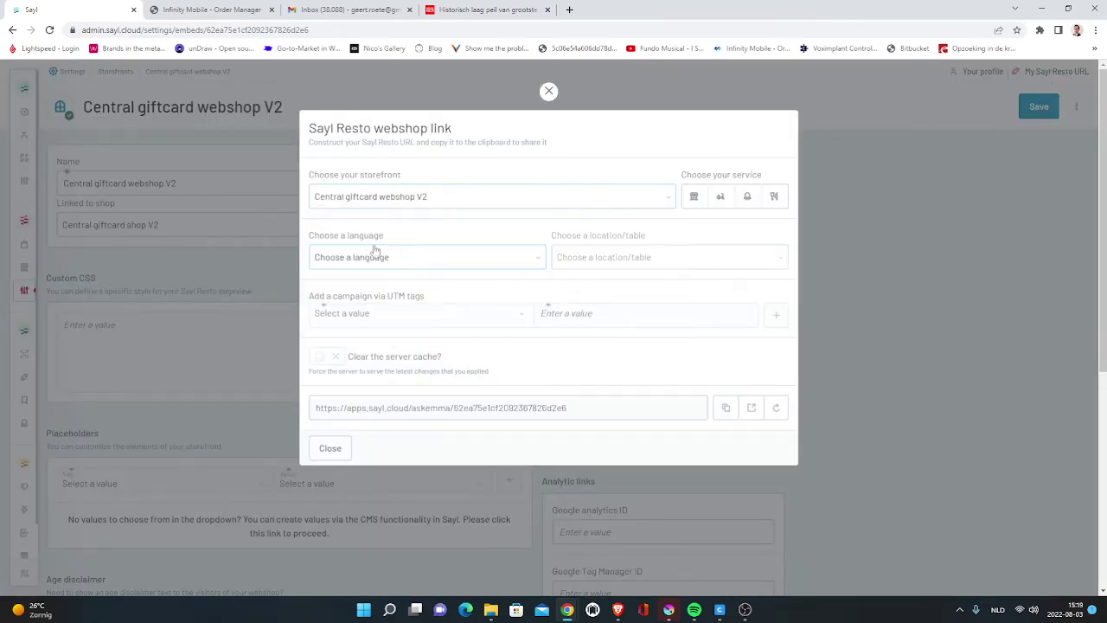
pyautogui.click(749, 201)
pyautogui.click(428, 257)
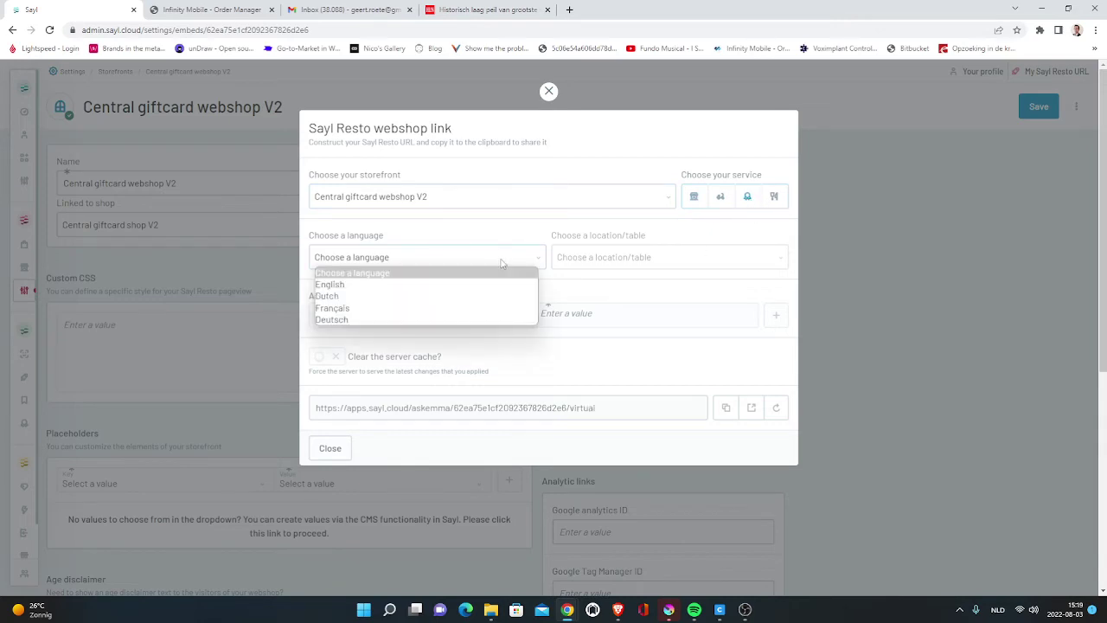
pyautogui.click(435, 297)
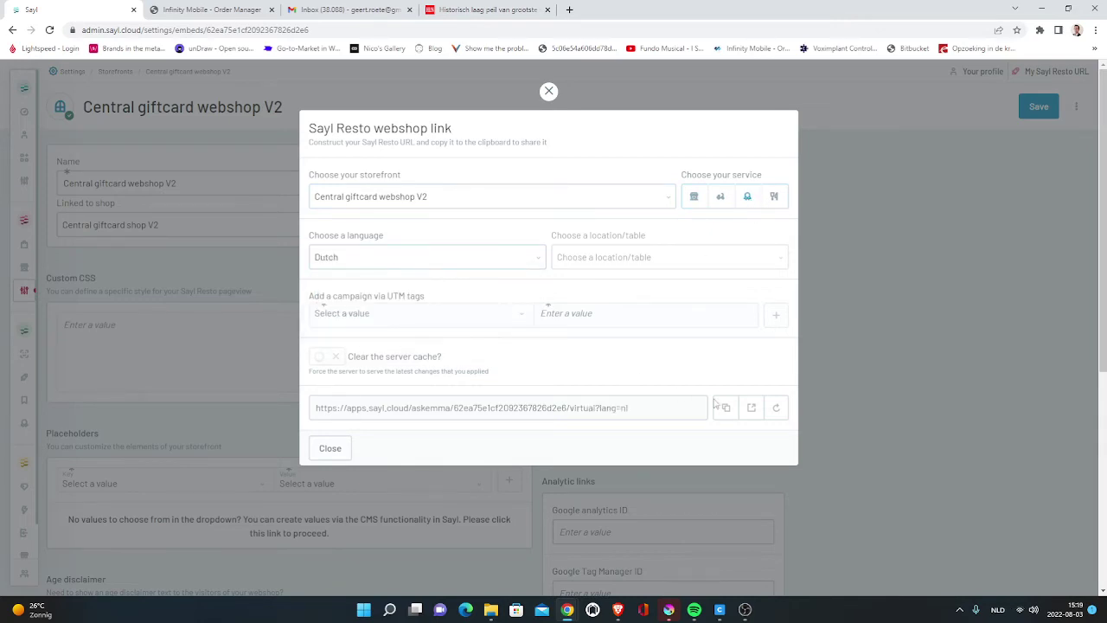
pyautogui.click(752, 408)
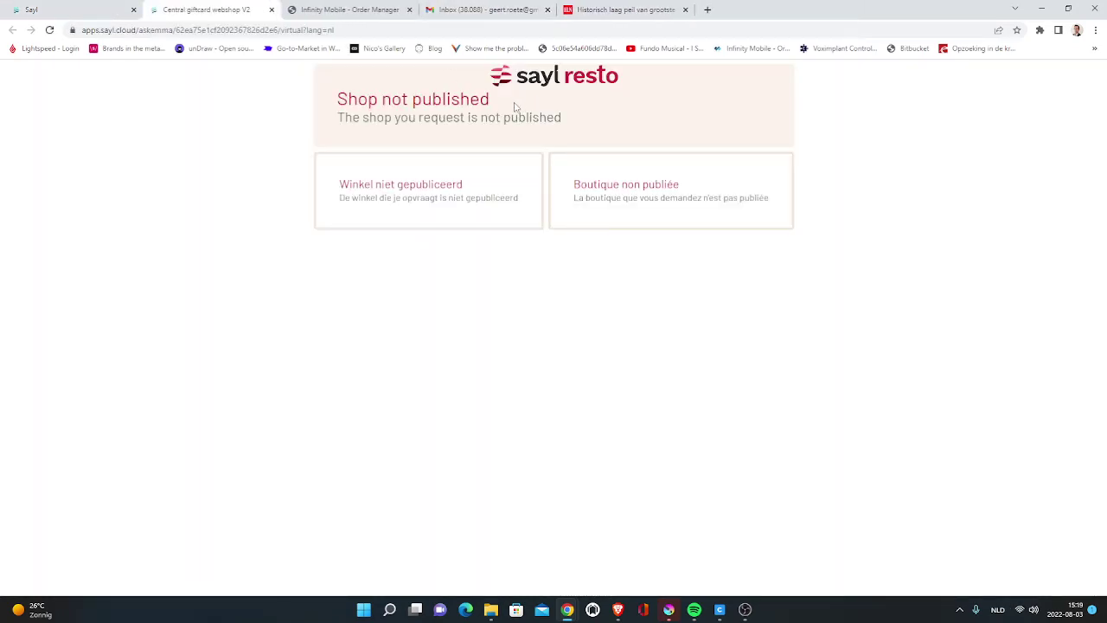
pyautogui.click(75, 7)
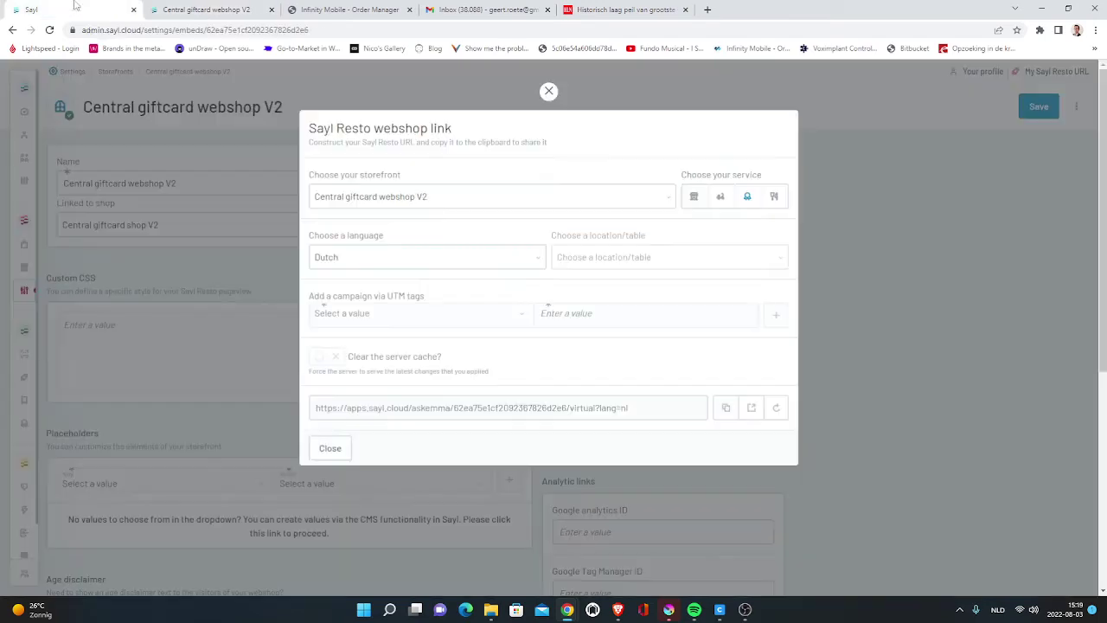
pyautogui.click(230, 279)
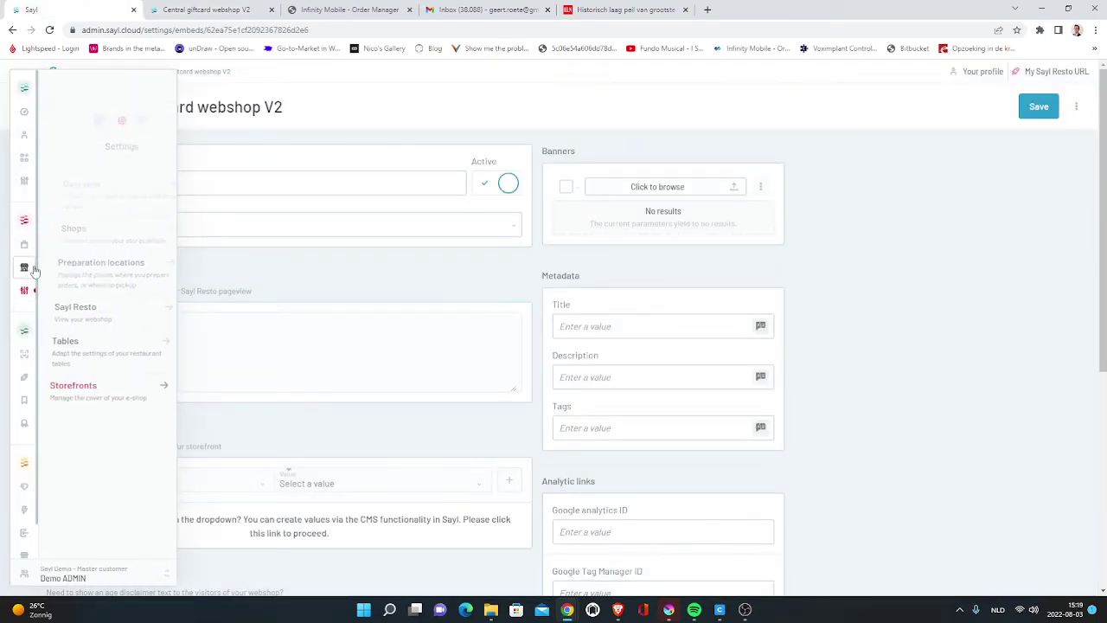
# - Save Central giftcard shop V2 with status Published and close the unpublished webshop tab
pyautogui.click(61, 225)
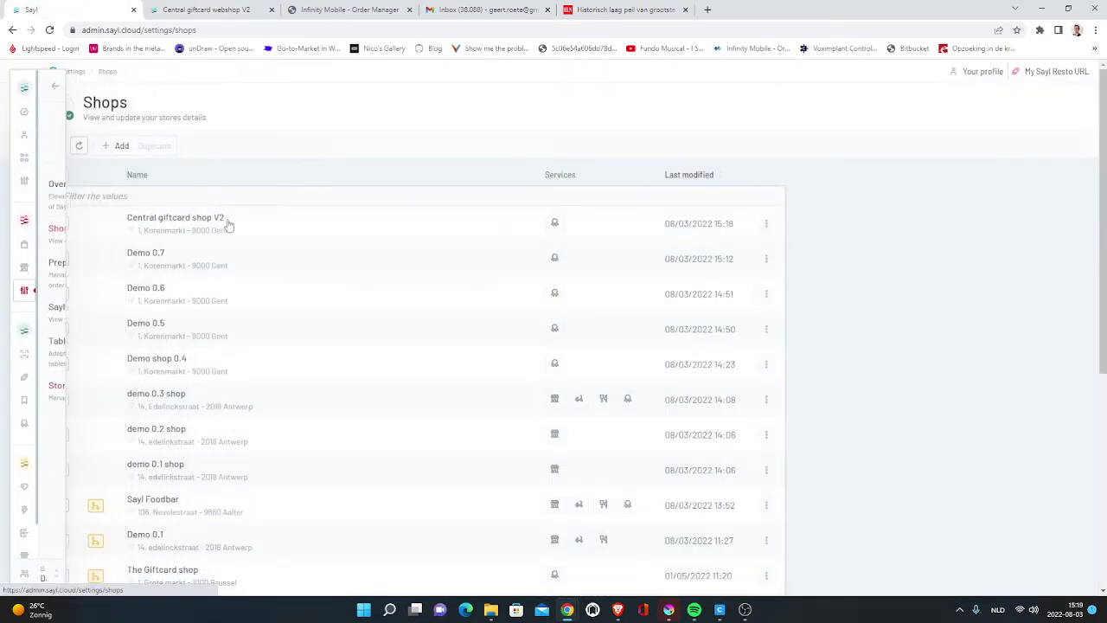
pyautogui.click(363, 232)
pyautogui.click(356, 223)
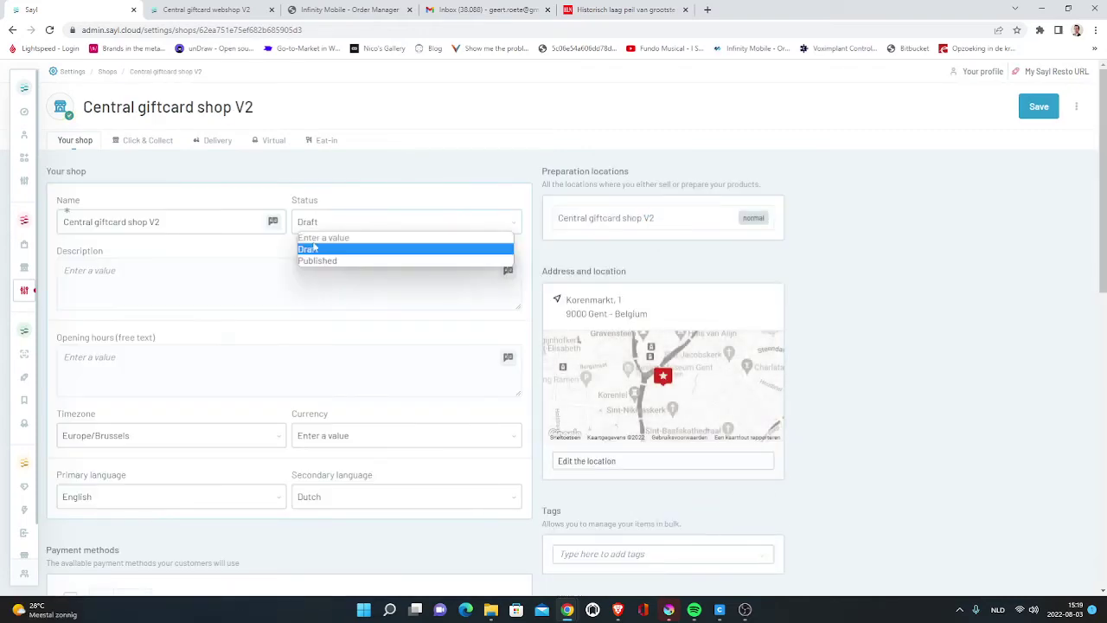
pyautogui.click(310, 261)
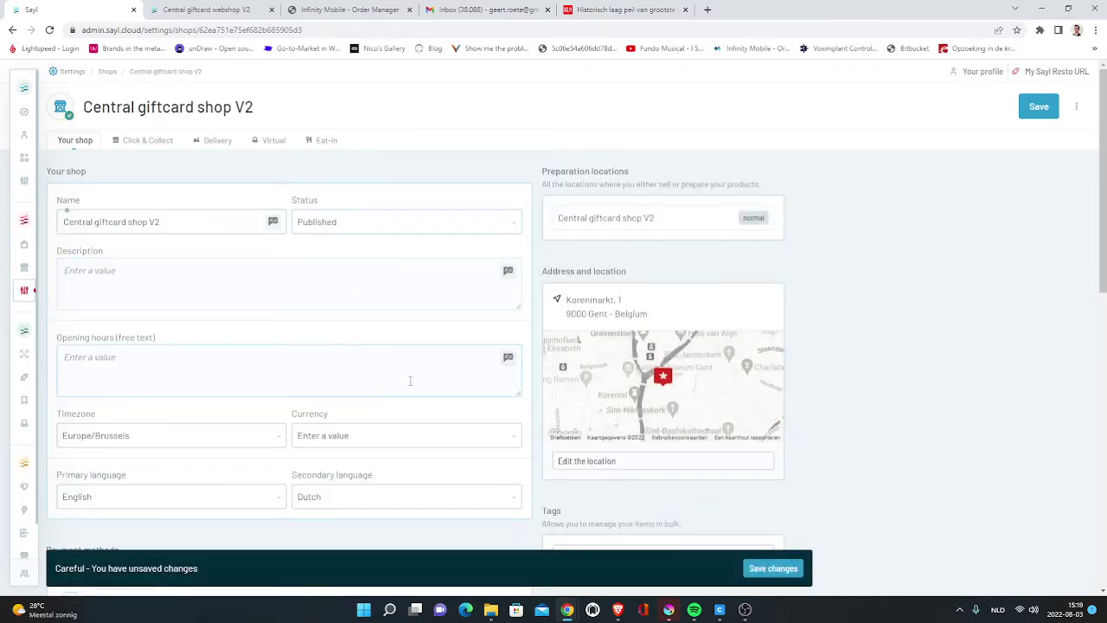
pyautogui.scroll(-3, 410, 380)
pyautogui.scroll(3, 506, 364)
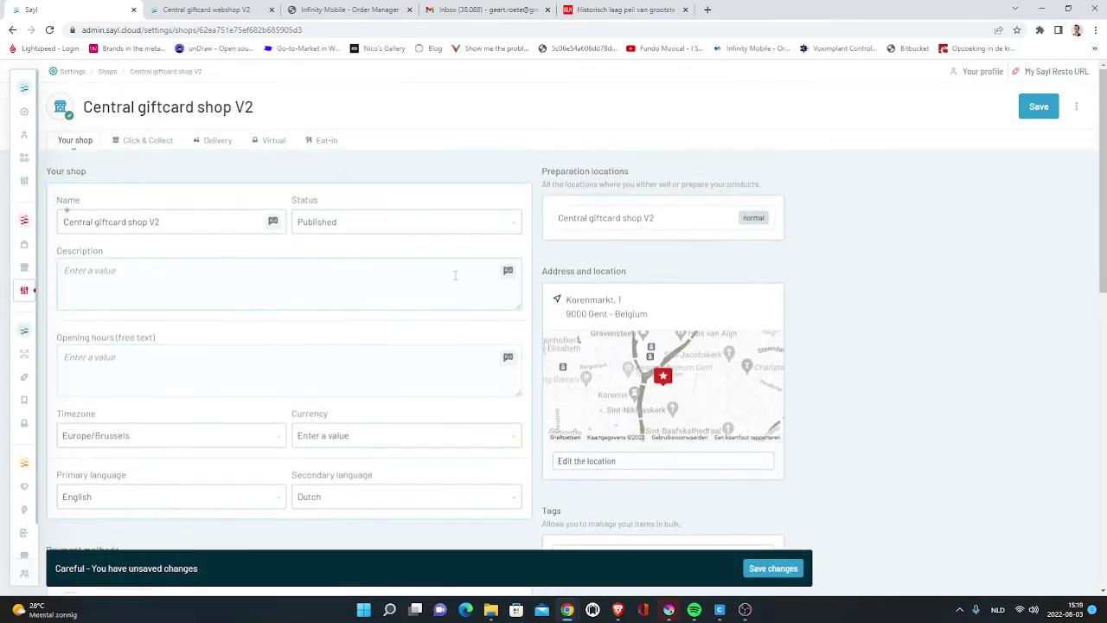
pyautogui.click(761, 568)
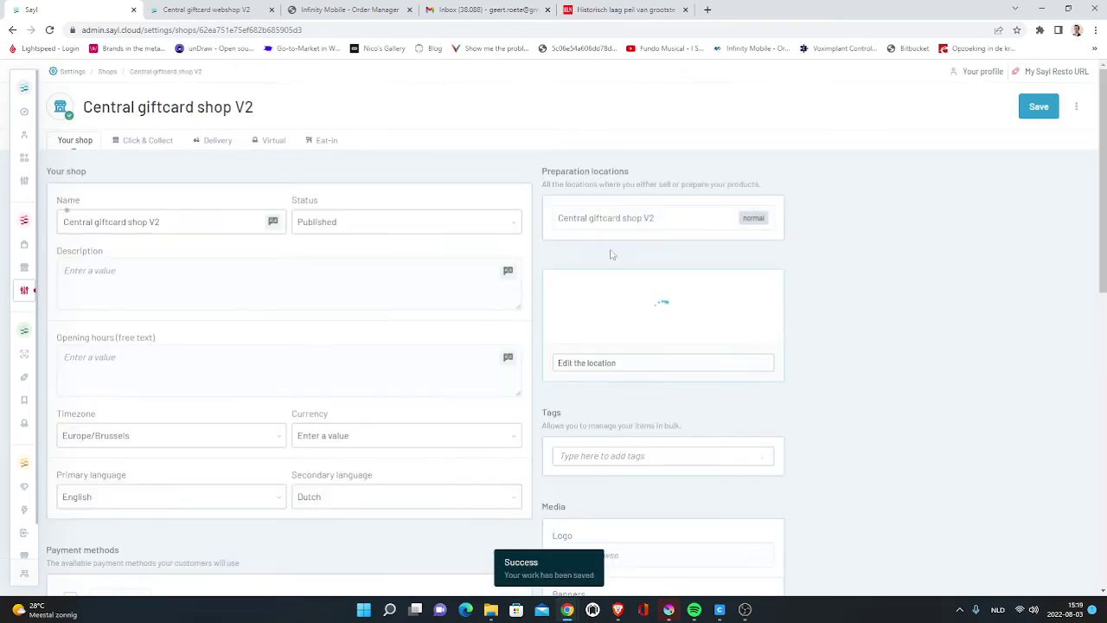
pyautogui.click(272, 10)
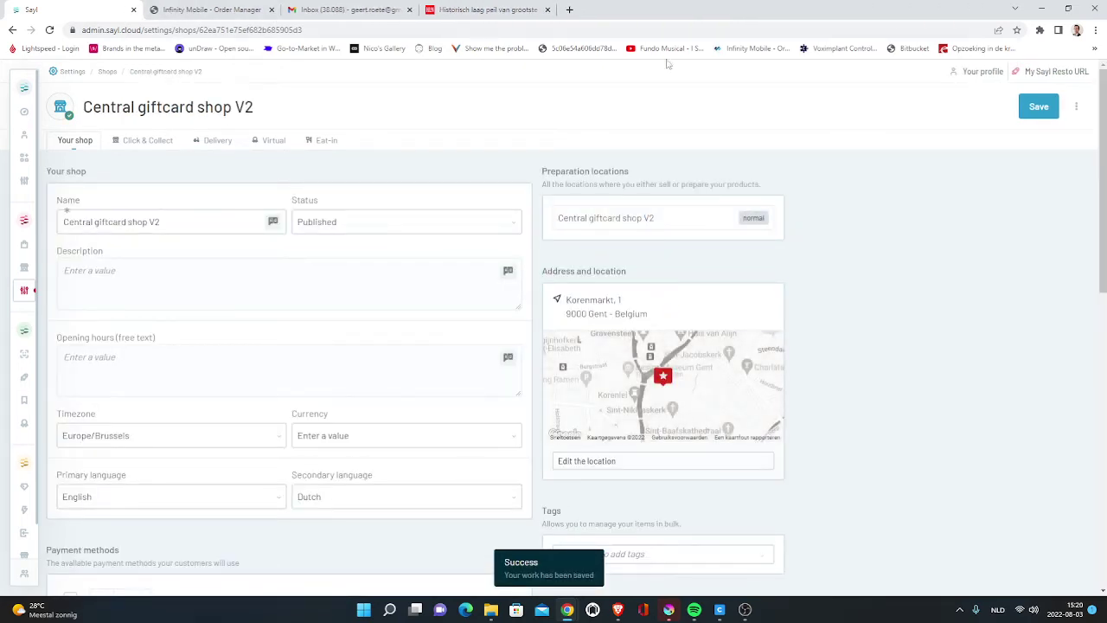
pyautogui.click(1054, 75)
# - Open the Dutch virtual link to Central giftcard webshop V2 with server cache cleared, then return to admin
pyautogui.click(449, 197)
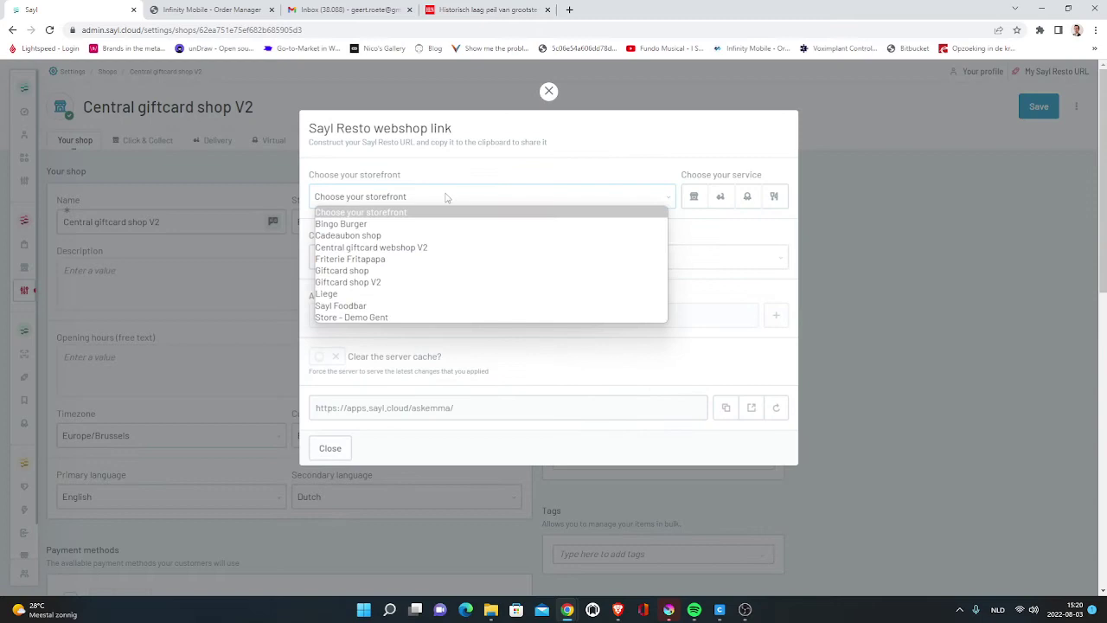
pyautogui.click(415, 250)
pyautogui.click(747, 196)
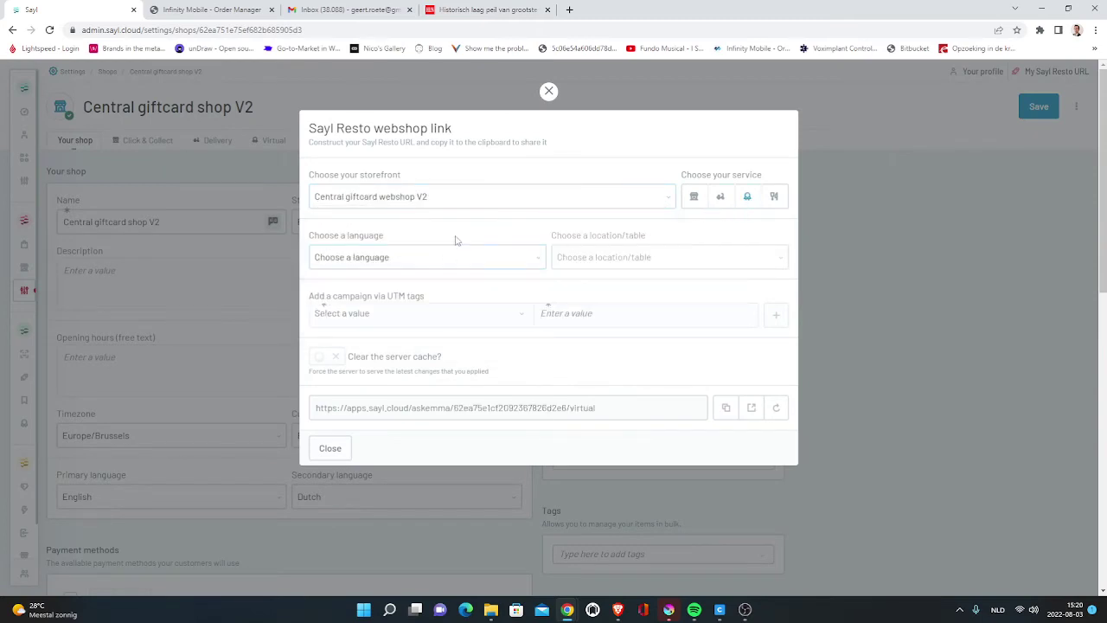
pyautogui.click(423, 257)
pyautogui.click(380, 296)
pyautogui.click(327, 355)
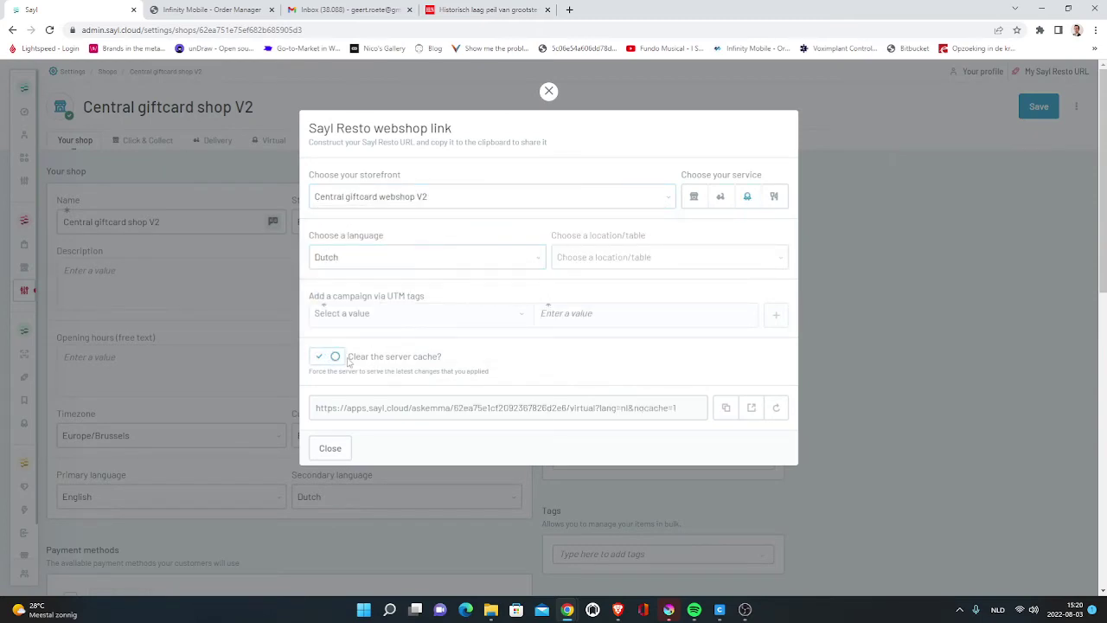
pyautogui.click(748, 417)
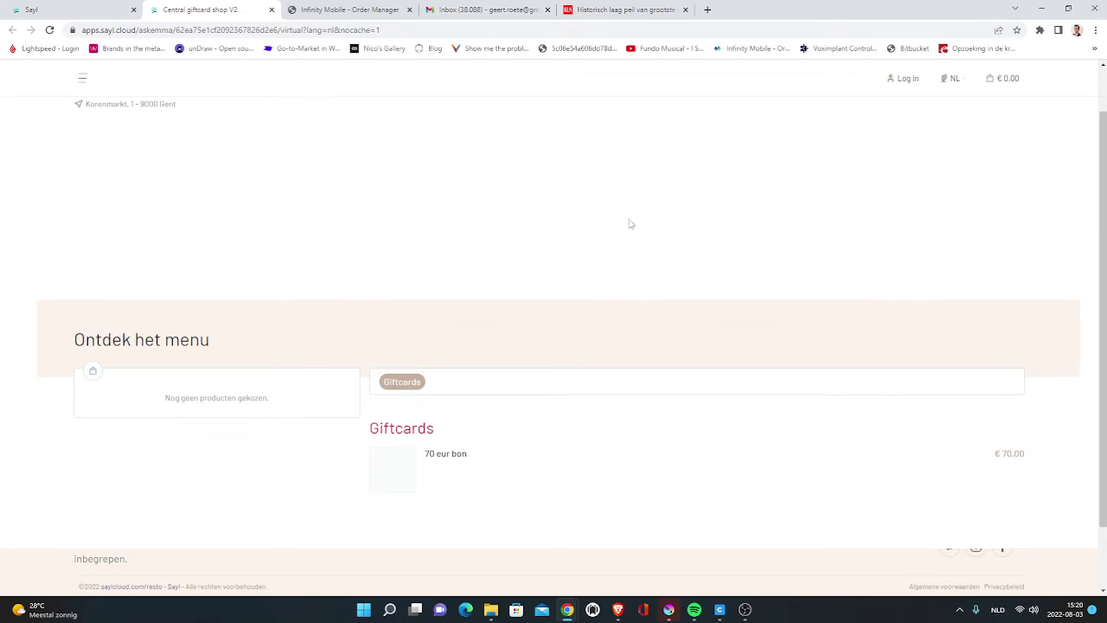
pyautogui.scroll(1, 294, 130)
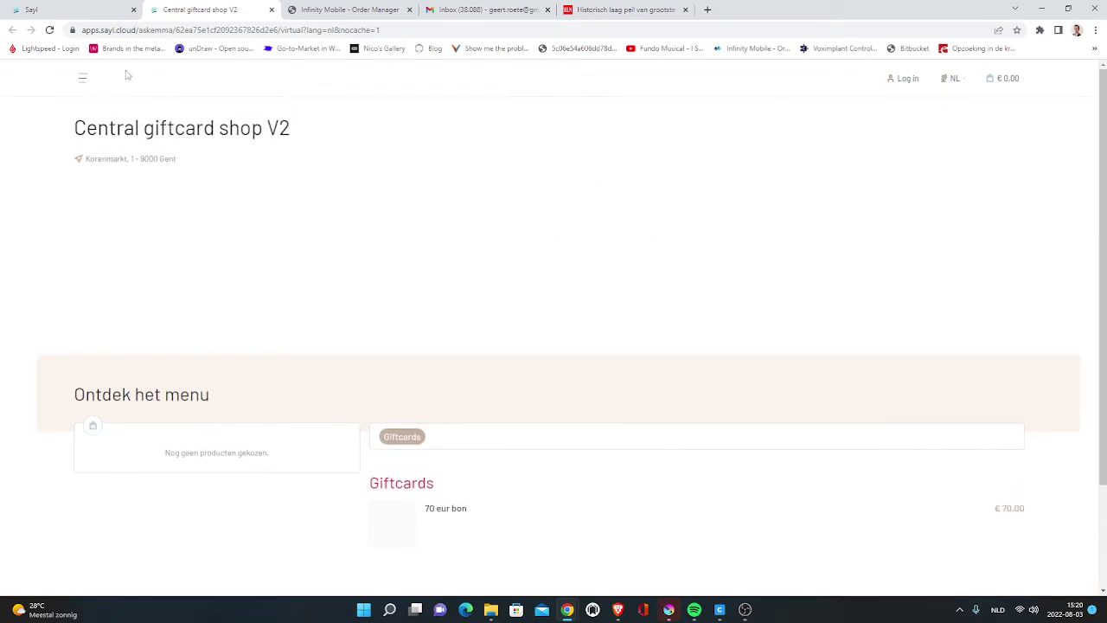
pyautogui.scroll(-2, 490, 406)
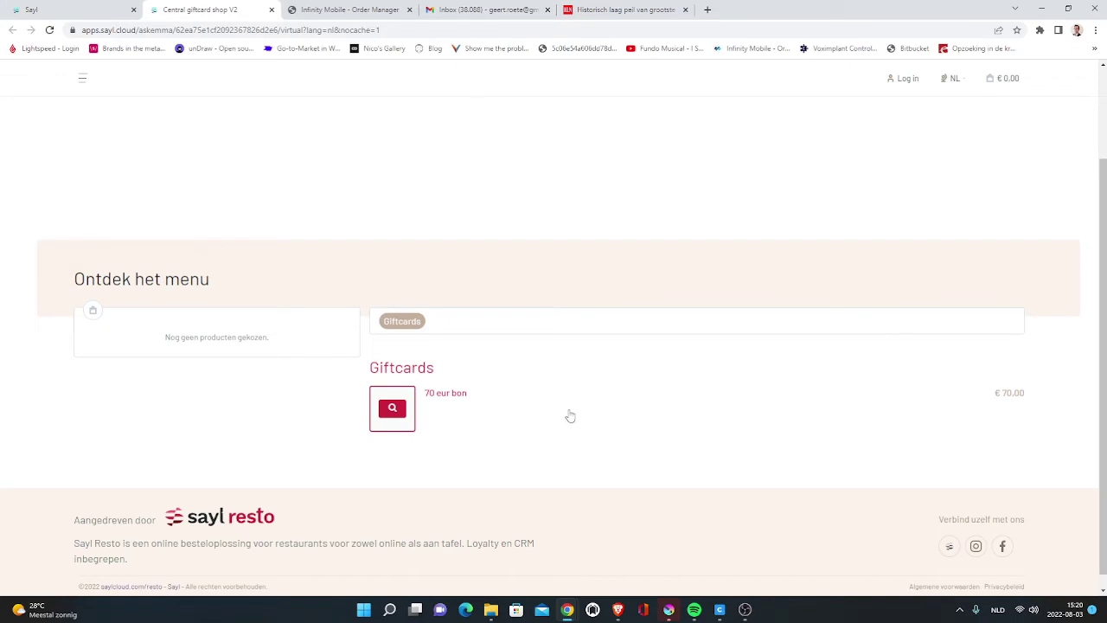
pyautogui.click(59, 8)
pyautogui.click(209, 309)
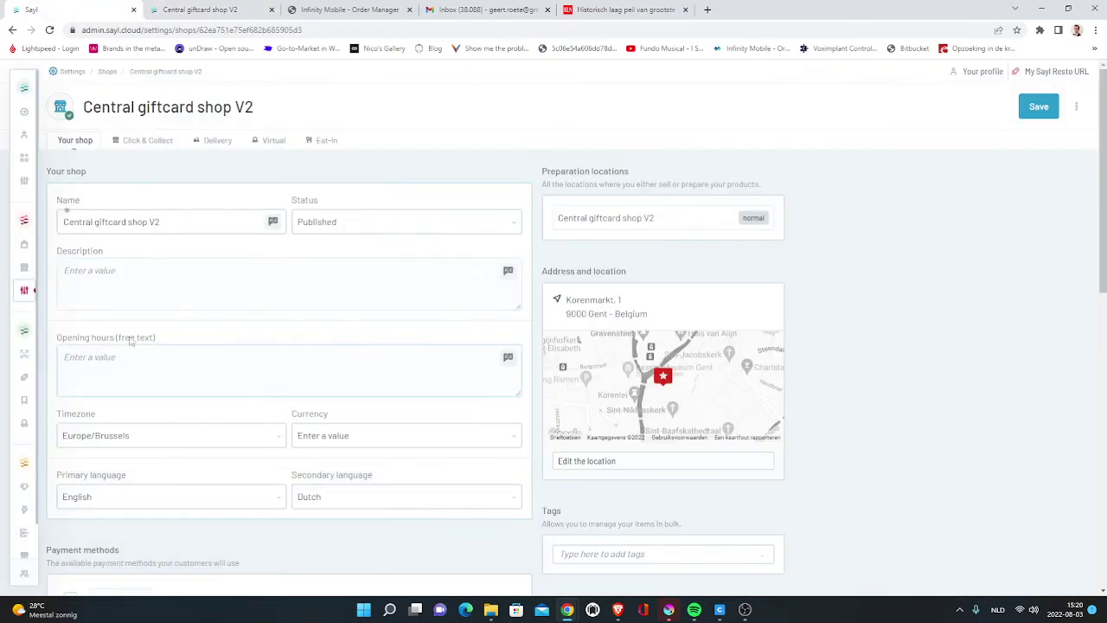
# - Review the shop's Payment methods (Cash only) and Services, then return to the storefront tab
pyautogui.scroll(-3, 167, 272)
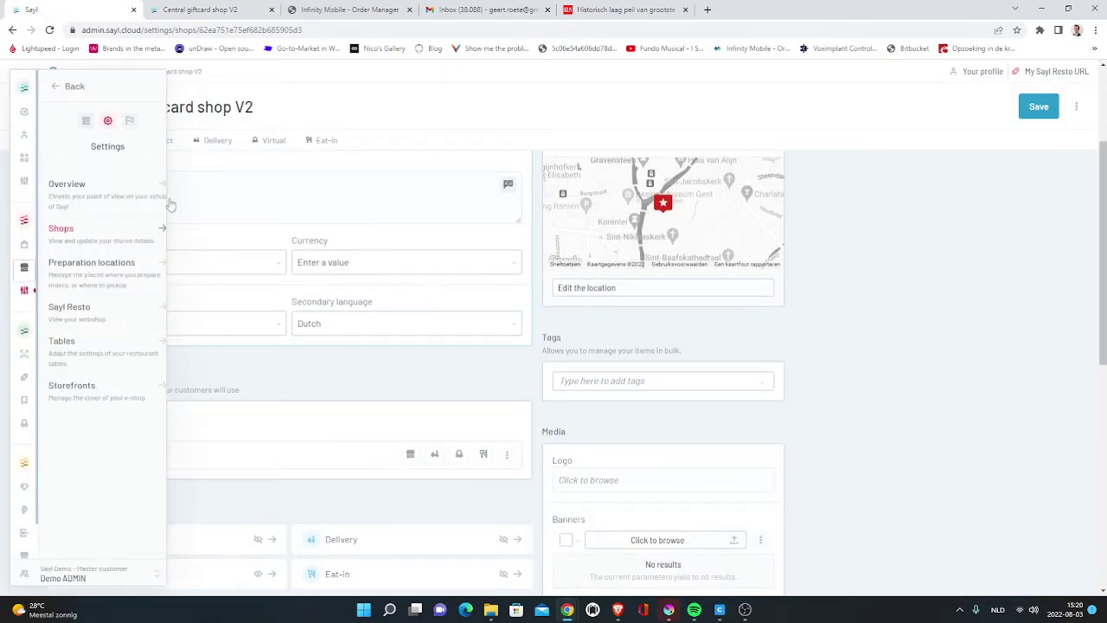
pyautogui.scroll(-2, 588, 368)
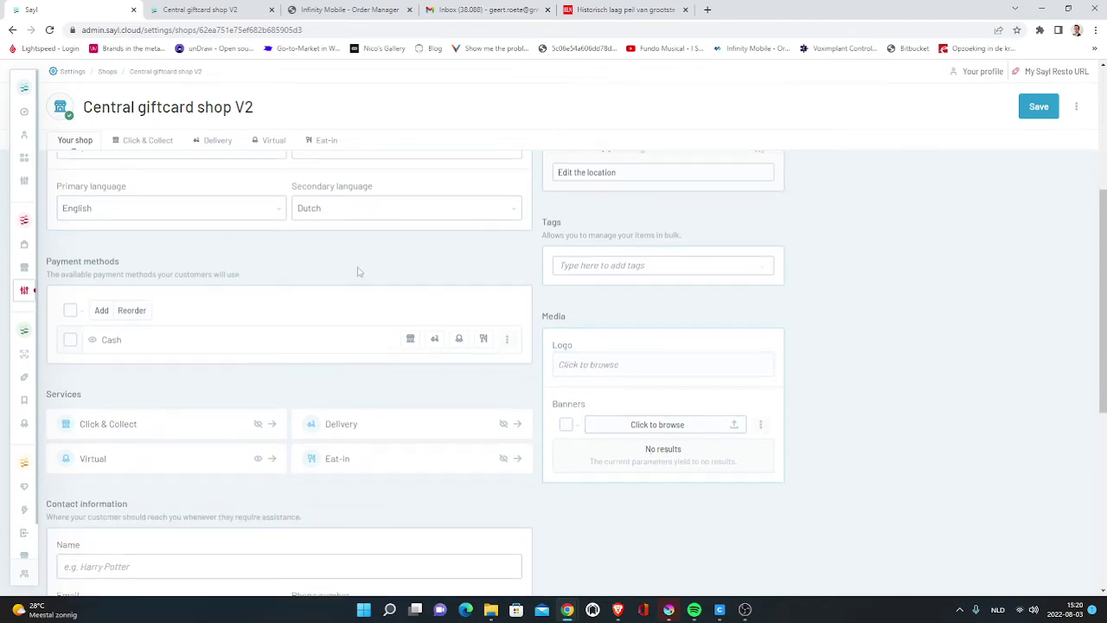
pyautogui.scroll(5, 358, 271)
pyautogui.click(199, 9)
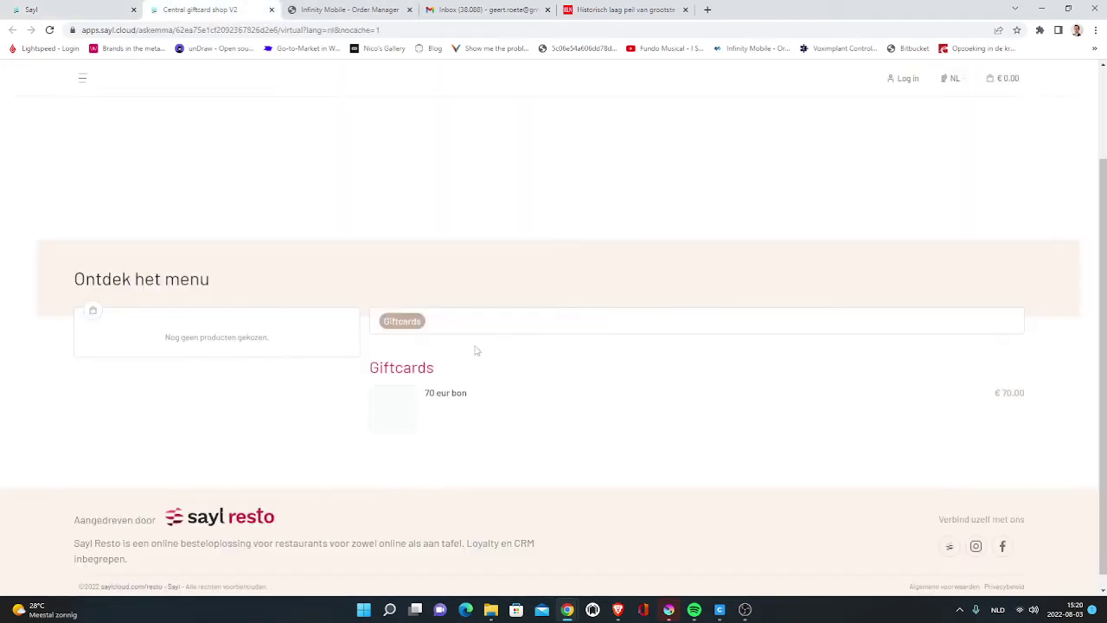
# - Add one 70 eur bon at € 70,00 to the cart and confirm the order
pyautogui.click(463, 401)
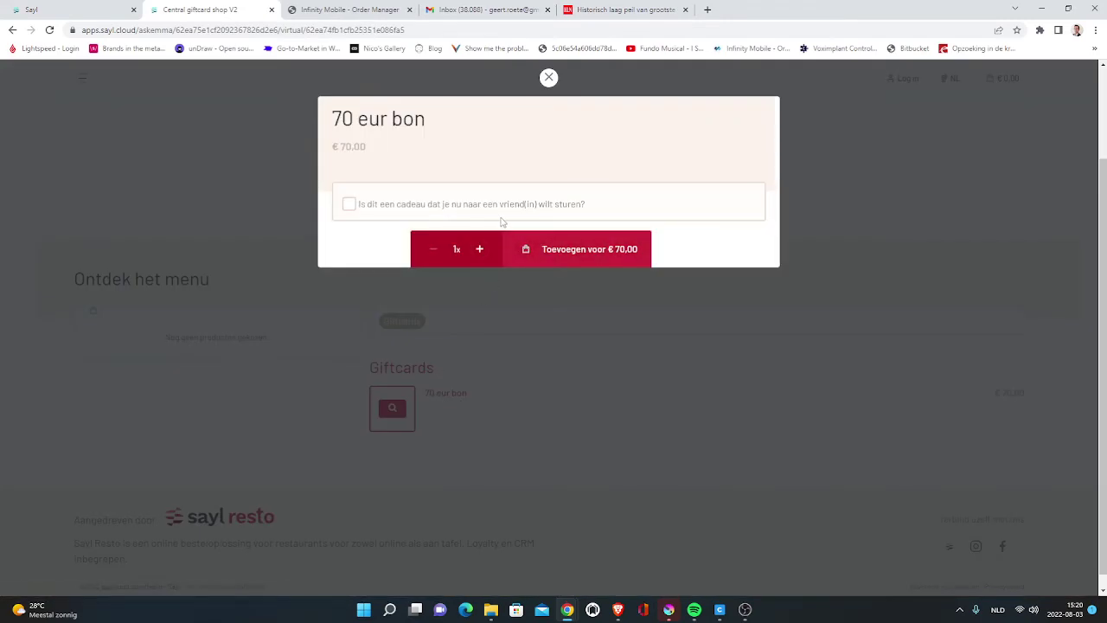
pyautogui.click(378, 208)
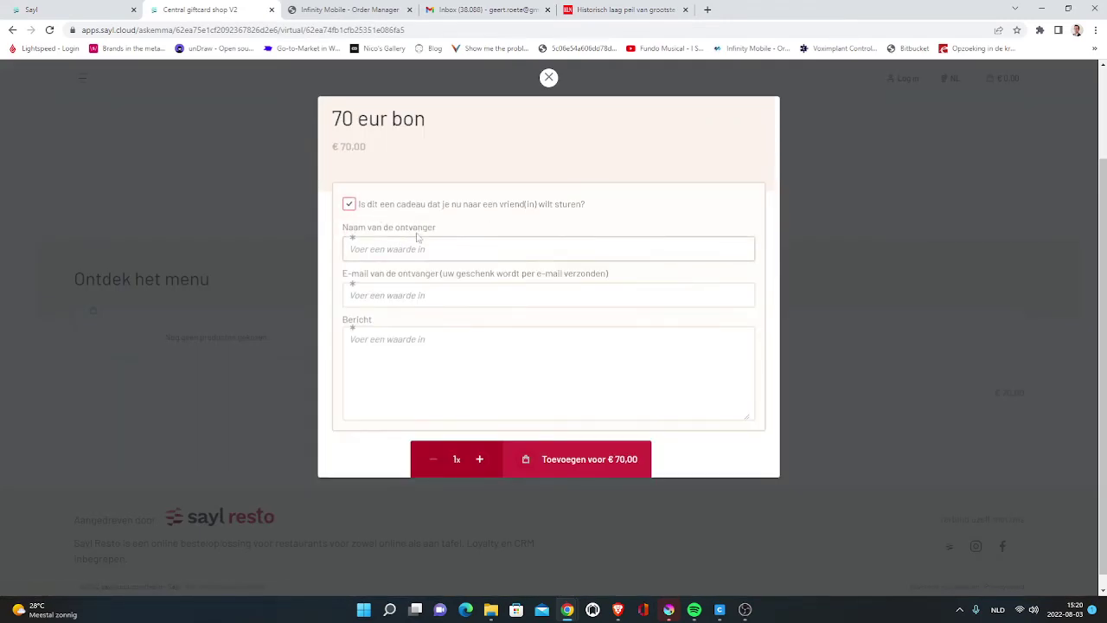
pyautogui.click(355, 204)
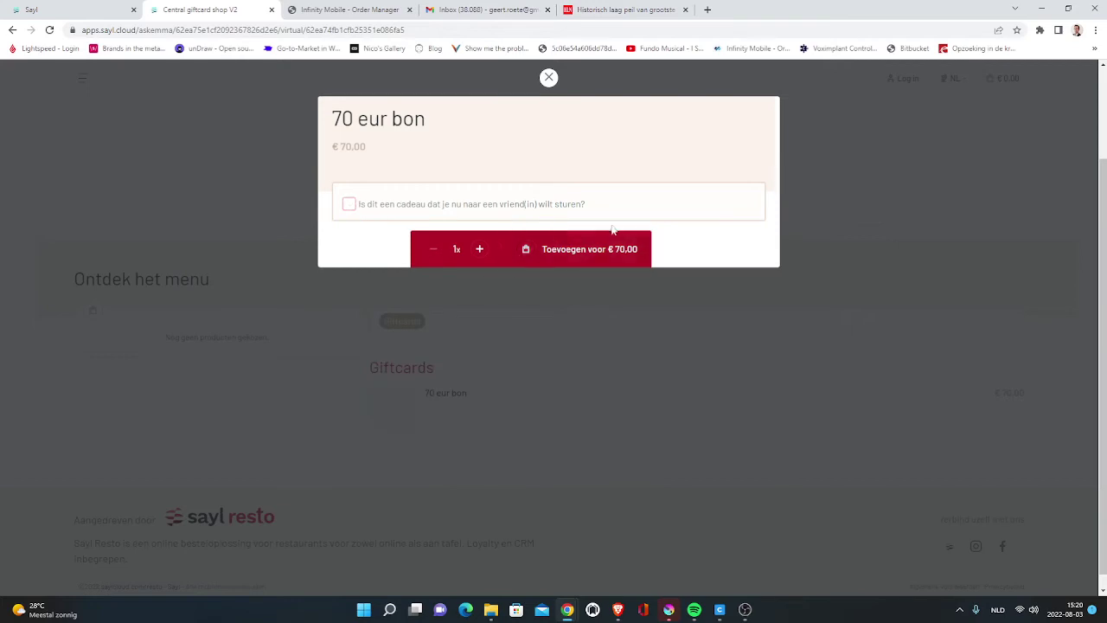
pyautogui.click(600, 252)
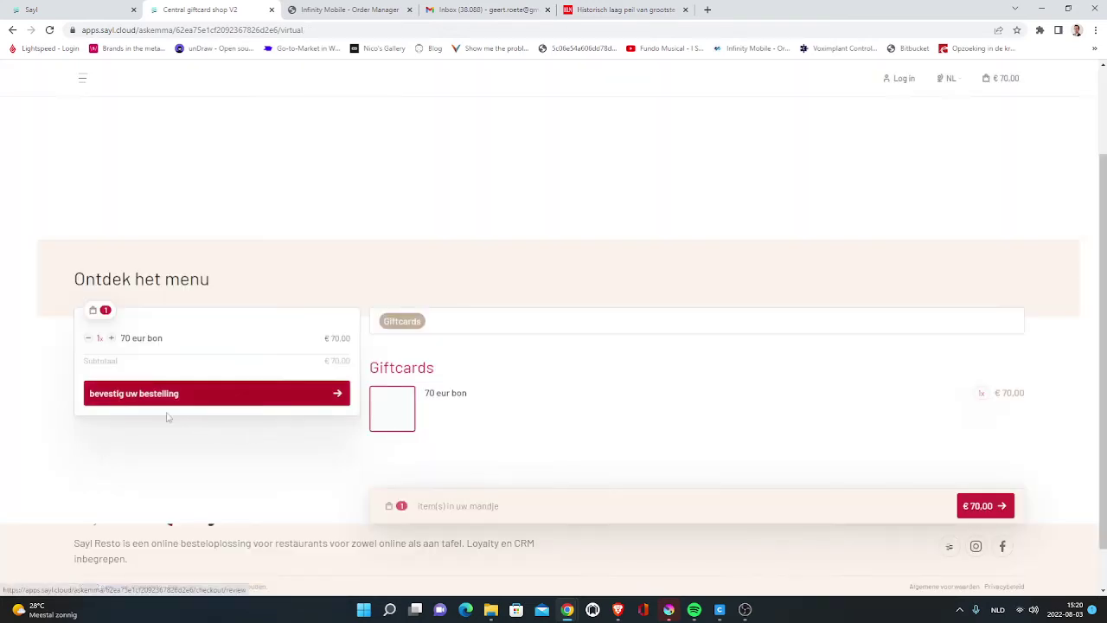
pyautogui.click(208, 391)
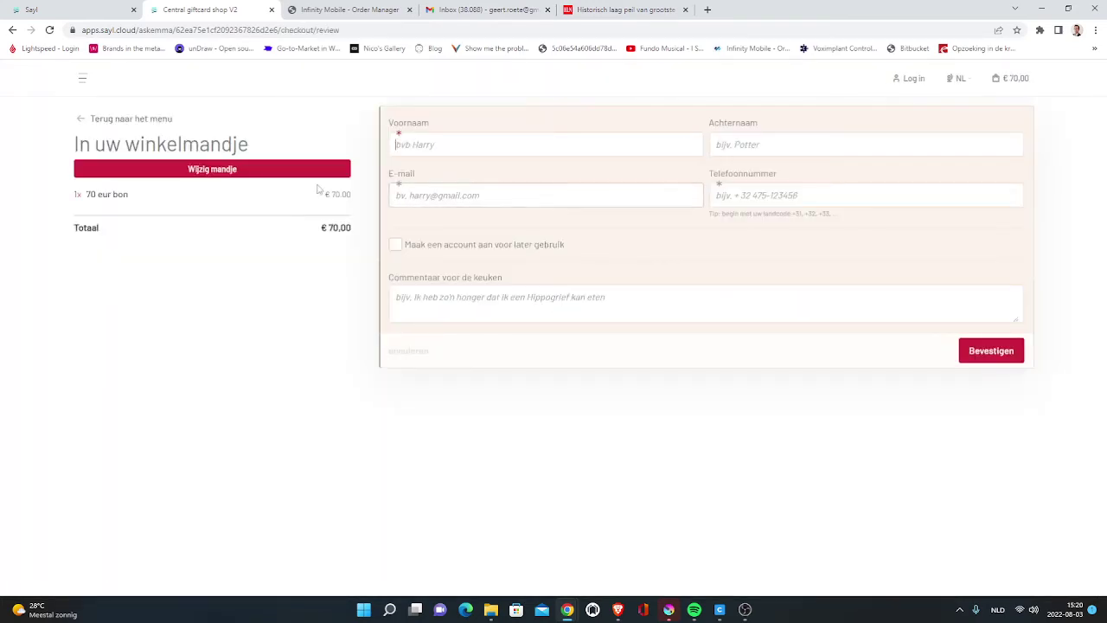
# - Autofill the customer's contact details, choose Cash payment, and place the order
pyautogui.click(513, 146)
pyautogui.click(510, 177)
pyautogui.click(778, 195)
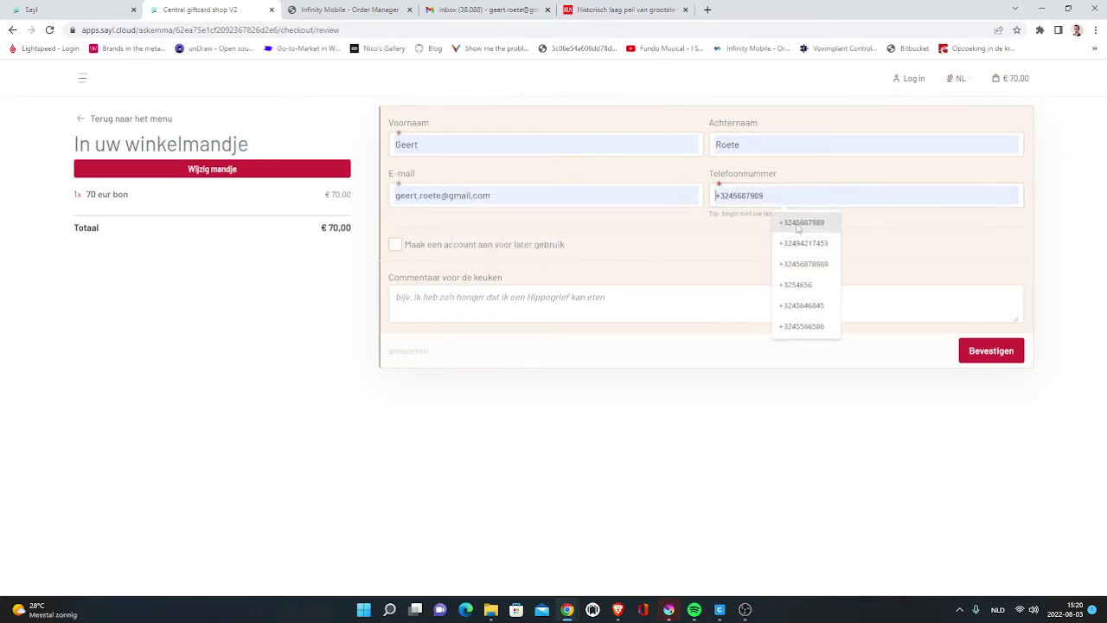
pyautogui.click(800, 218)
pyautogui.click(994, 350)
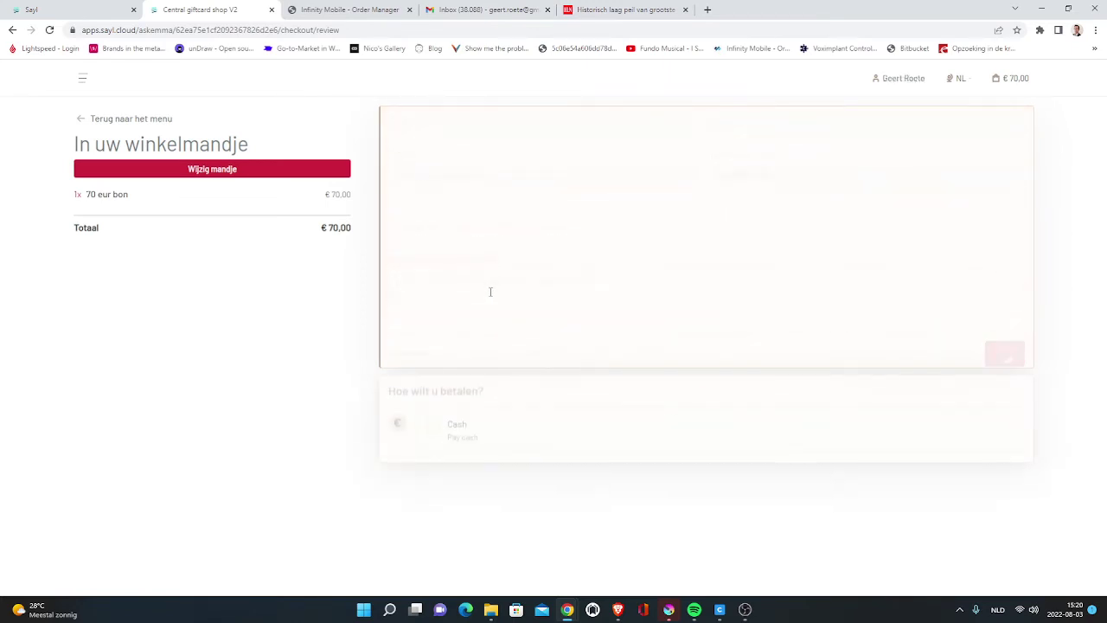
pyautogui.click(435, 226)
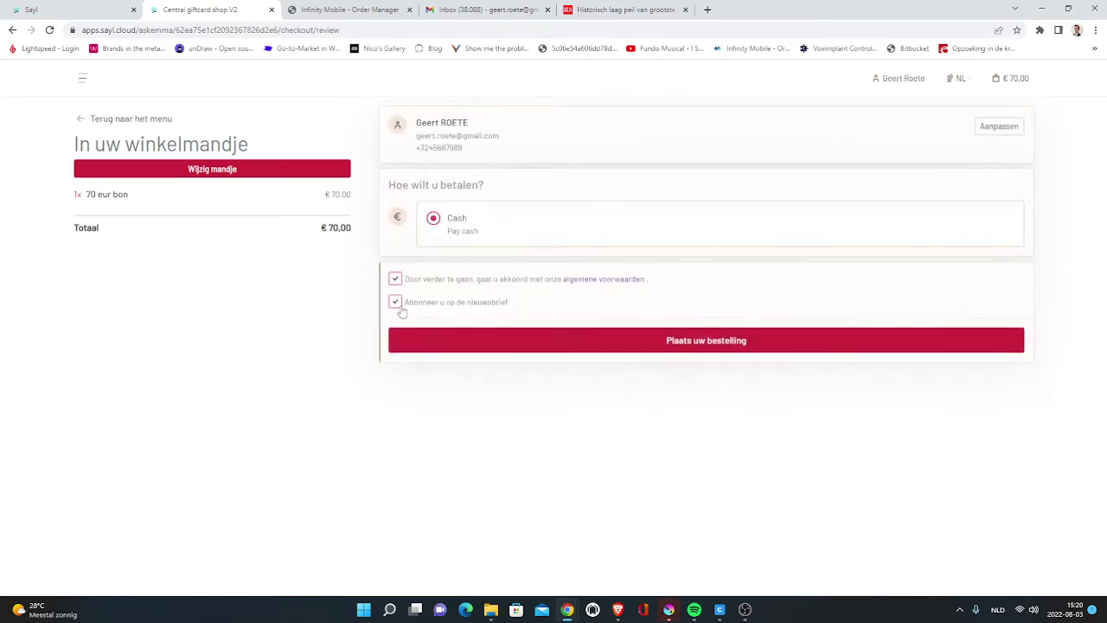
pyautogui.click(689, 346)
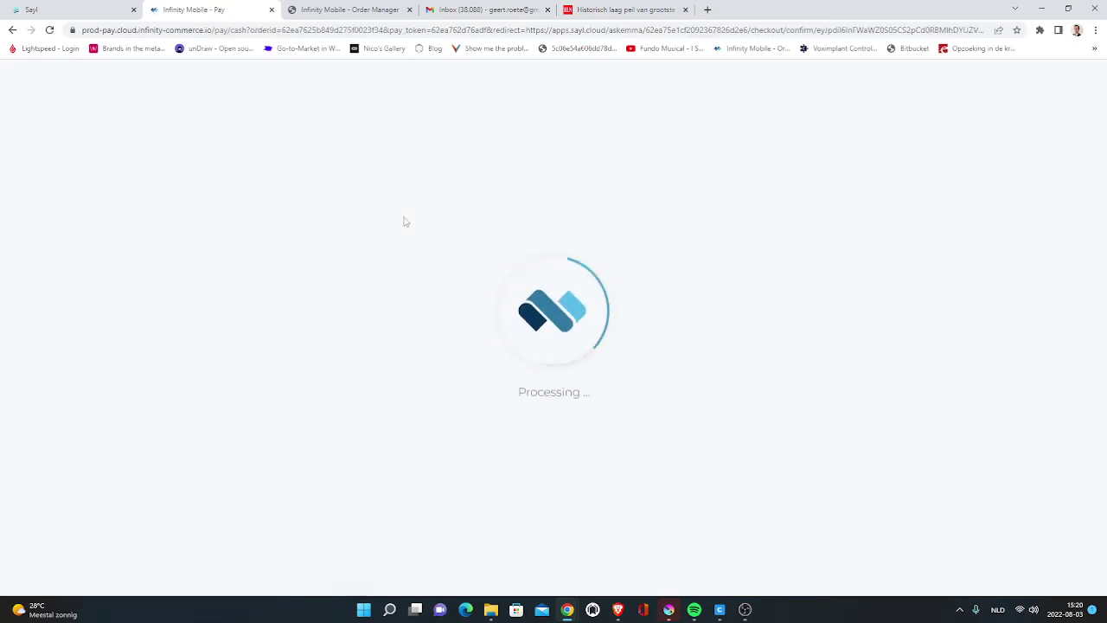
# - View the confirmed € 70,00 pay-at-counter order, return to the menu, and switch to admin
pyautogui.click(450, 9)
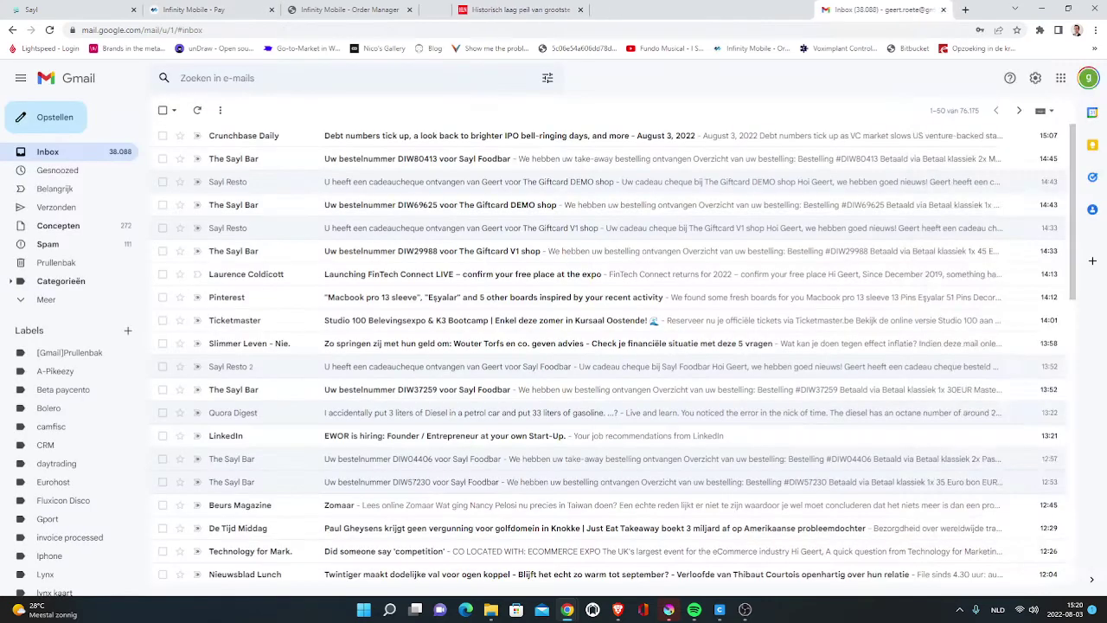
pyautogui.click(546, 10)
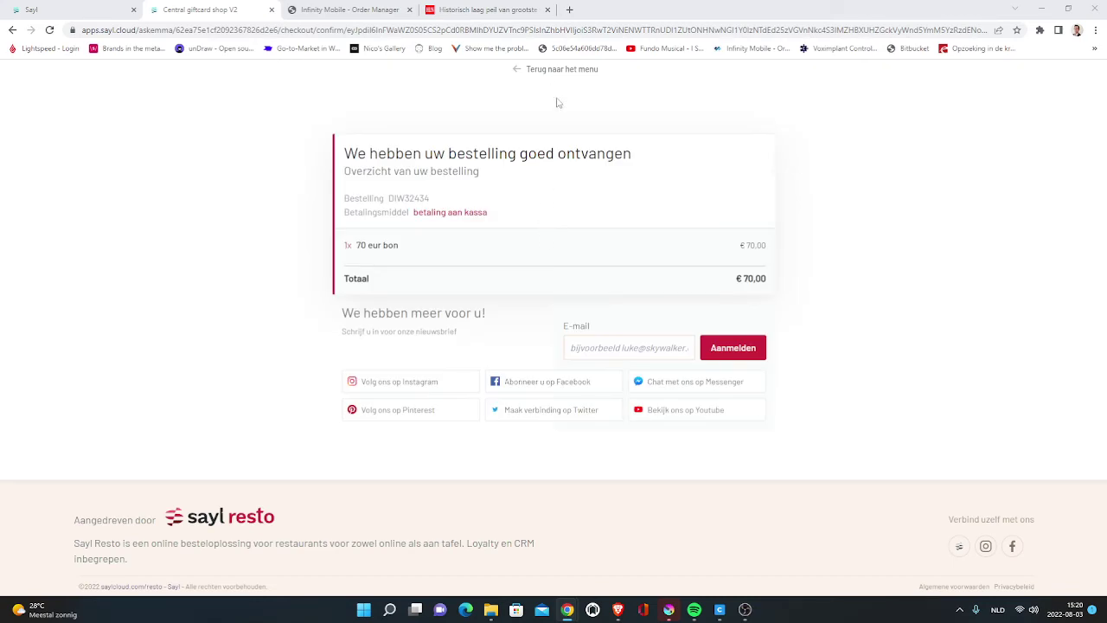
pyautogui.click(560, 73)
pyautogui.click(69, 9)
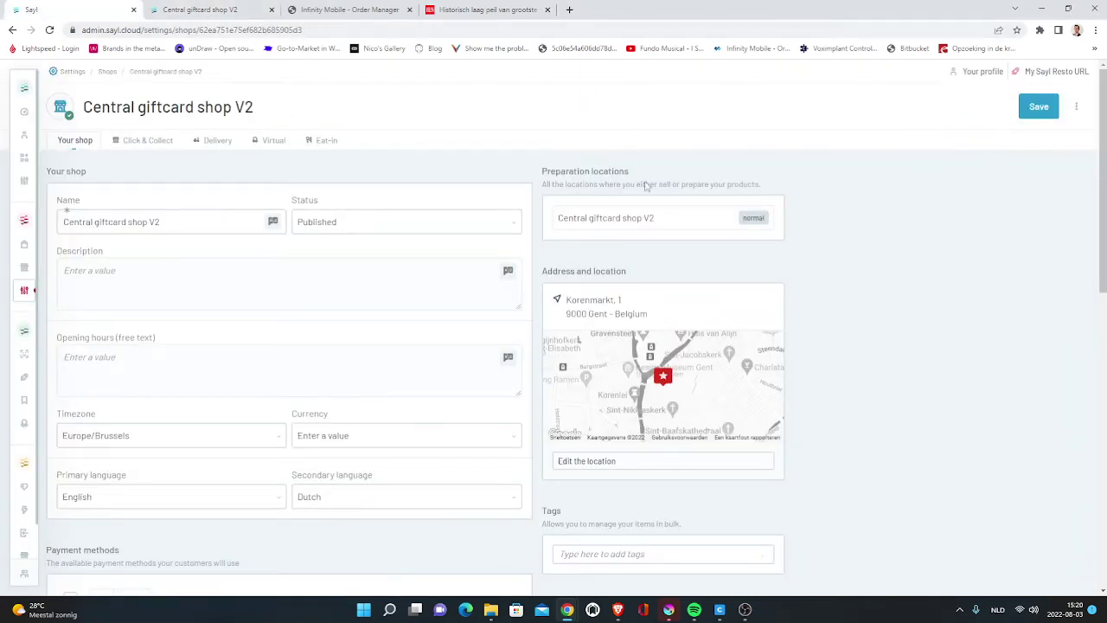
# - Open the Orders list and the details of the new € 70,00 giftcard order
pyautogui.moveTo(24, 275)
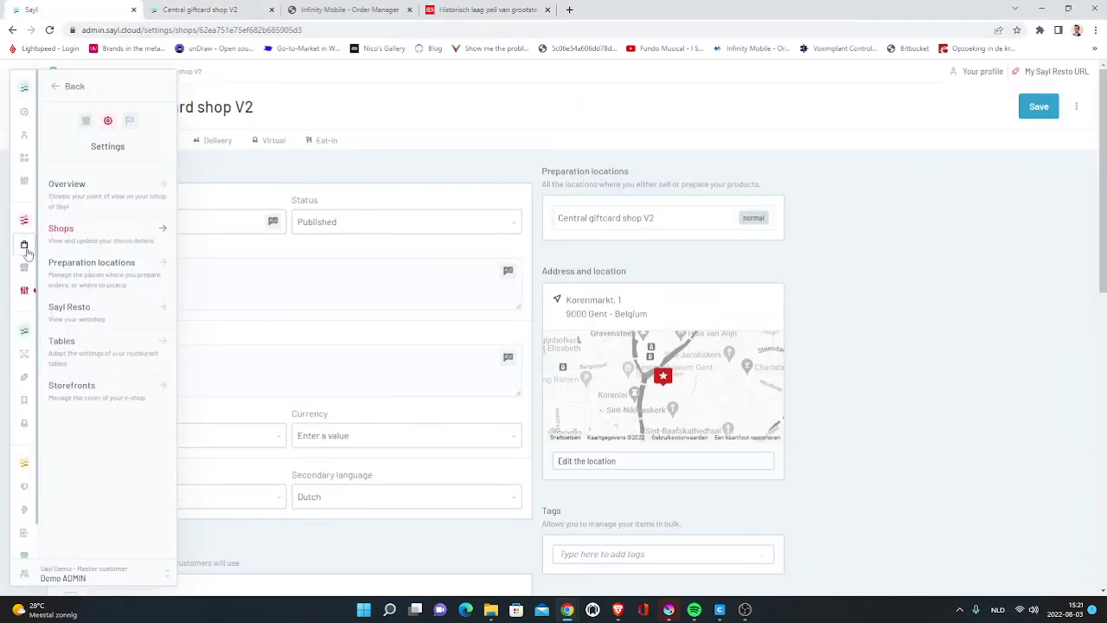
pyautogui.moveTo(24, 248)
pyautogui.click(86, 201)
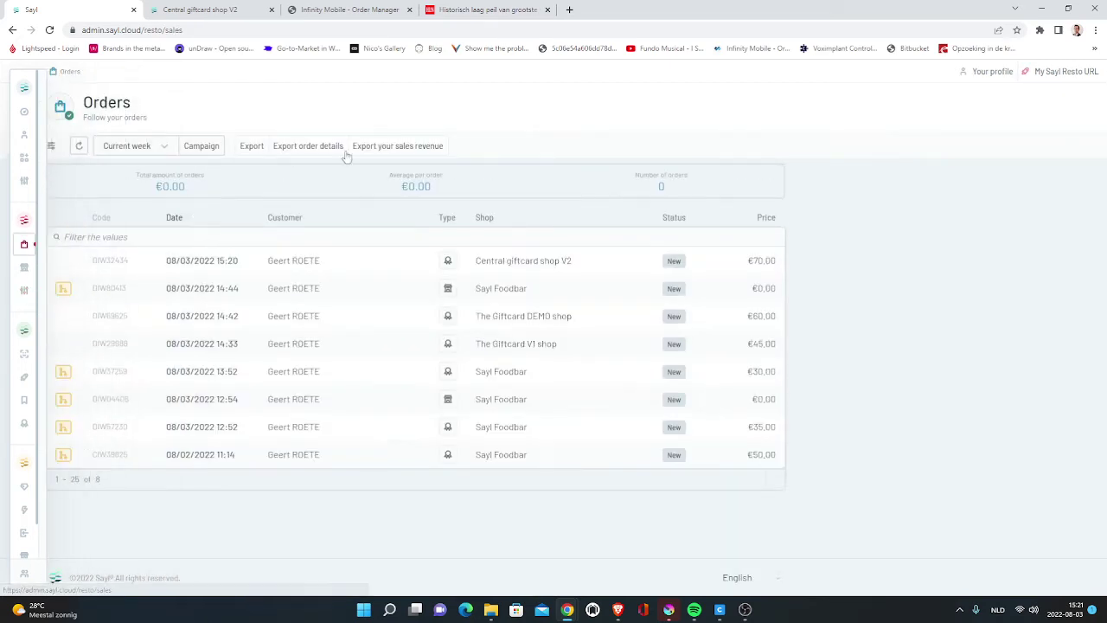
pyautogui.click(384, 266)
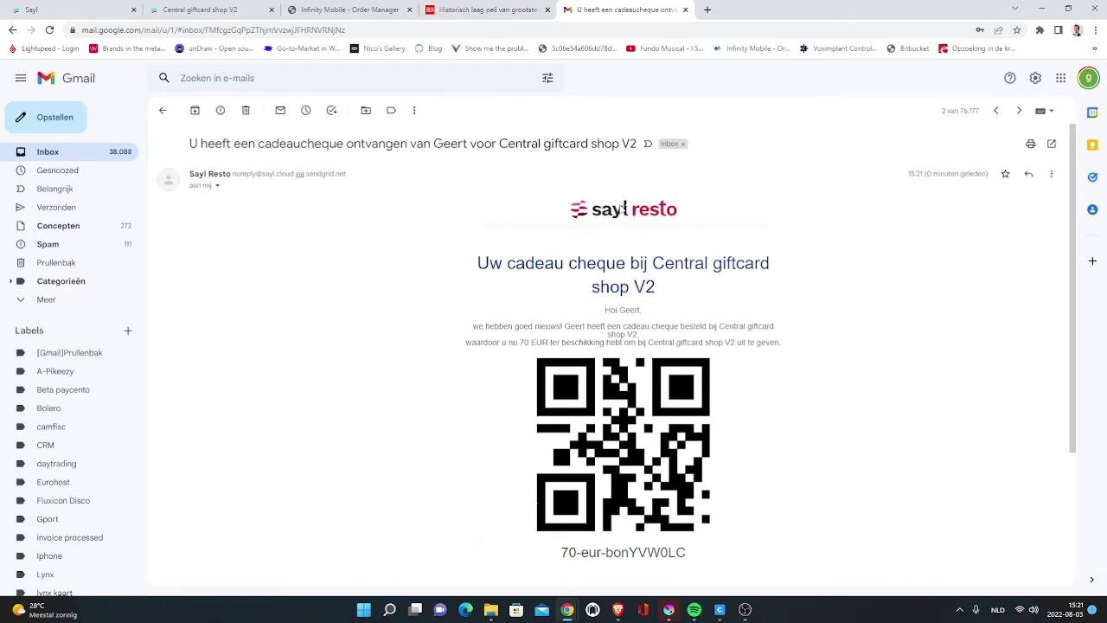
# - Select the 70 EUR voucher code under the QR code, then go to the Central giftcard shop V2 webshop
pyautogui.scroll(-3, 705, 294)
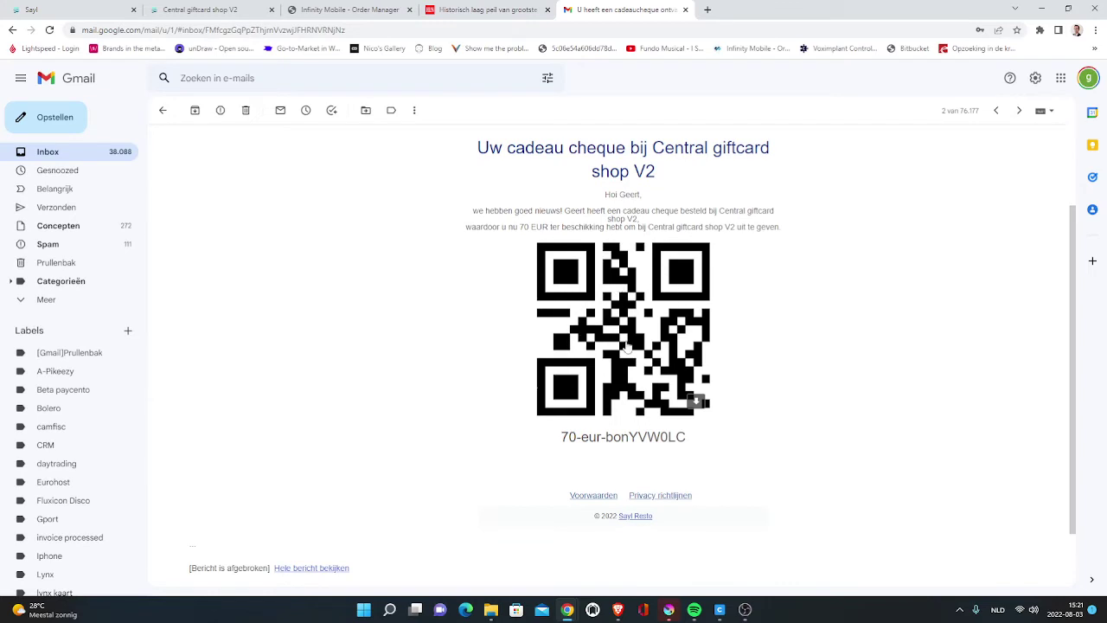
pyautogui.moveTo(684, 444); pyautogui.dragTo(540, 443)
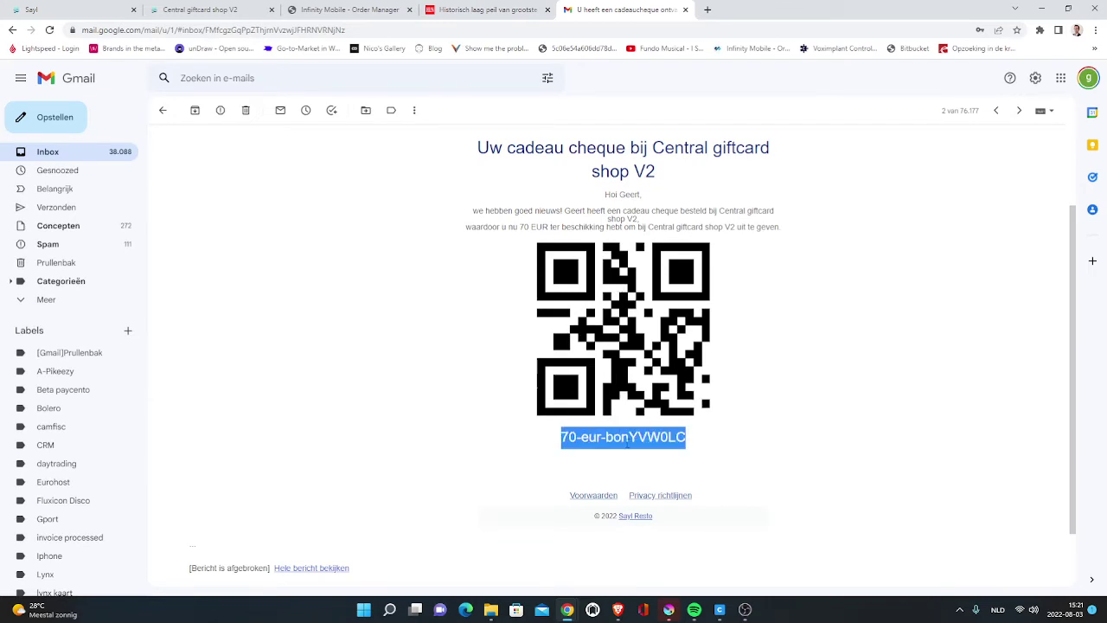
pyautogui.click(209, 7)
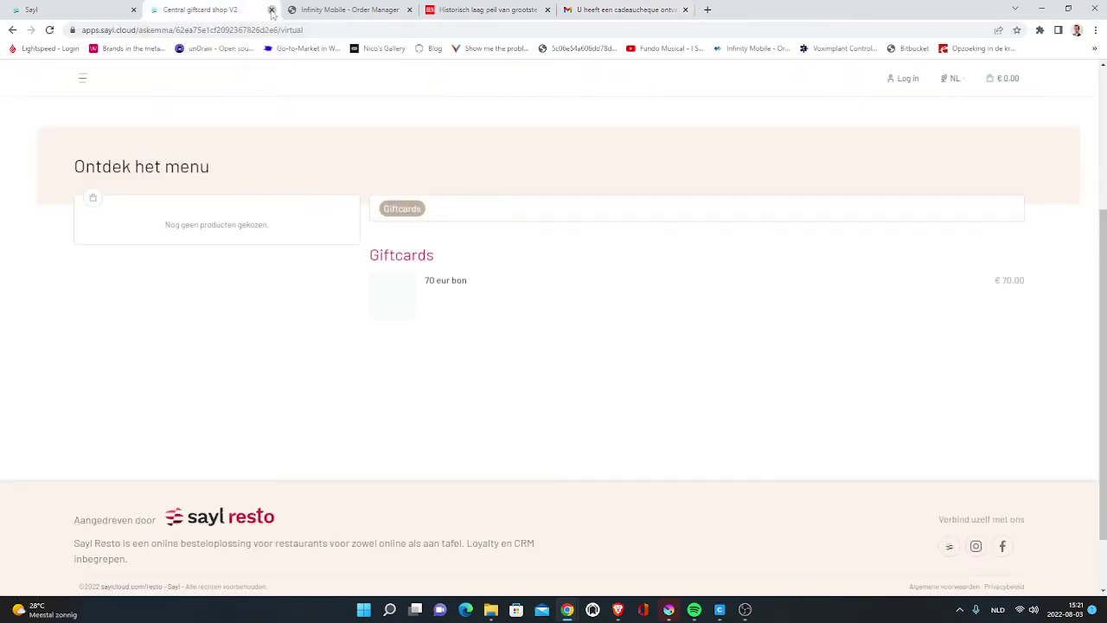
# - Close the giftcard webshop and order details, then switch the admin account to Sayl Demo Gent
pyautogui.click(272, 10)
pyautogui.click(470, 123)
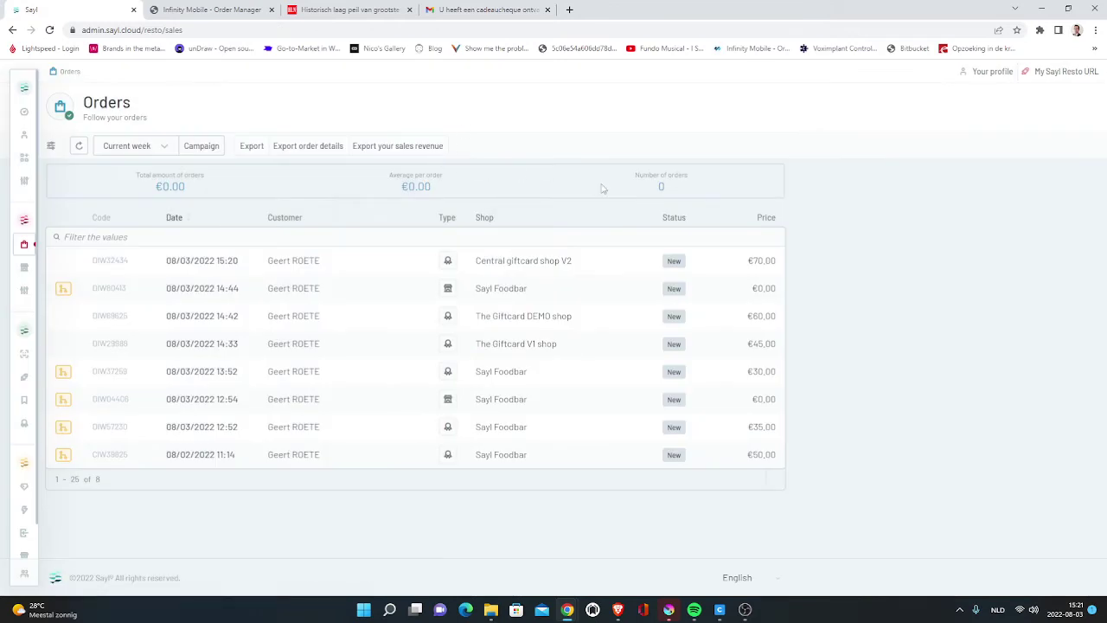
pyautogui.click(1068, 72)
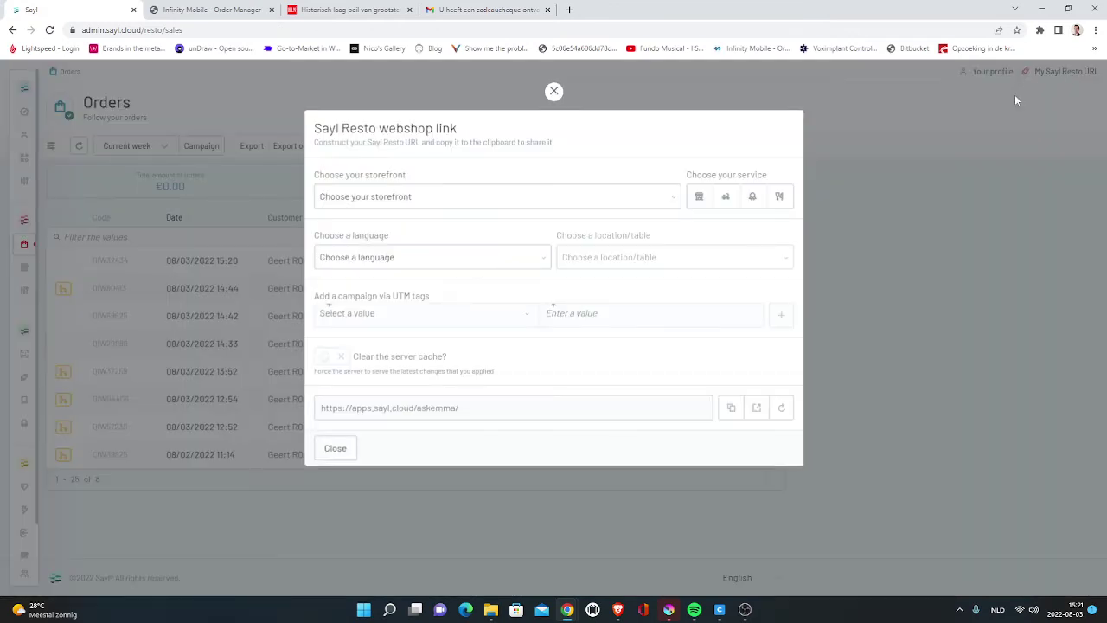
pyautogui.click(1014, 94)
pyautogui.moveTo(40, 572)
pyautogui.click(84, 569)
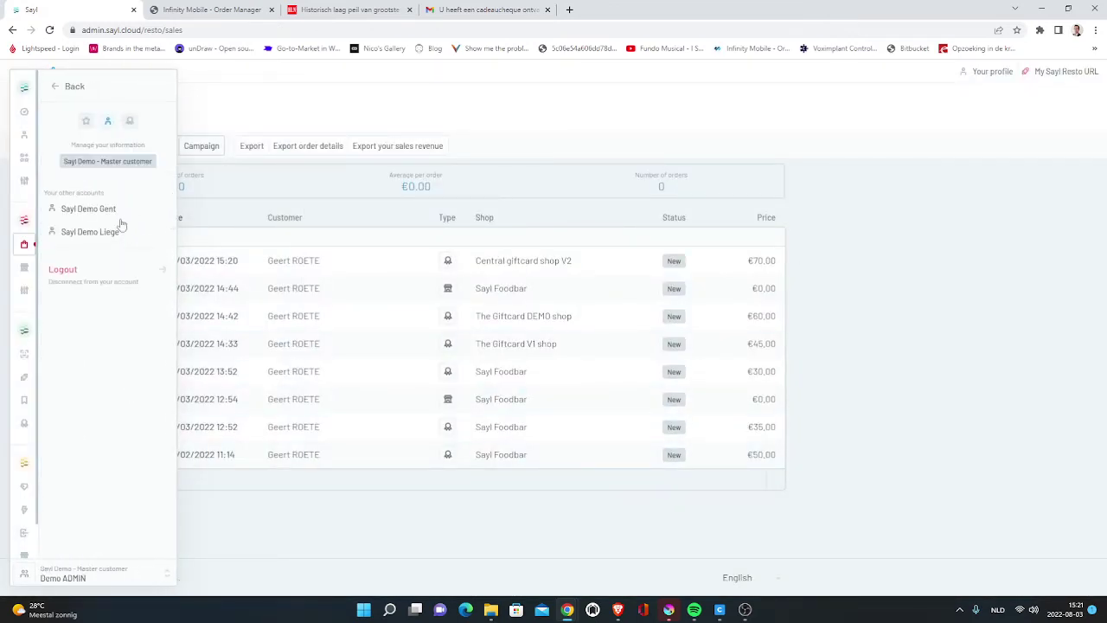
pyautogui.click(90, 211)
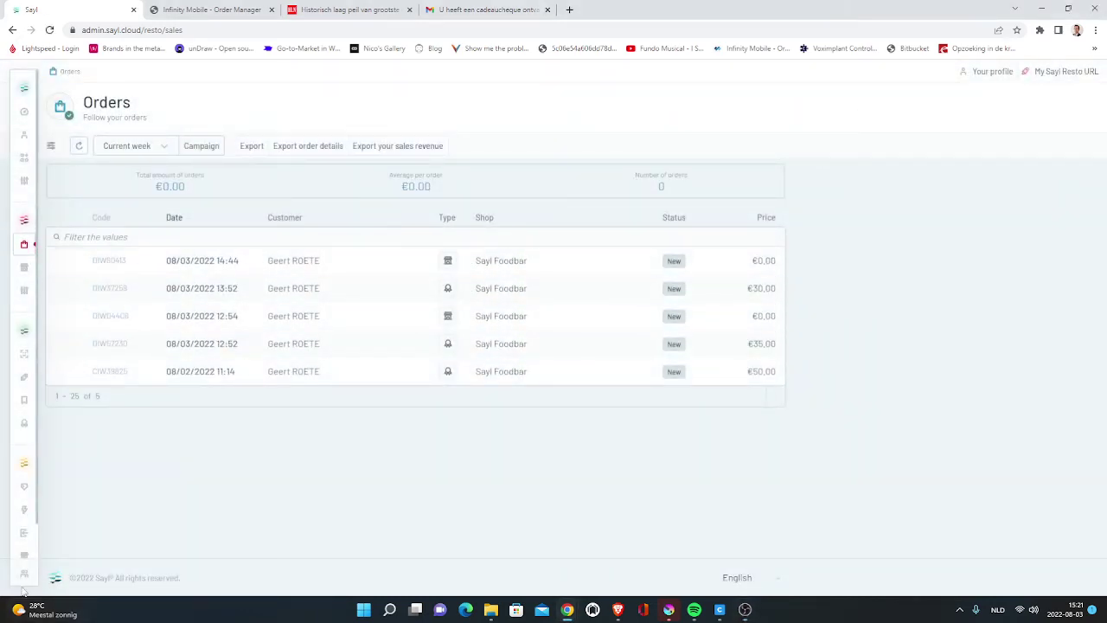
pyautogui.moveTo(71, 573)
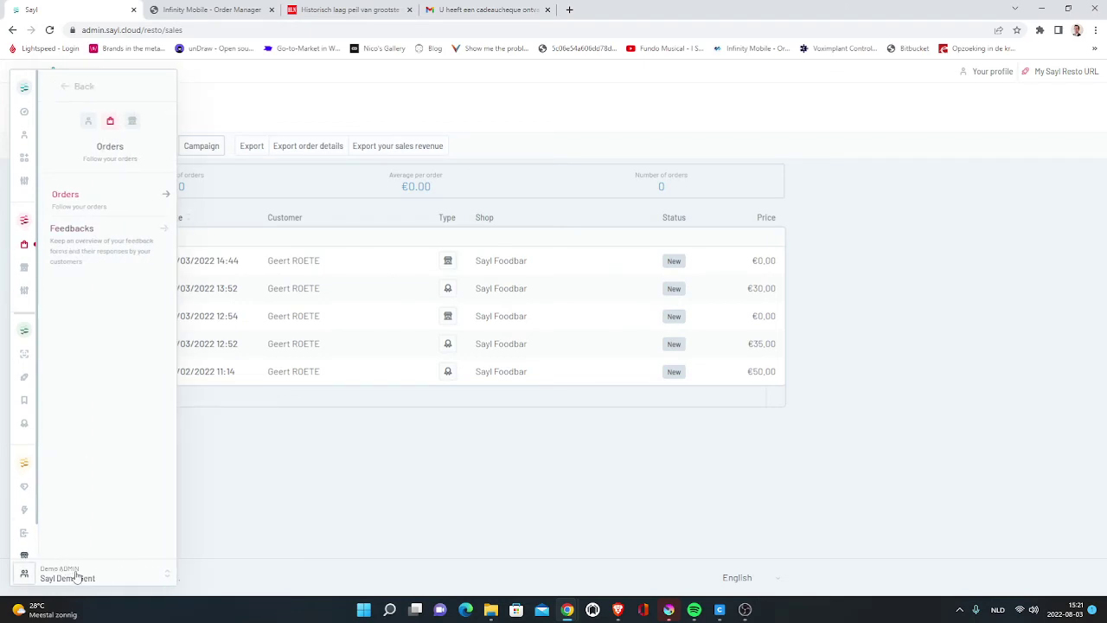
pyautogui.click(76, 577)
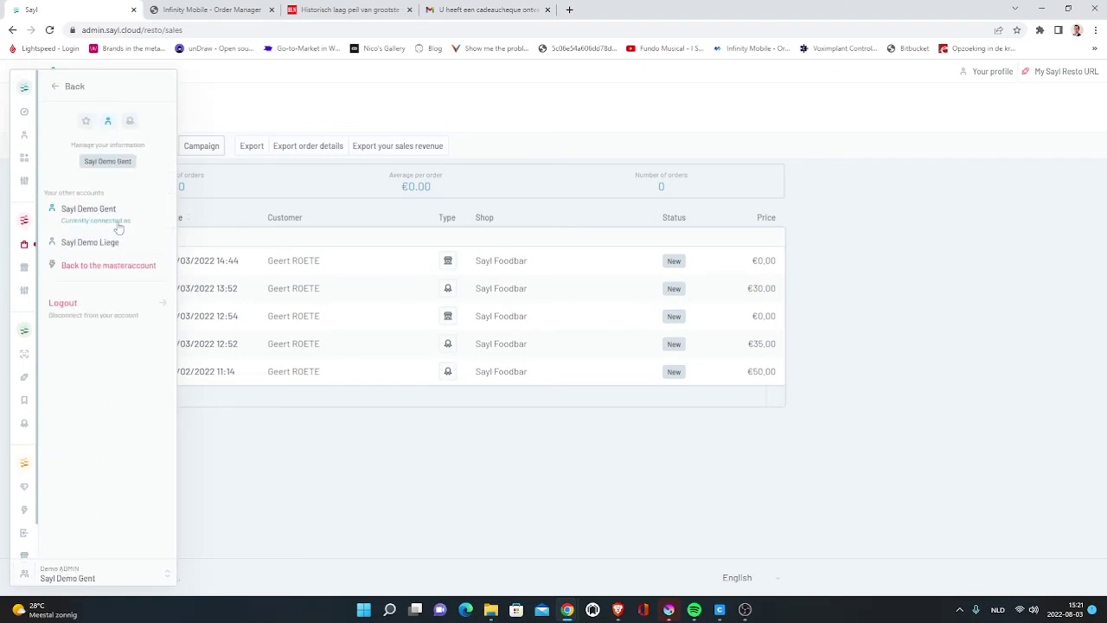
# - Build a Dutch pickup webshop link for Sayl Foodbar and open it in a new tab
pyautogui.click(1057, 71)
pyautogui.click(433, 204)
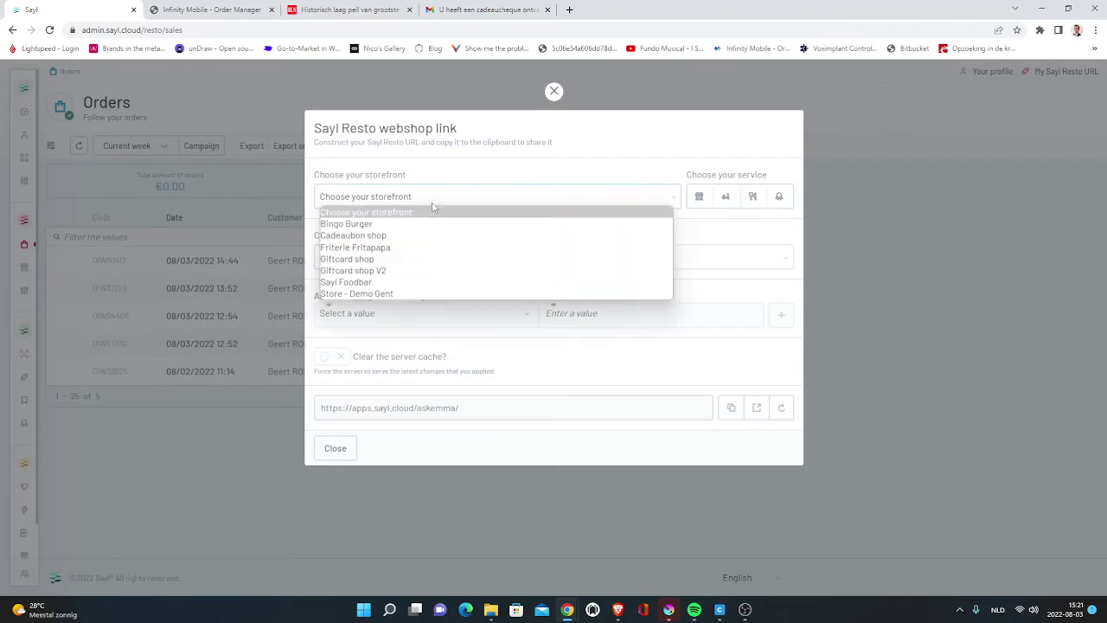
pyautogui.click(346, 282)
pyautogui.click(699, 204)
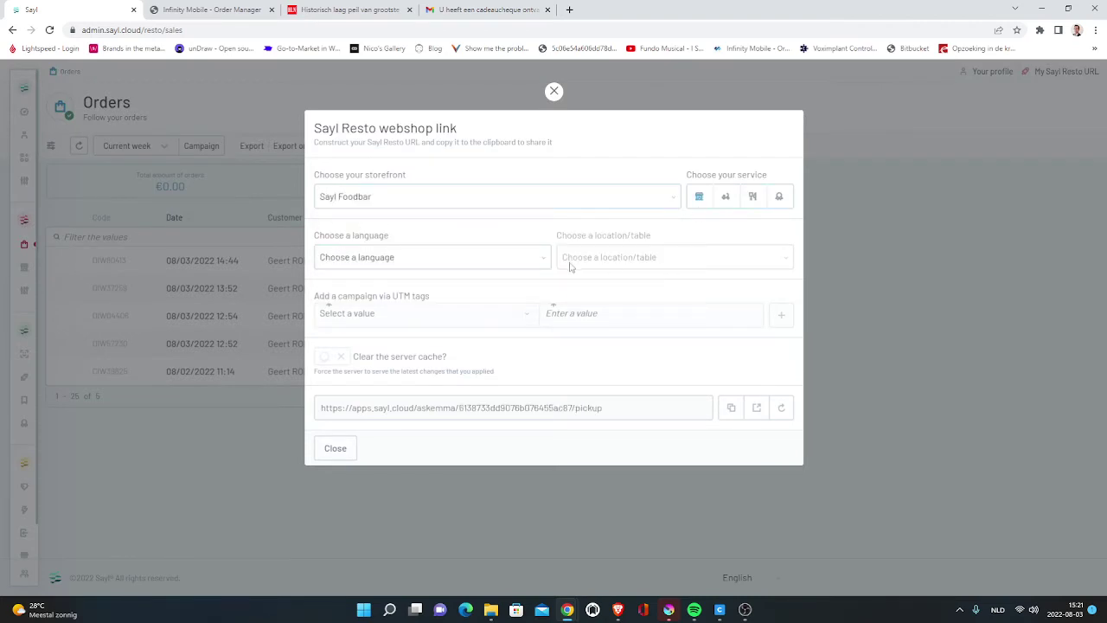
pyautogui.click(394, 264)
pyautogui.click(517, 297)
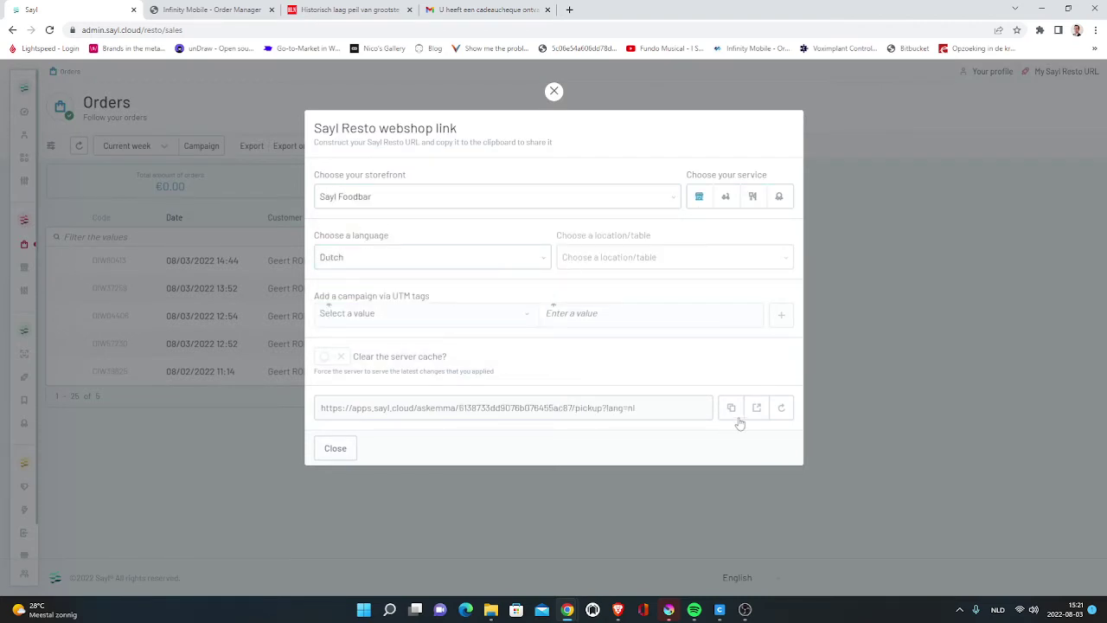
pyautogui.click(756, 409)
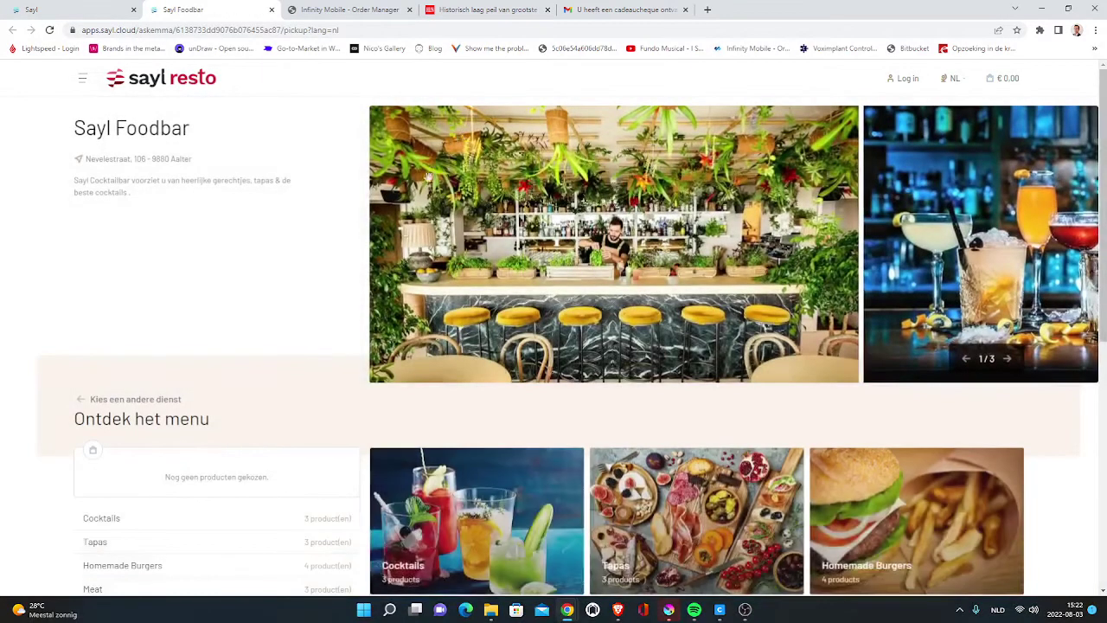
# - Add two Passionata cocktails from the Cocktails category and proceed to checkout
pyautogui.scroll(-3, 484, 346)
pyautogui.click(501, 346)
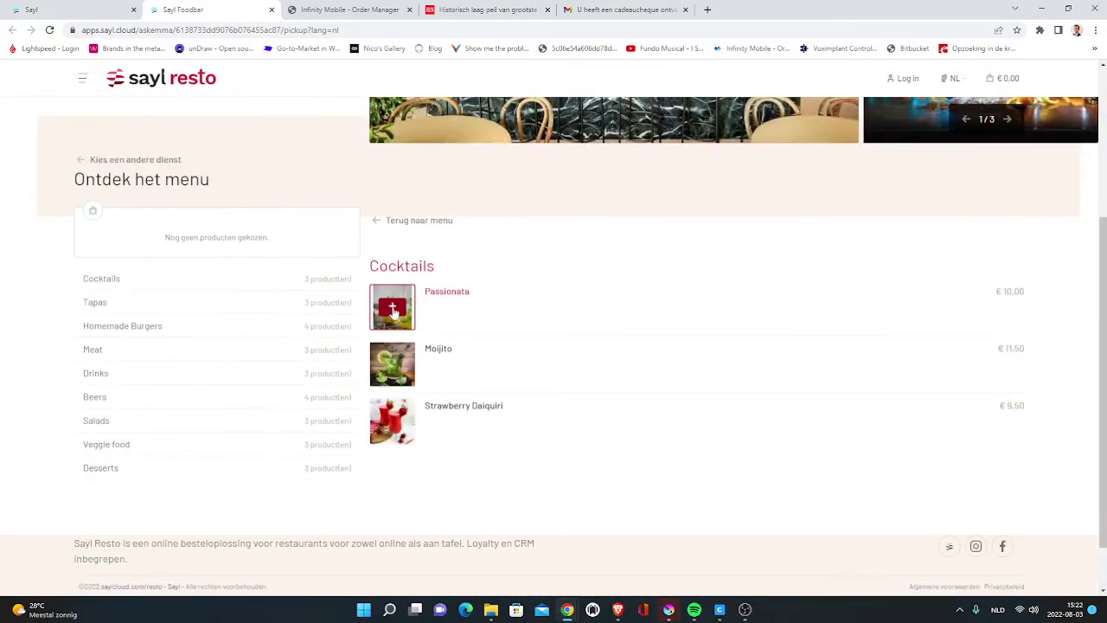
pyautogui.click(390, 309)
pyautogui.click(390, 309)
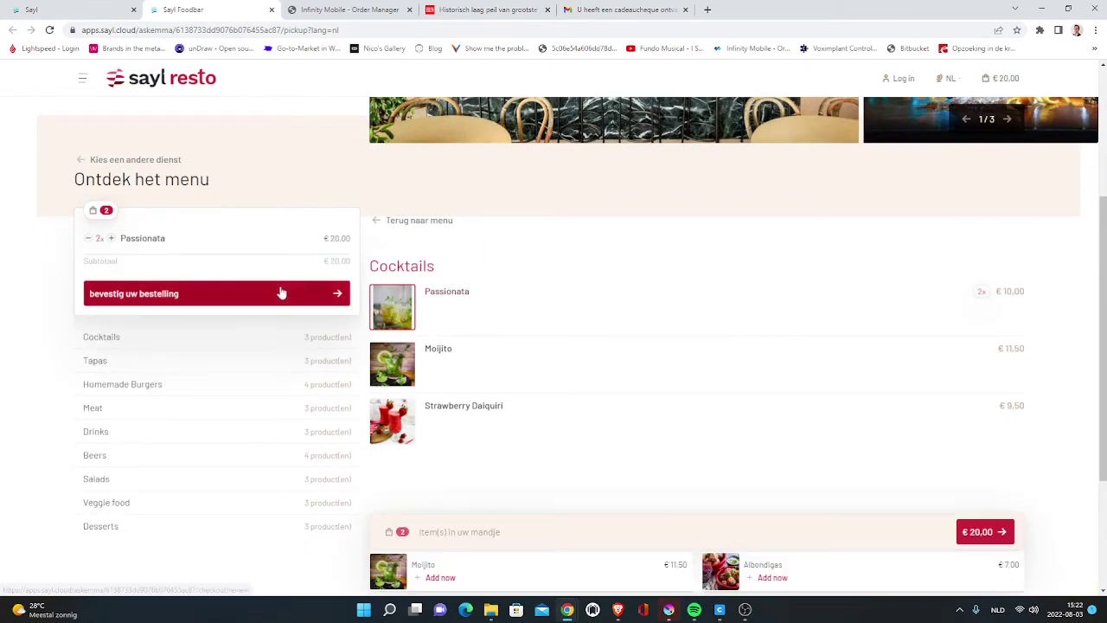
pyautogui.click(280, 291)
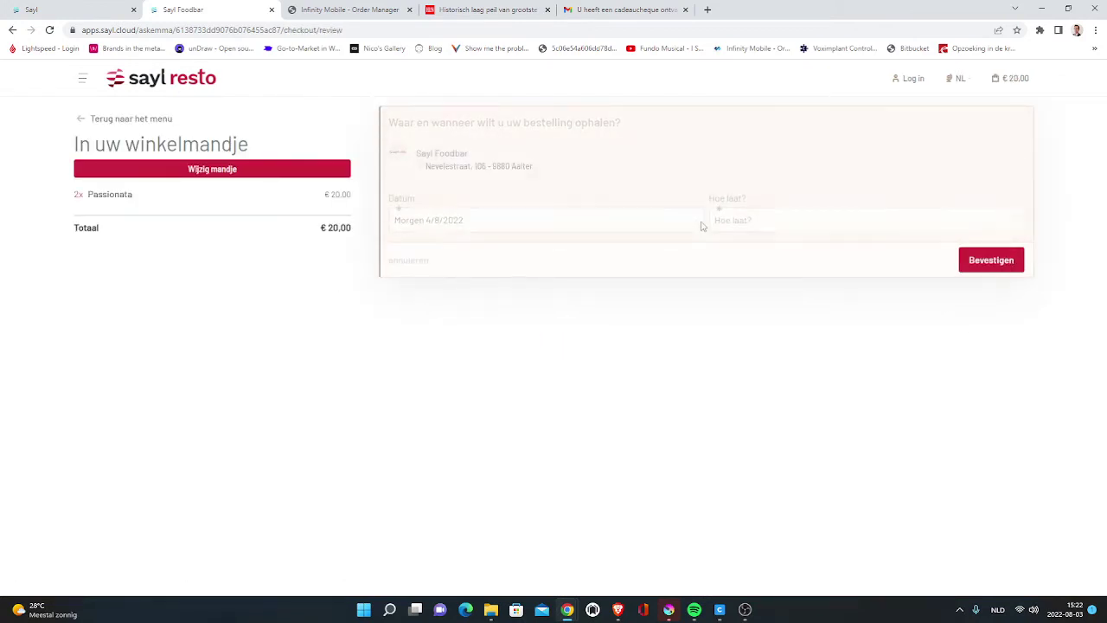
# - Set pickup for 4/8/2022 at 11:00, then autofill and confirm the contact details and phone number
pyautogui.click(751, 221)
pyautogui.click(768, 387)
pyautogui.click(1009, 262)
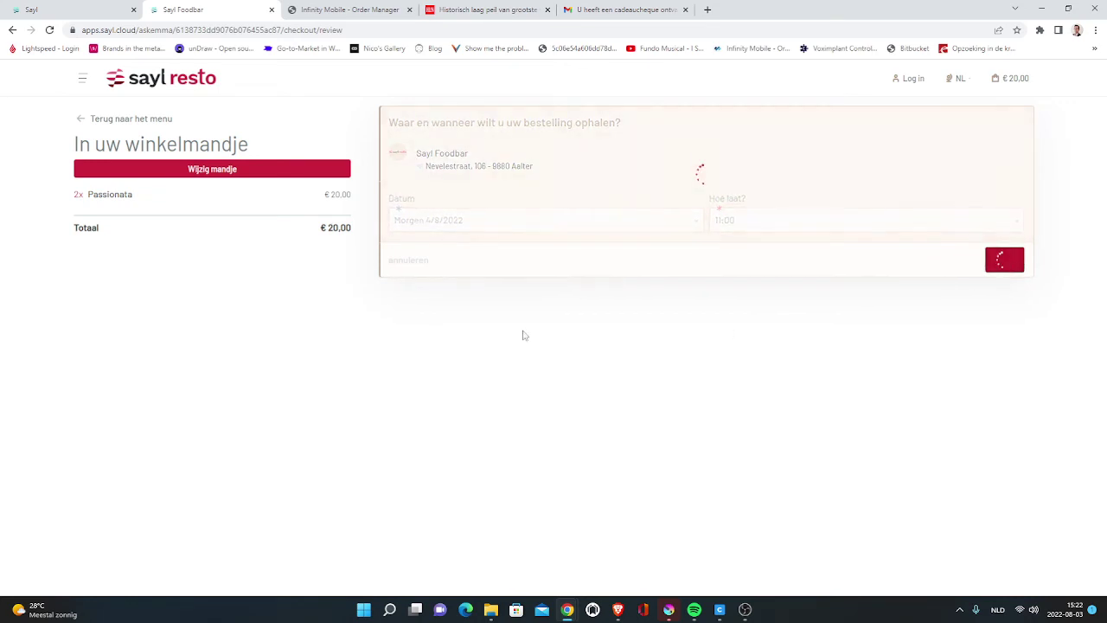
pyautogui.click(494, 407)
pyautogui.click(497, 437)
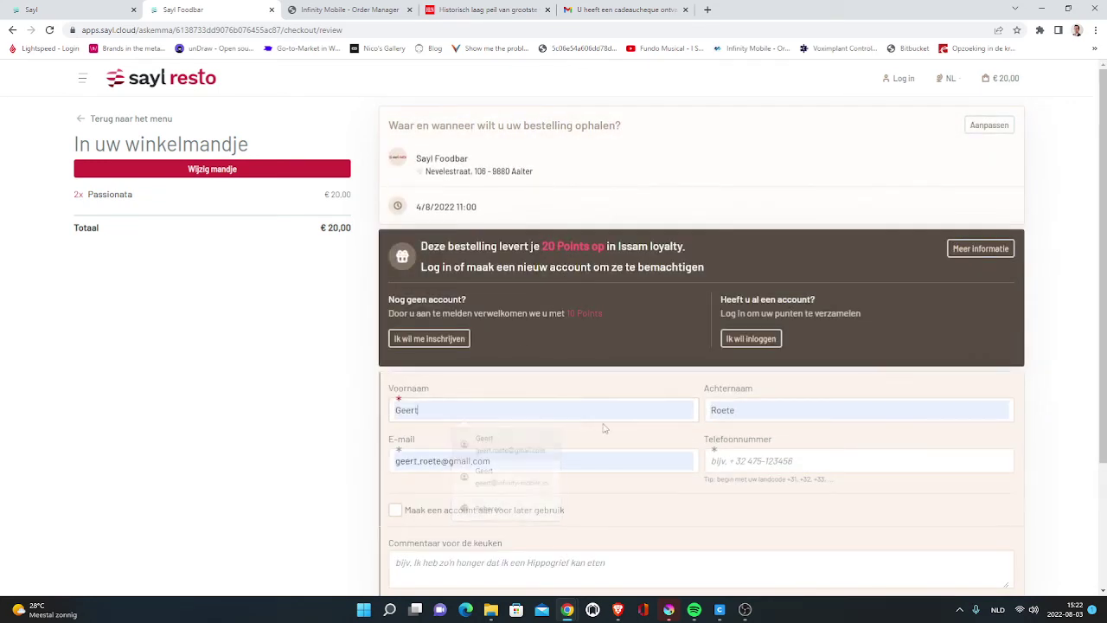
pyautogui.click(809, 461)
pyautogui.click(796, 329)
pyautogui.scroll(-2, 778, 389)
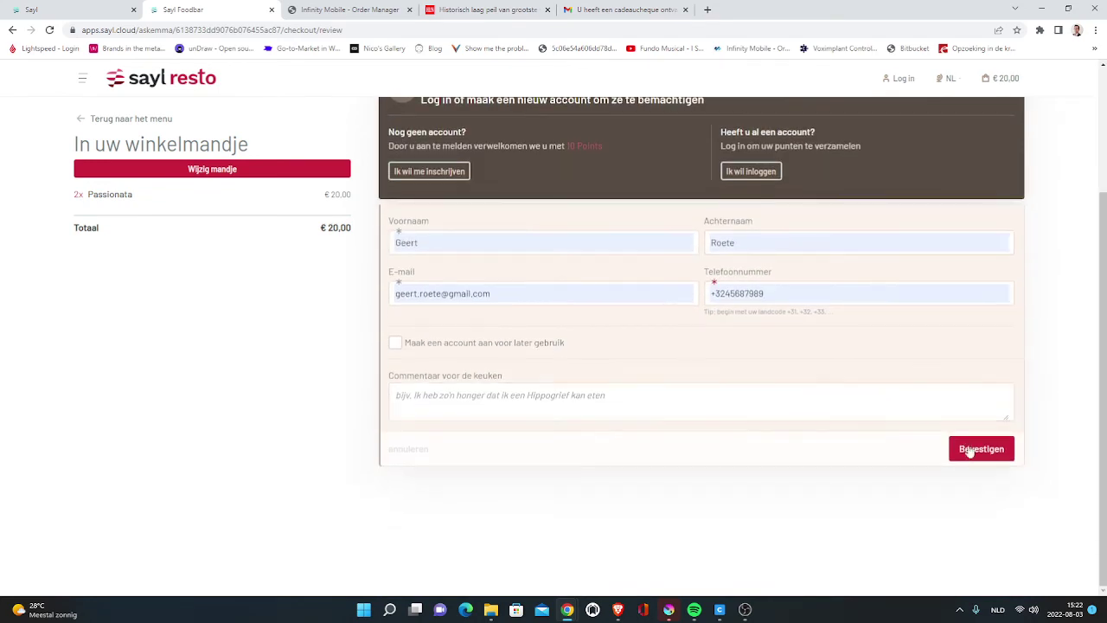
pyautogui.click(995, 448)
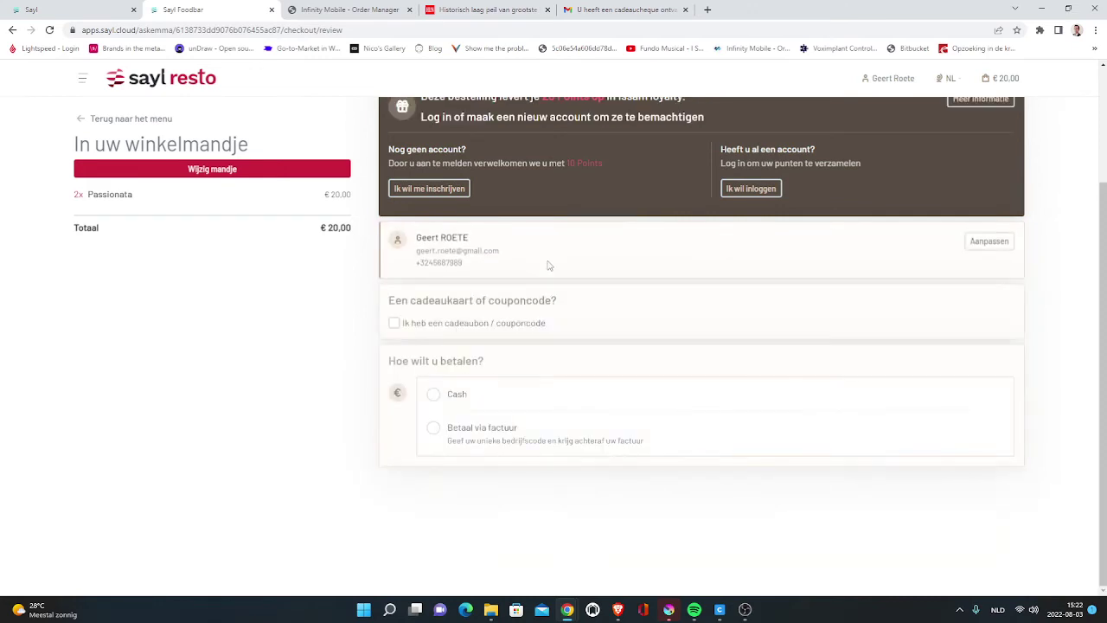
# - Choose to pay with a gift card and copy the voucher code from the gift-cheque email
pyautogui.doubleClick(421, 298)
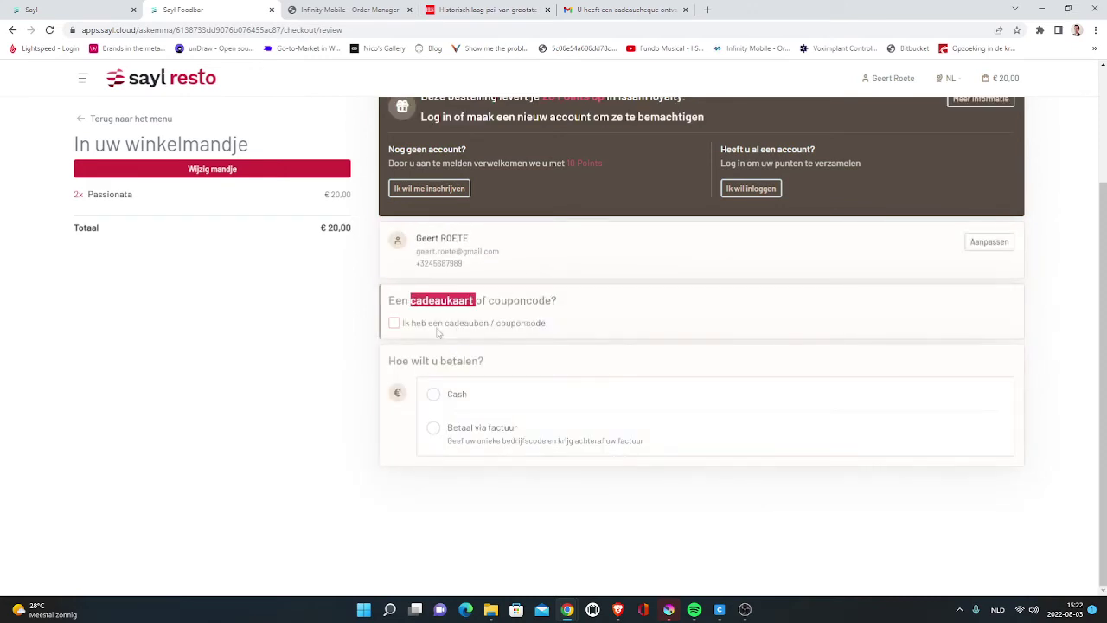
pyautogui.click(394, 323)
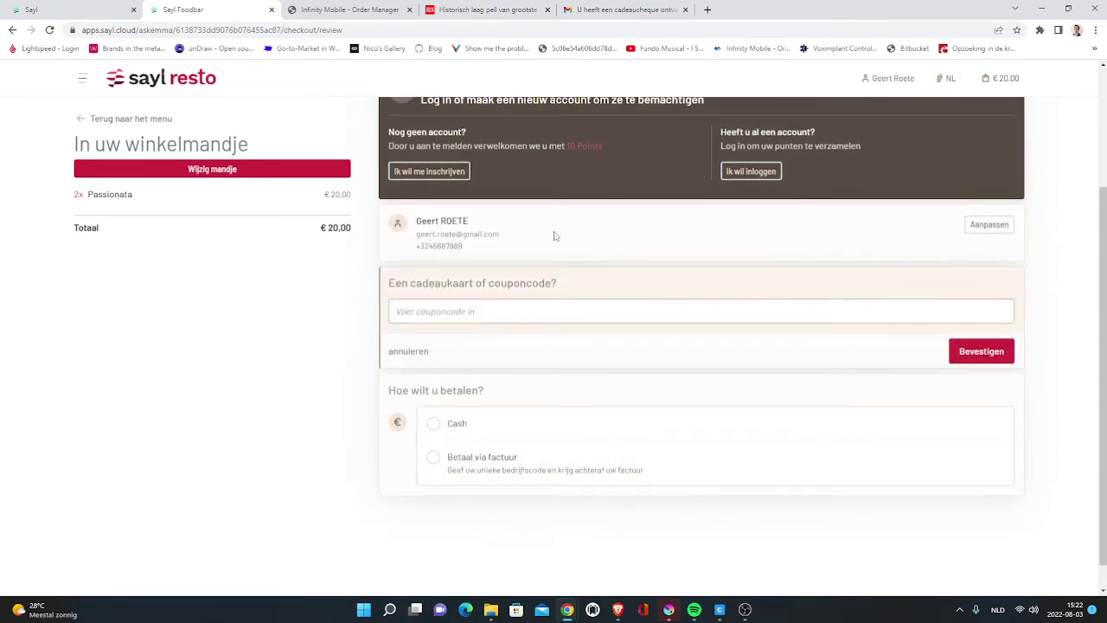
pyautogui.click(614, 11)
pyautogui.moveTo(697, 440); pyautogui.dragTo(538, 446)
pyautogui.hotkey('ctrl', 'c')
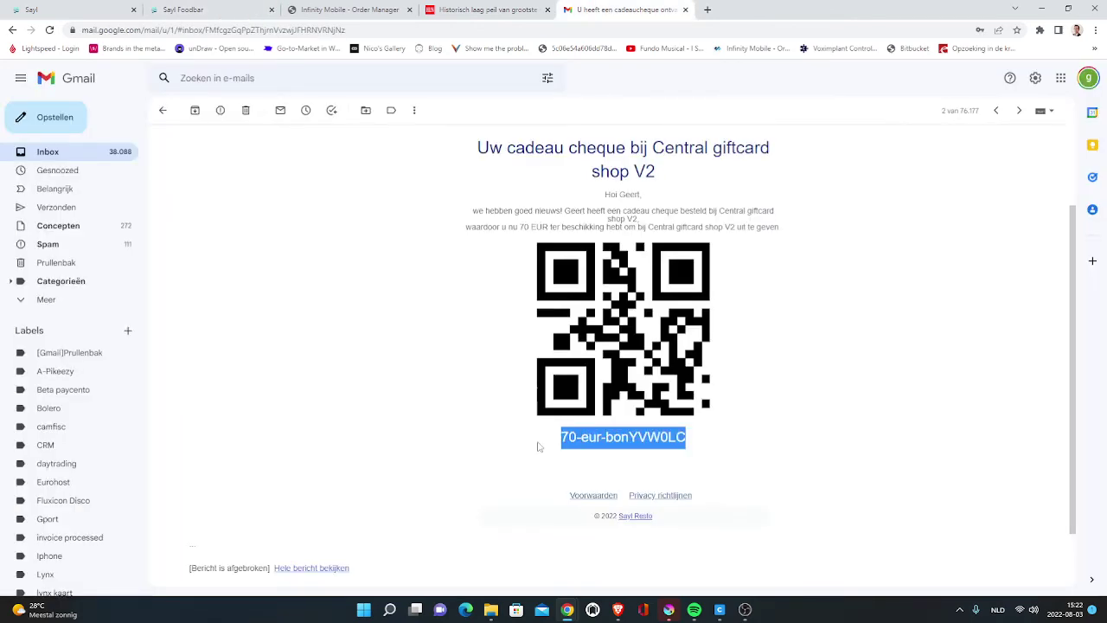
pyautogui.click(181, 10)
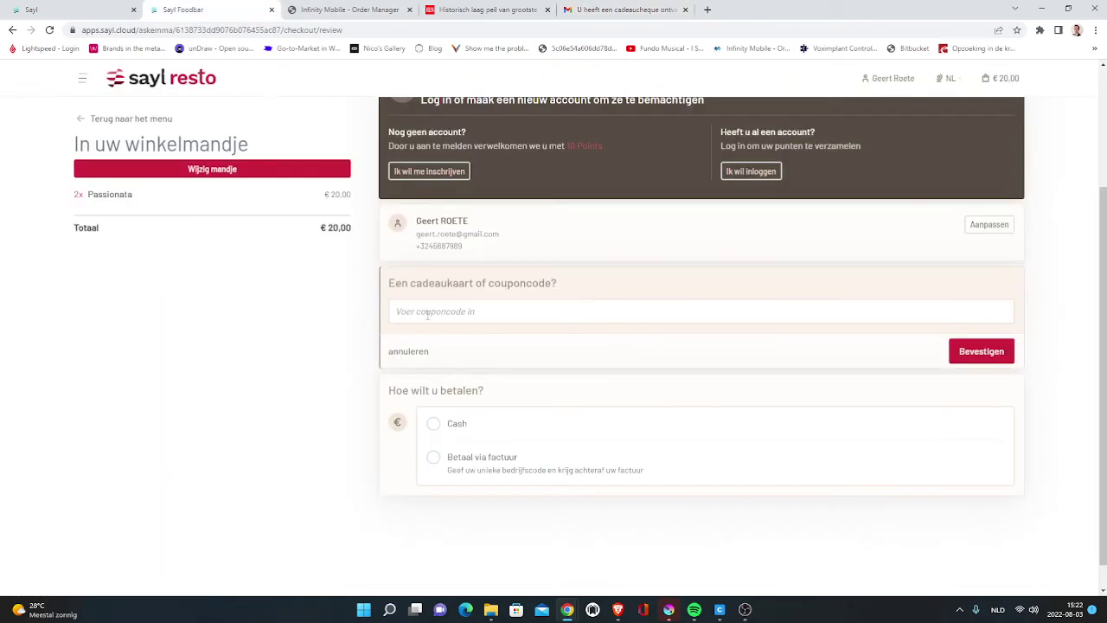
# - Apply the 70 eur bon code for €20 off, choose Free order, accept the terms and place the order
pyautogui.click(427, 314)
pyautogui.hotkey('ctrl', 'v')
pyautogui.click(979, 351)
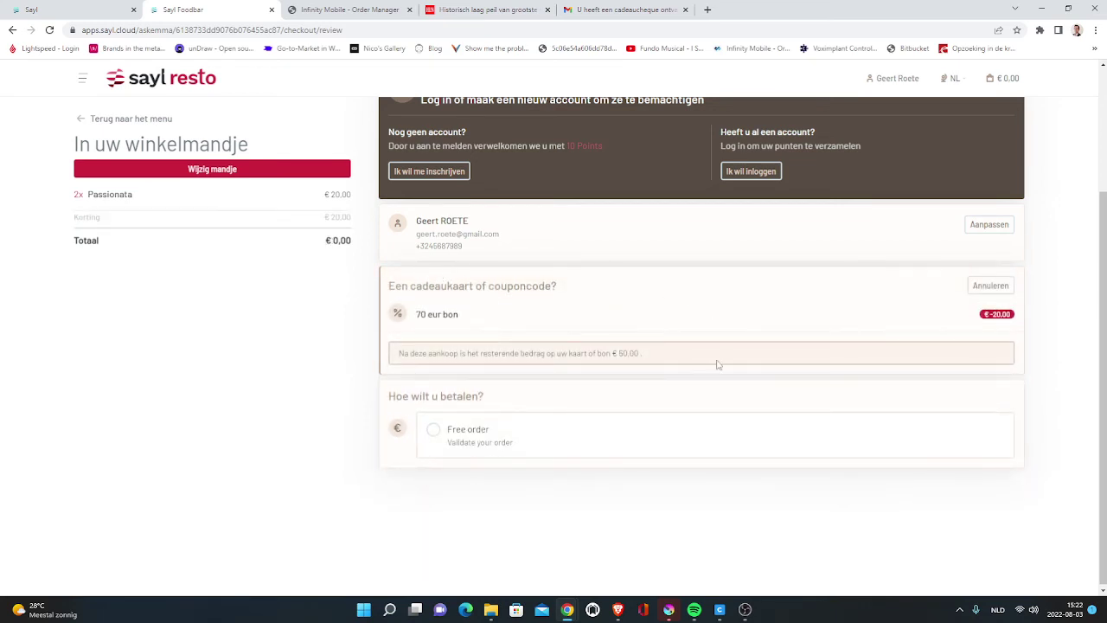
pyautogui.click(446, 432)
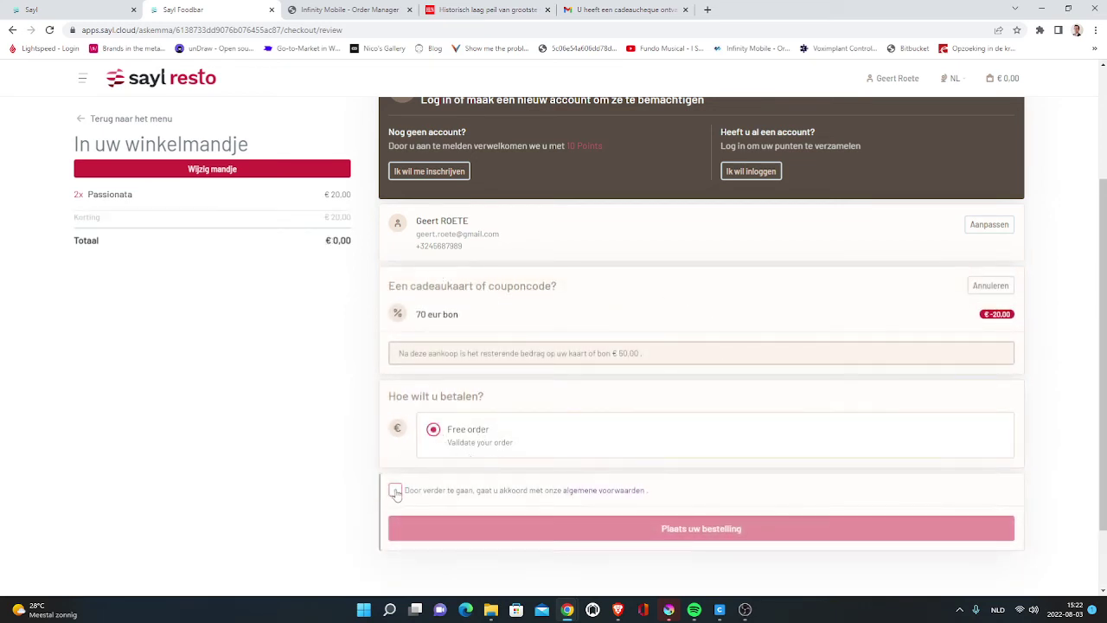
pyautogui.click(395, 491)
pyautogui.click(734, 529)
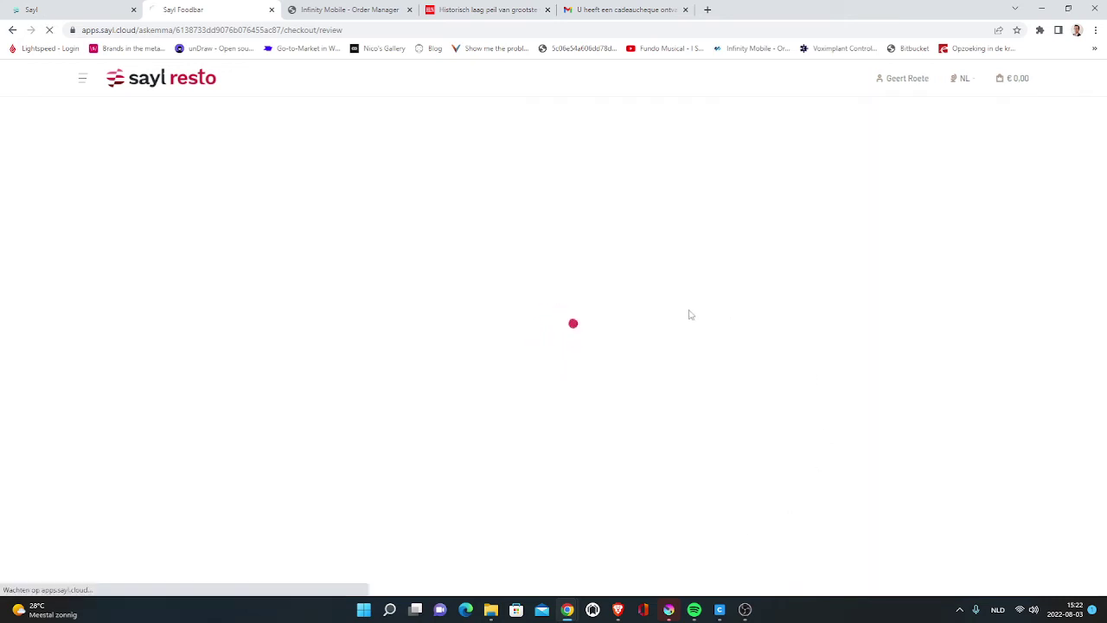
pyautogui.click(620, 9)
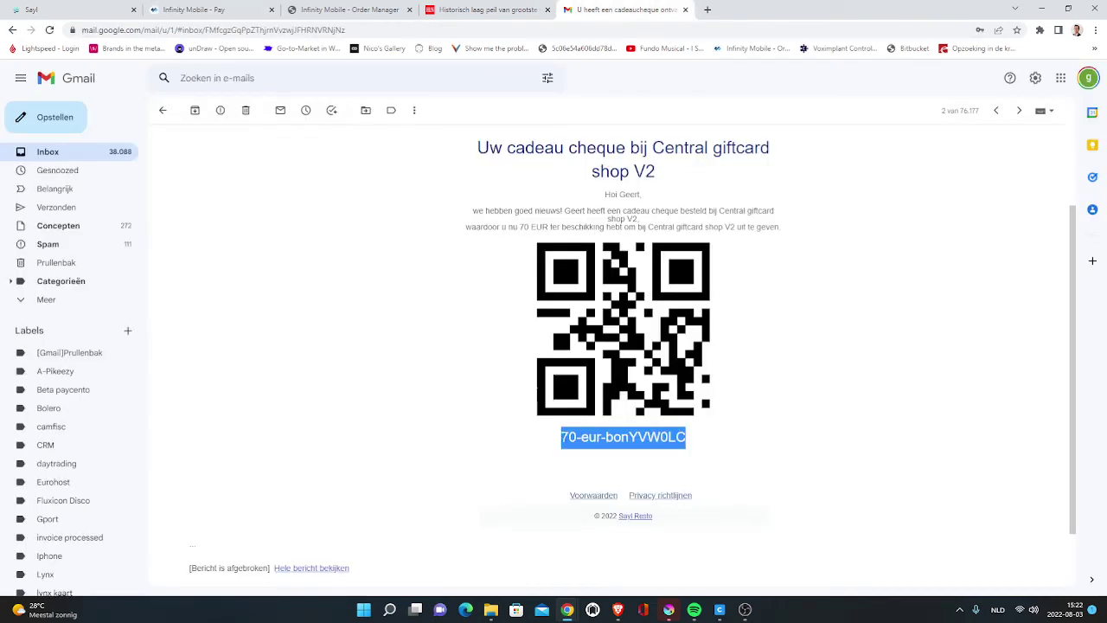
pyautogui.moveTo(561, 437)
pyautogui.mouseDown()
pyautogui.moveTo(678, 439)
pyautogui.moveTo(570, 439)
pyautogui.mouseUp()
pyautogui.click(571, 436)
pyautogui.click(584, 429)
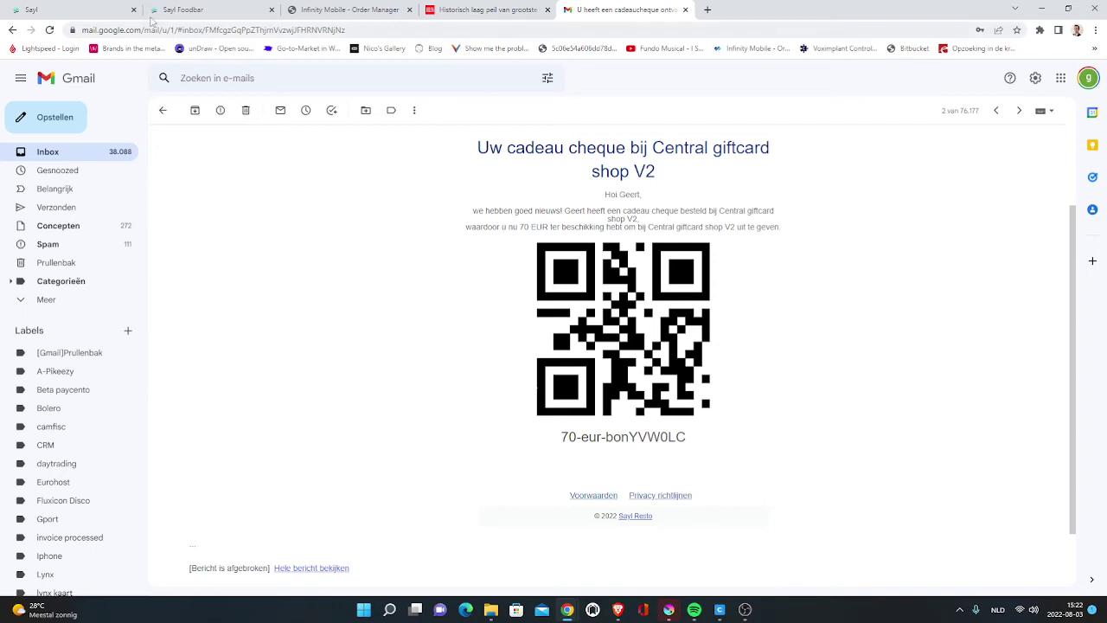
# - In Sayl admin, close the webshop link dialog and go to Commerce > Vouchers
pyautogui.click(85, 8)
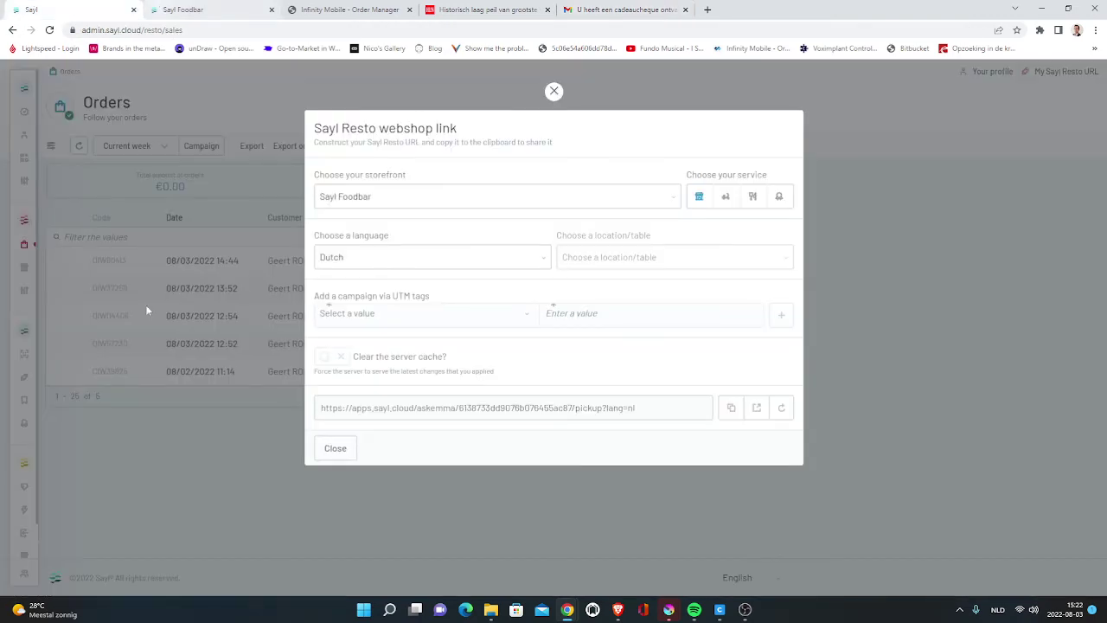
pyautogui.click(147, 310)
pyautogui.click(31, 246)
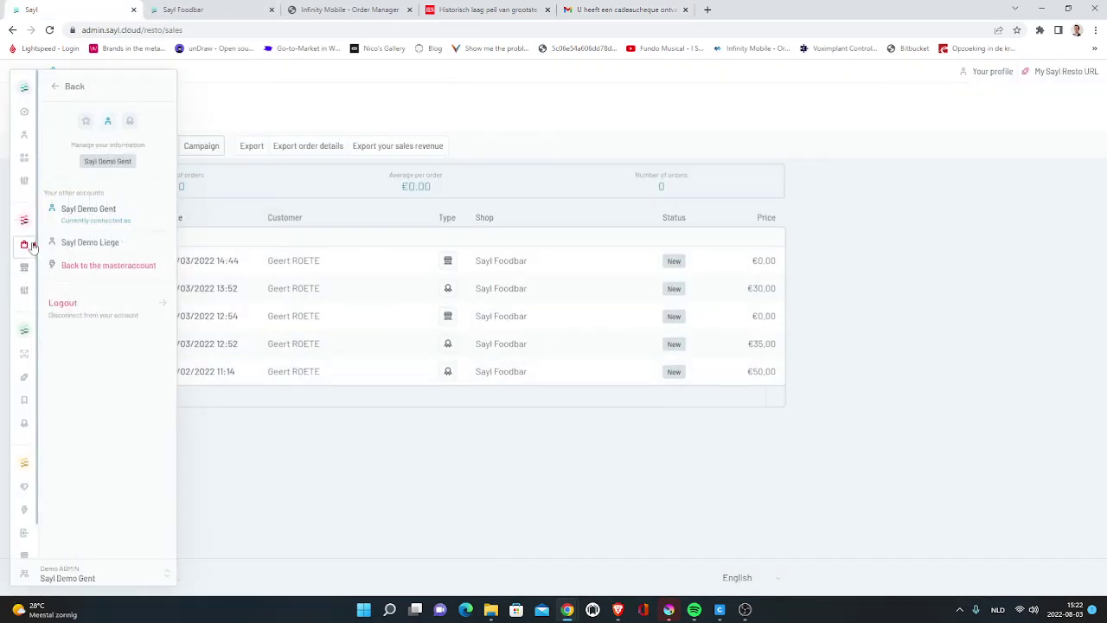
pyautogui.click(29, 272)
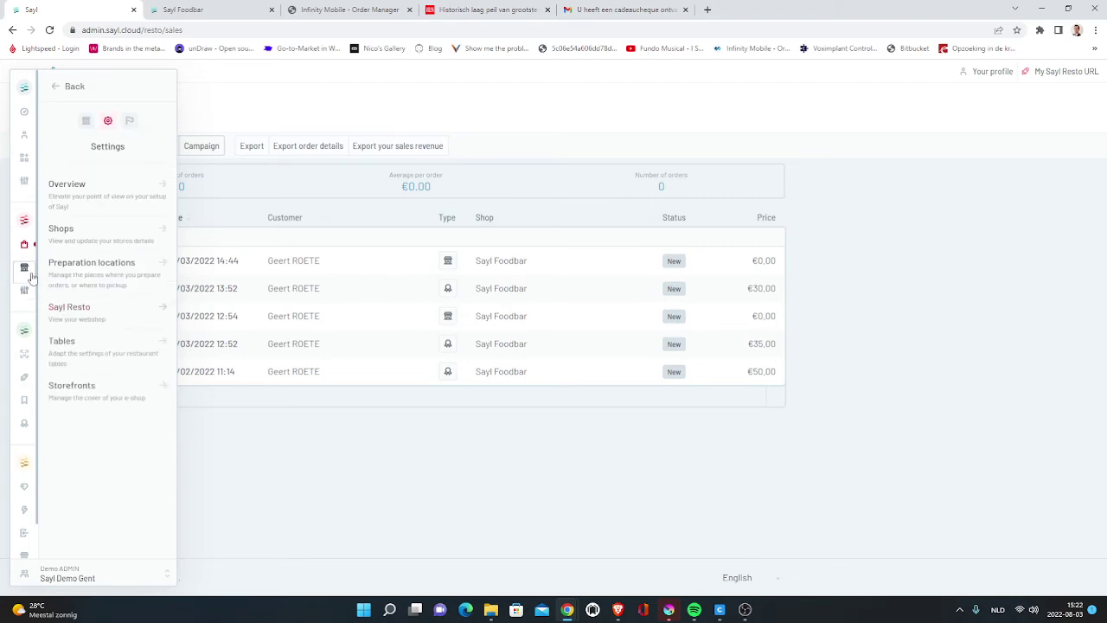
pyautogui.click(24, 243)
pyautogui.click(67, 331)
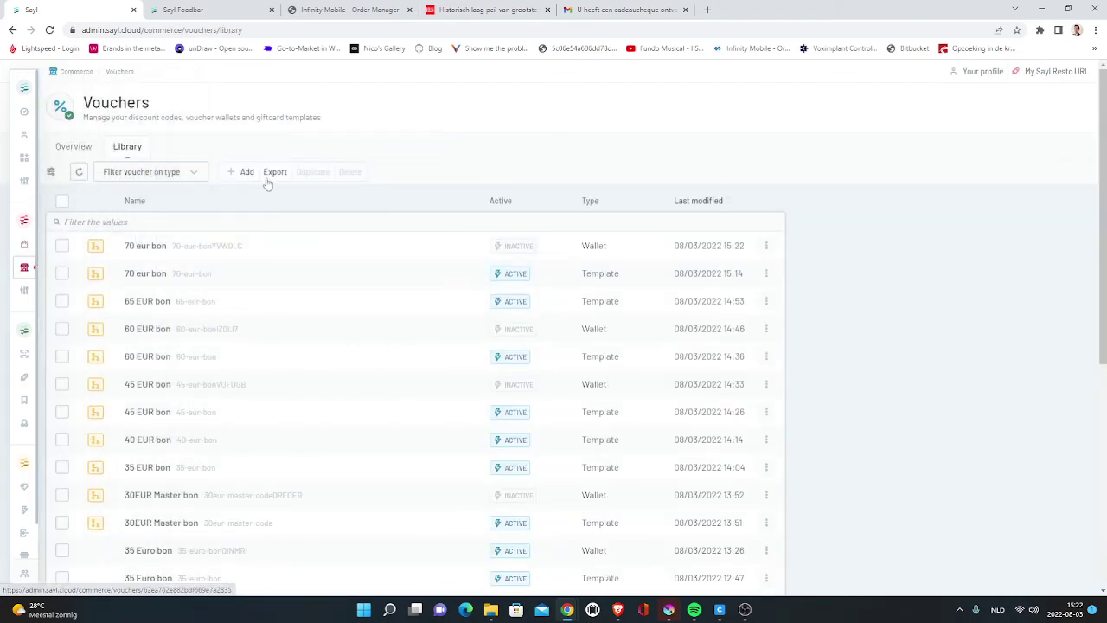
# - Open the 70 eur bon template and compare its voucher code with the code in the gift-cheque email
pyautogui.click(152, 275)
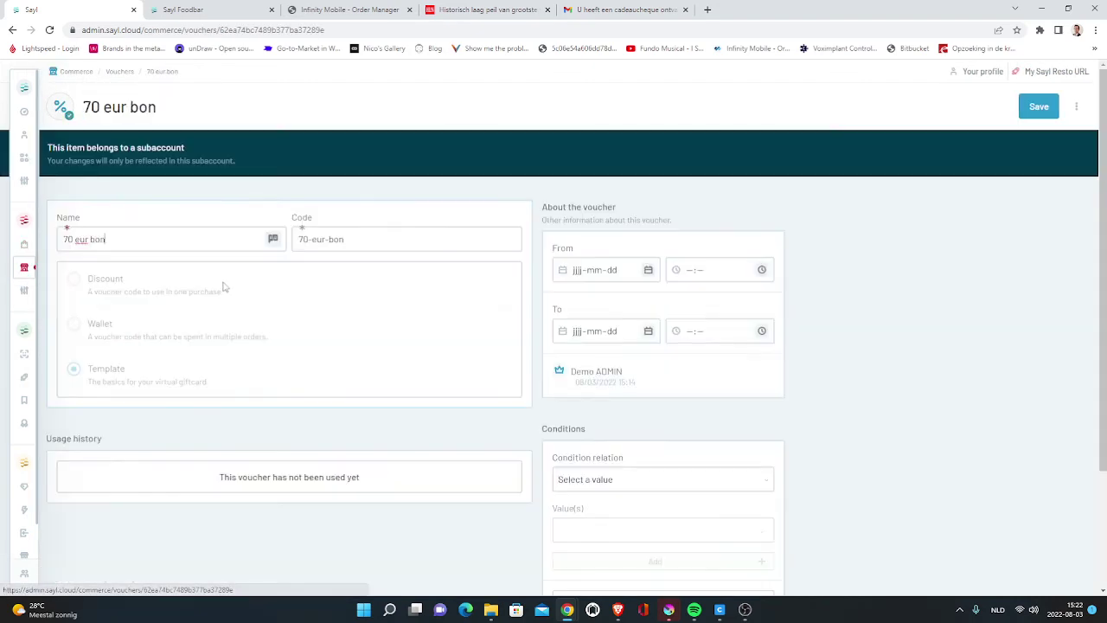
pyautogui.moveTo(354, 239); pyautogui.dragTo(297, 239)
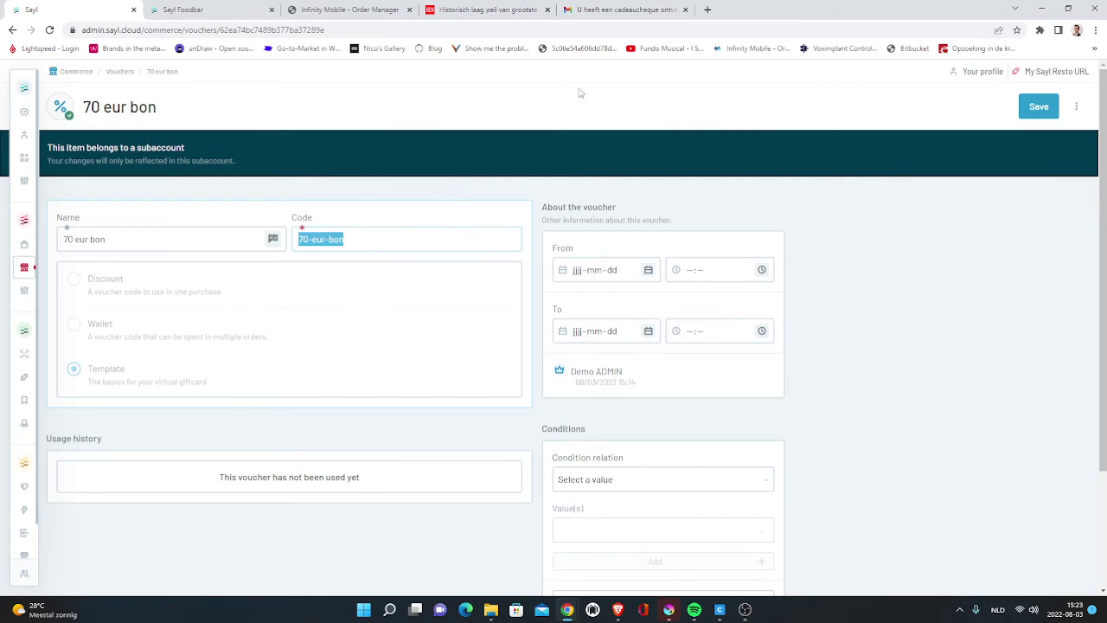
pyautogui.click(622, 10)
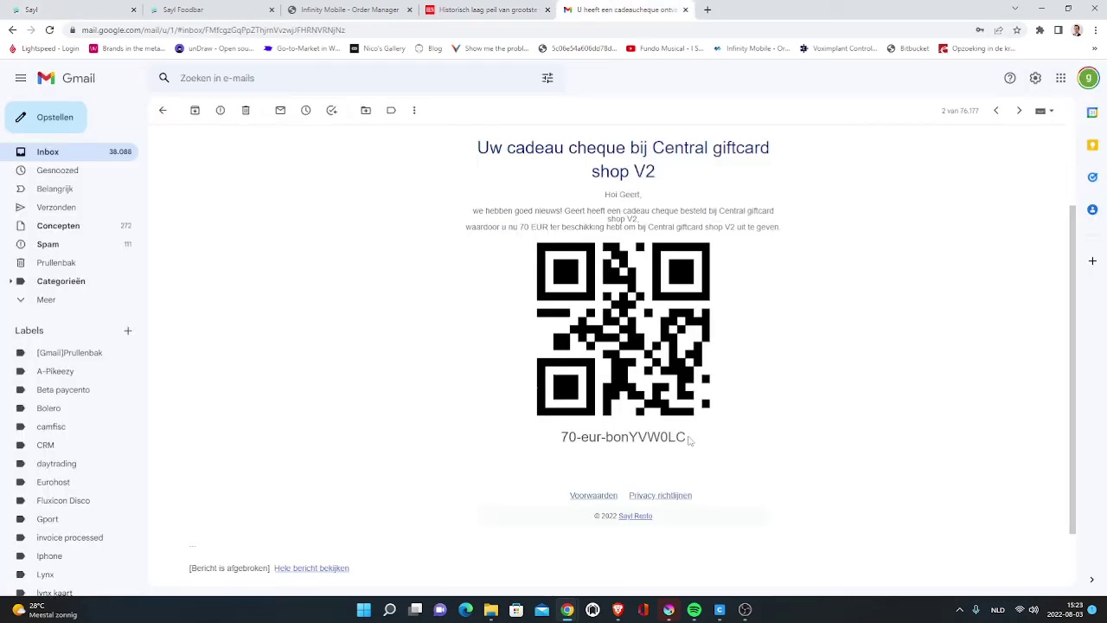
pyautogui.moveTo(689, 441)
pyautogui.mouseDown()
pyautogui.moveTo(629, 438)
pyautogui.moveTo(697, 441)
pyautogui.mouseUp()
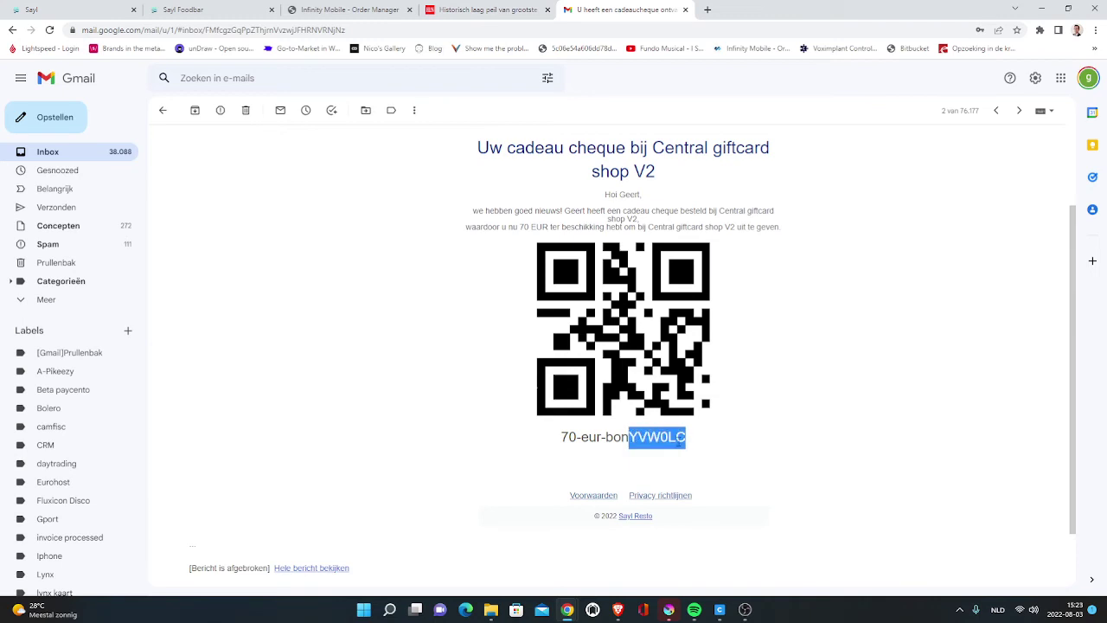
pyautogui.moveTo(691, 442); pyautogui.dragTo(606, 438)
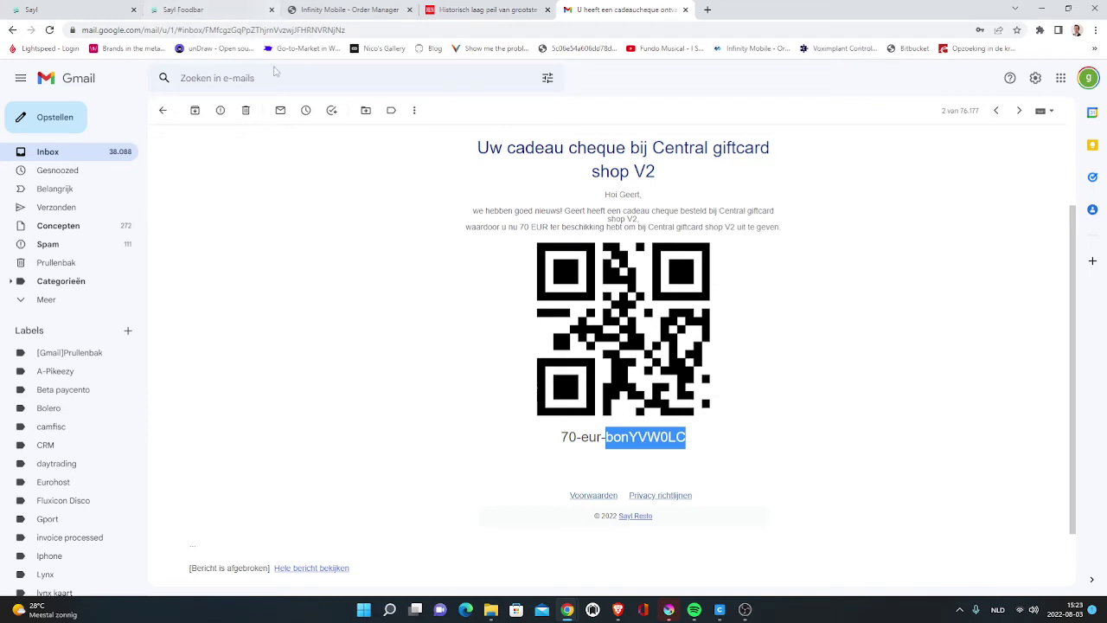
pyautogui.click(214, 7)
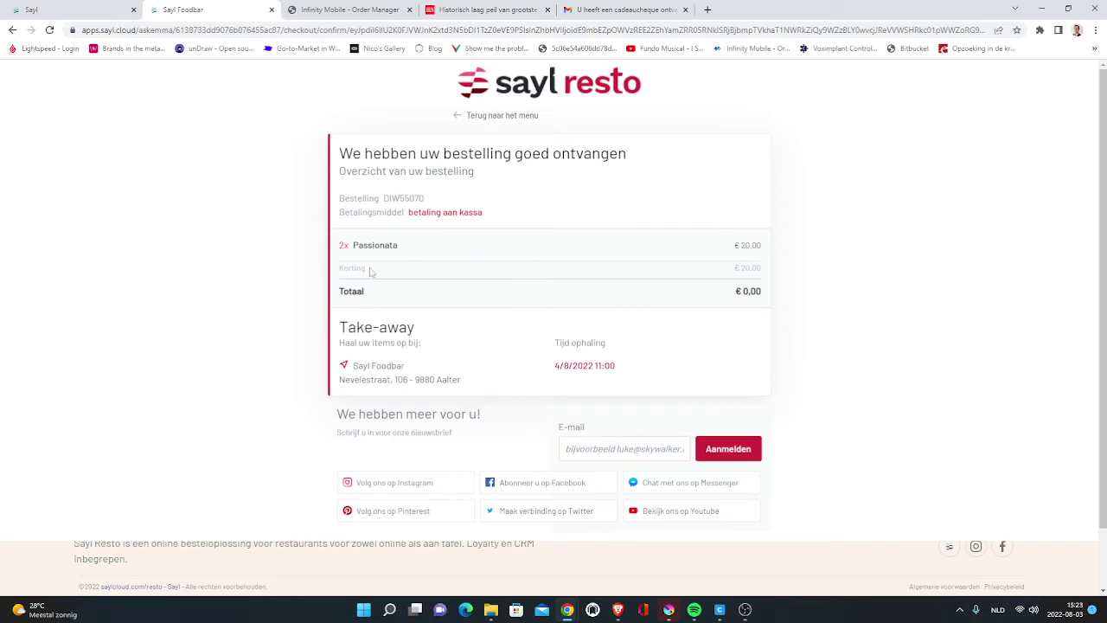
pyautogui.moveTo(724, 295); pyautogui.dragTo(755, 292)
pyautogui.click(121, 9)
pyautogui.moveTo(31, 250)
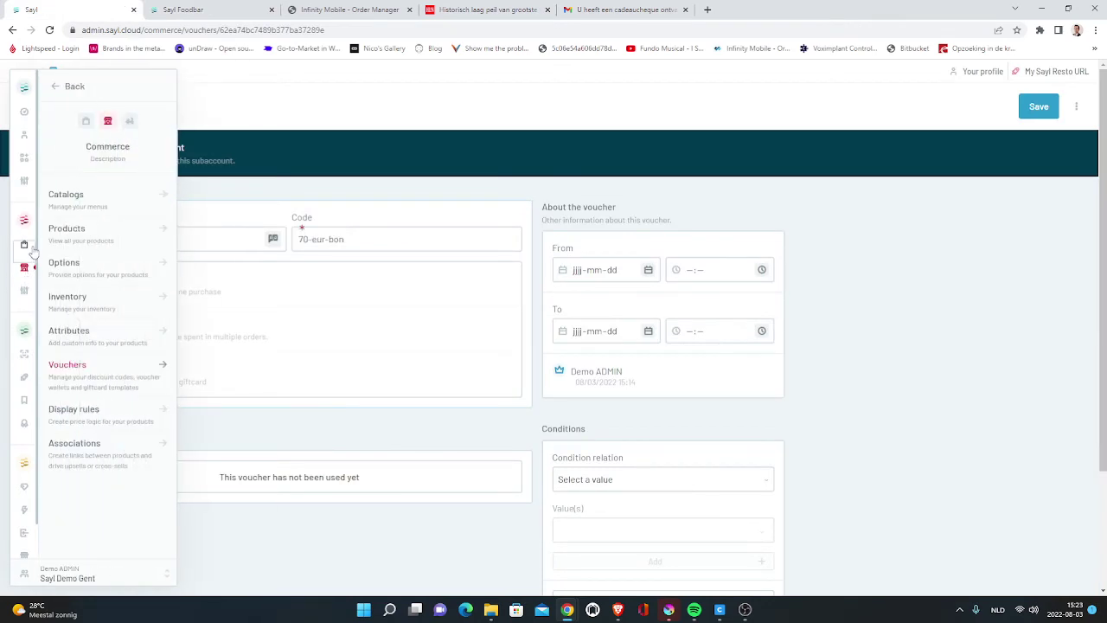
pyautogui.click(93, 210)
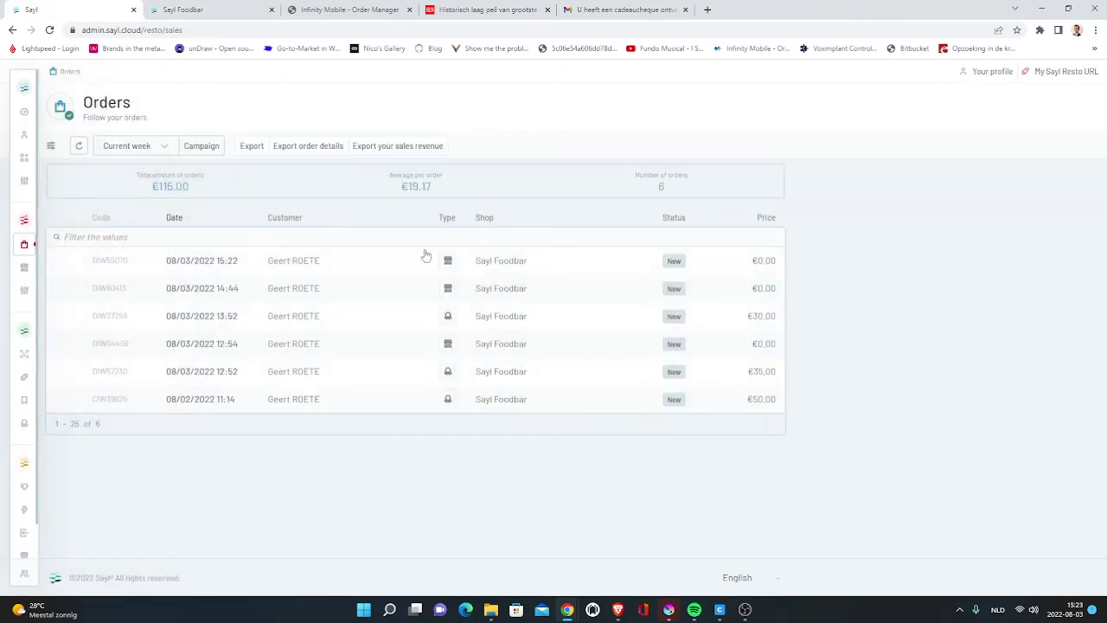
pyautogui.click(264, 271)
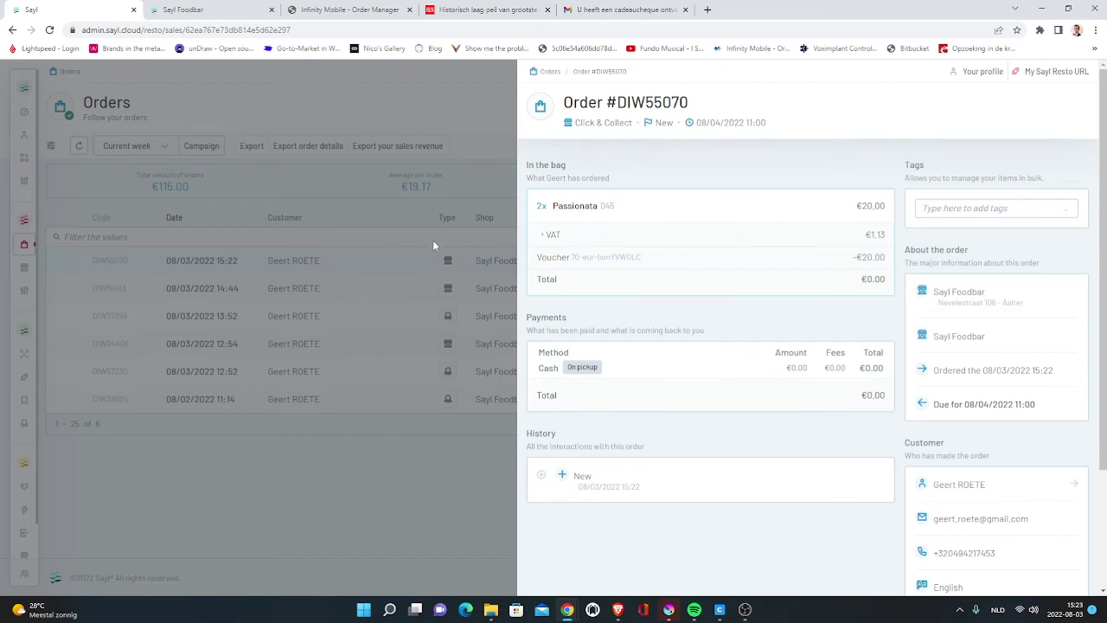
pyautogui.click(350, 10)
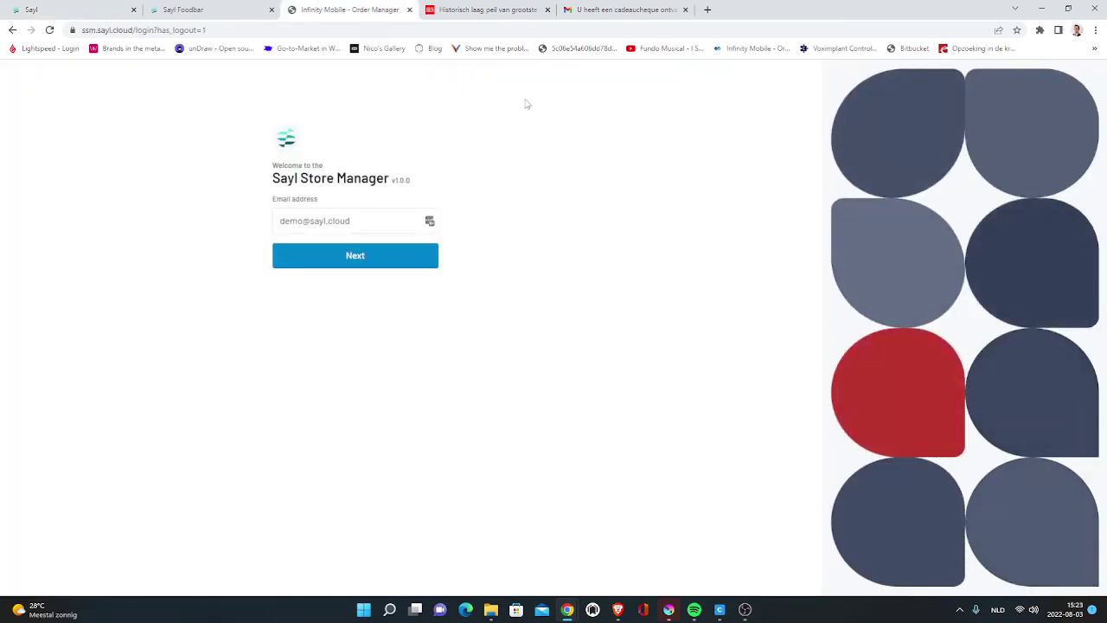
# - Log into Sayl Store Manager with the staff e-mail and PIN, choosing Sayl Foodbar as location
pyautogui.click(300, 221)
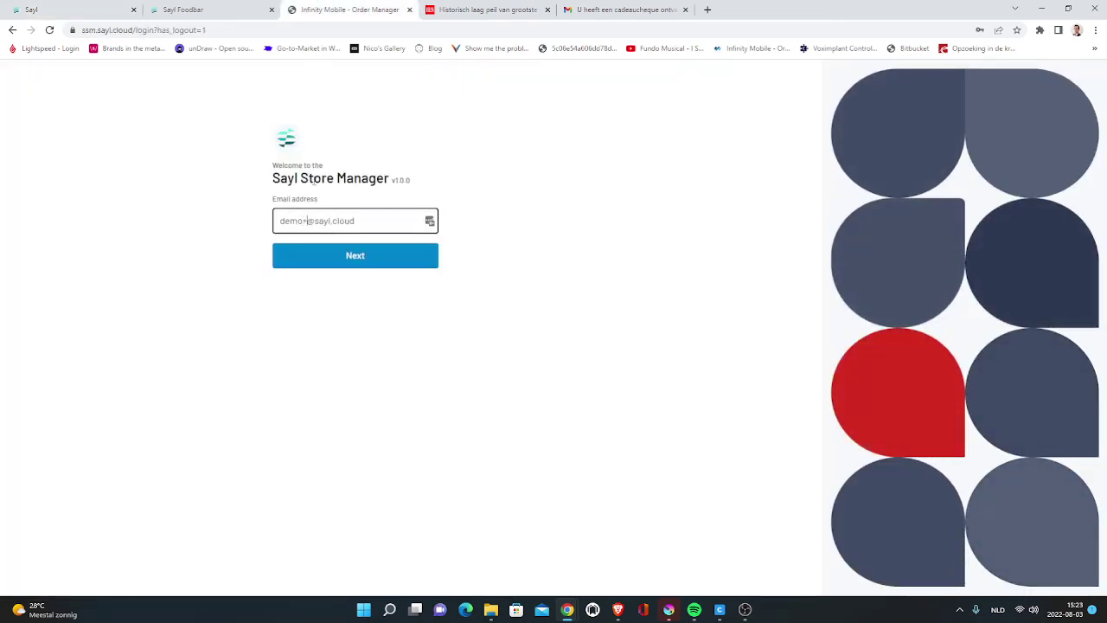
pyautogui.write('t')
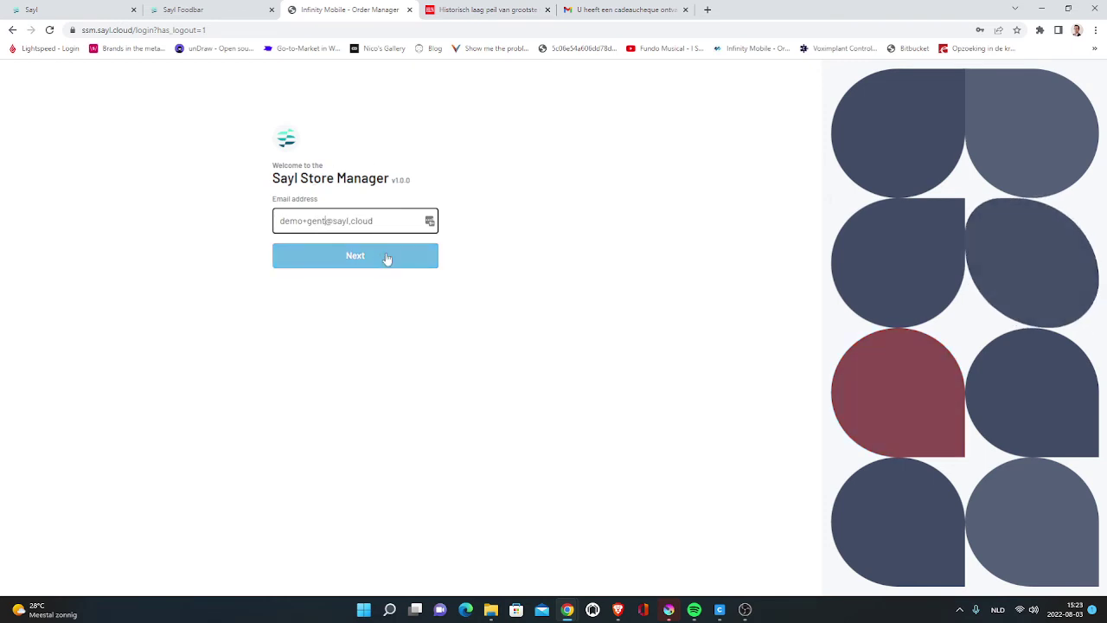
pyautogui.click(358, 262)
pyautogui.click(579, 218)
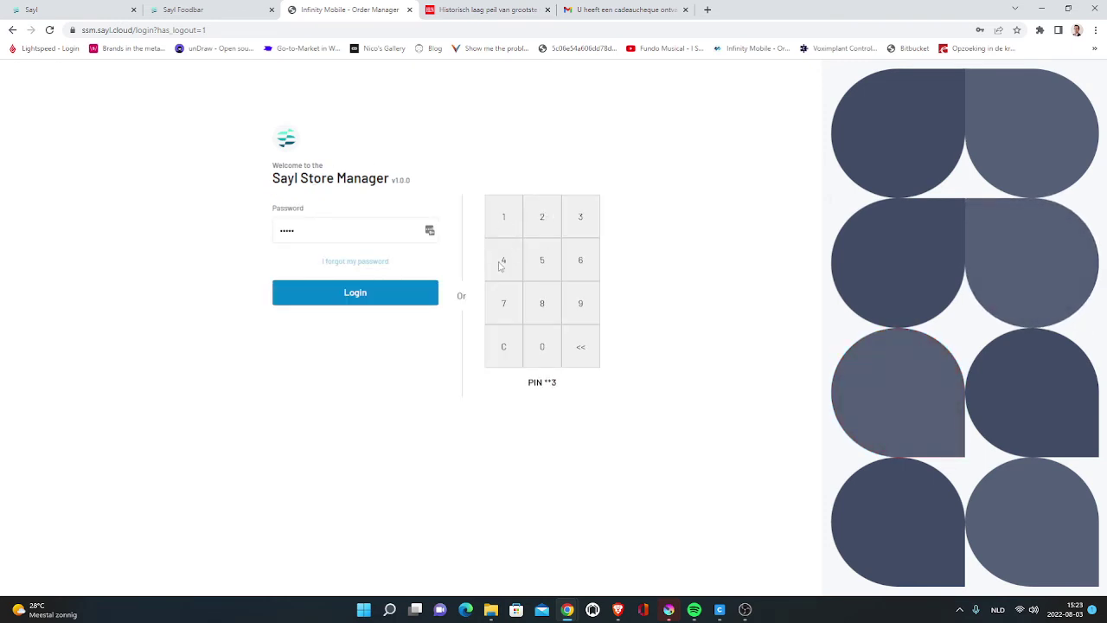
pyautogui.click(503, 259)
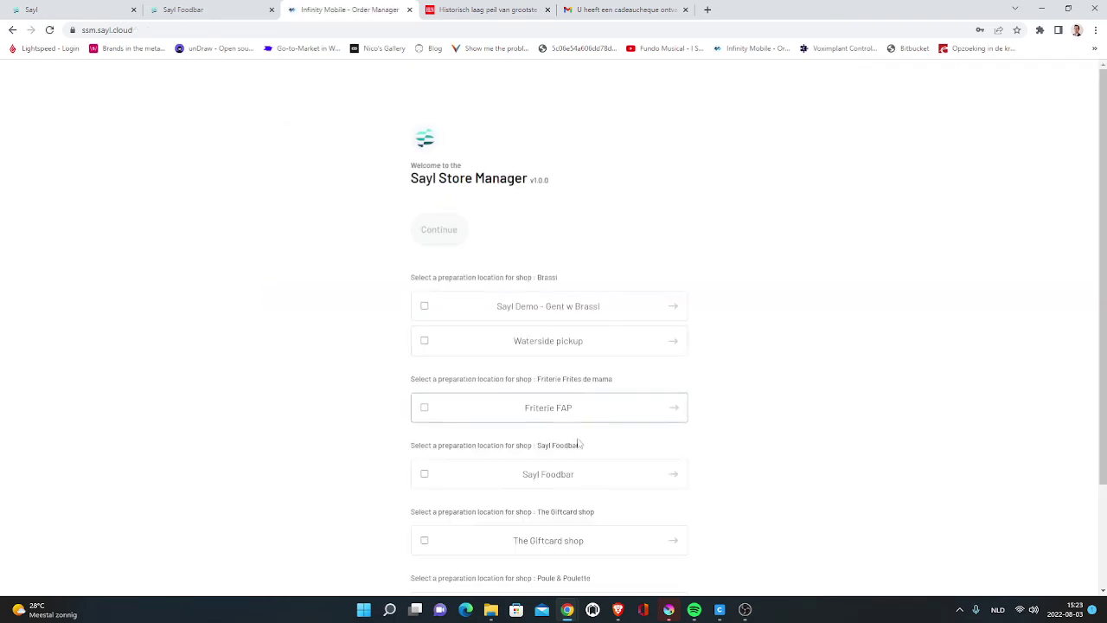
pyautogui.click(564, 471)
pyautogui.click(432, 235)
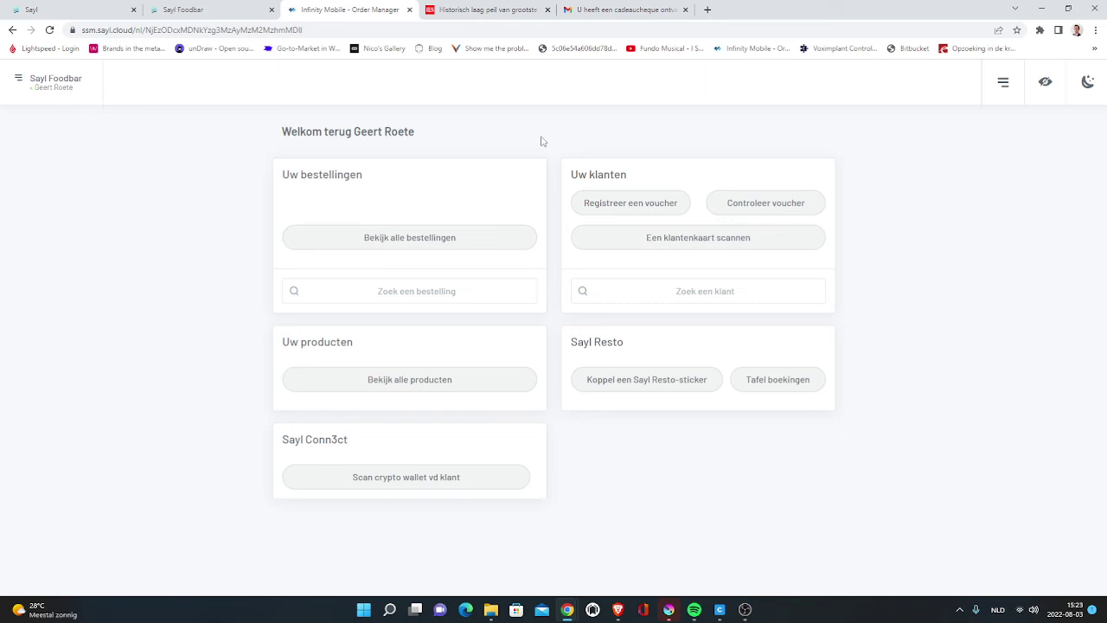
# - Start a voucher check and copy the full voucher code from the gift-cheque email
pyautogui.click(779, 206)
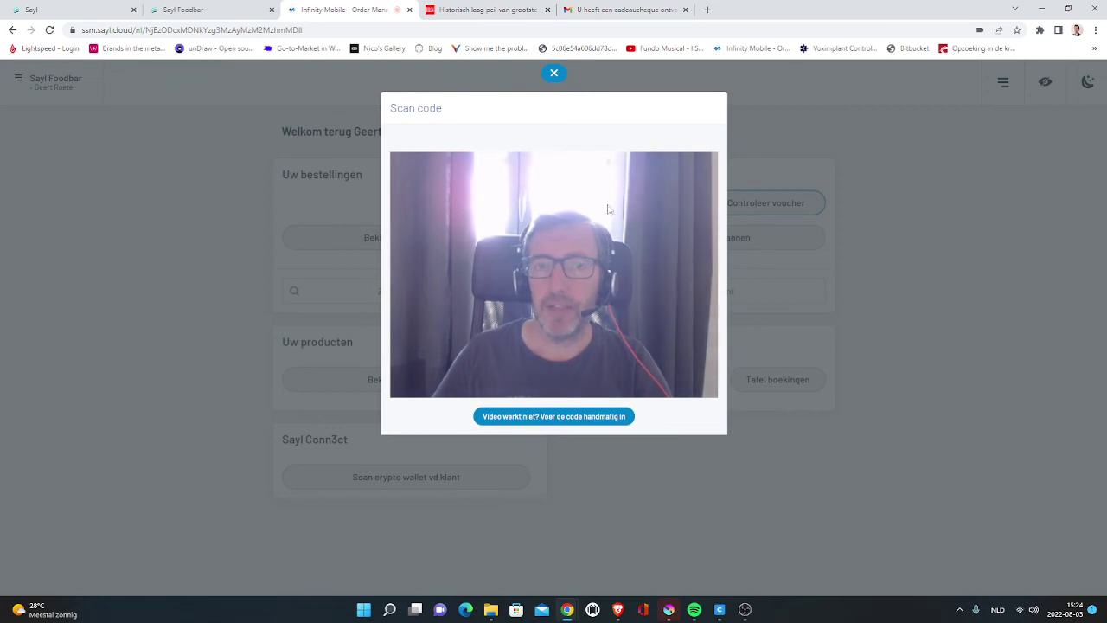
pyautogui.click(627, 9)
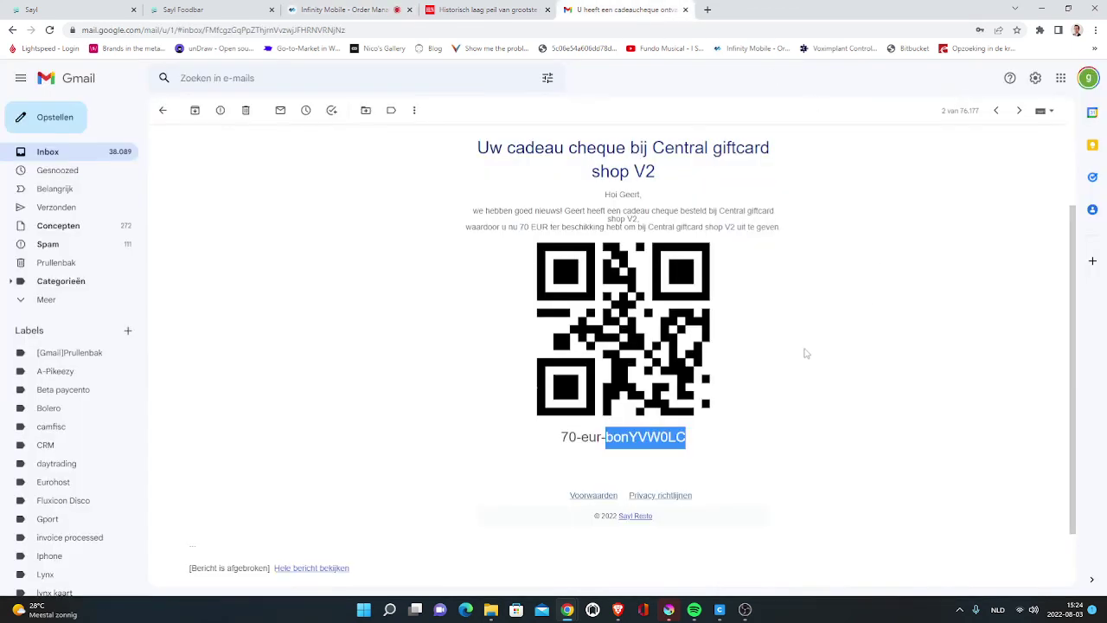
pyautogui.click(705, 405)
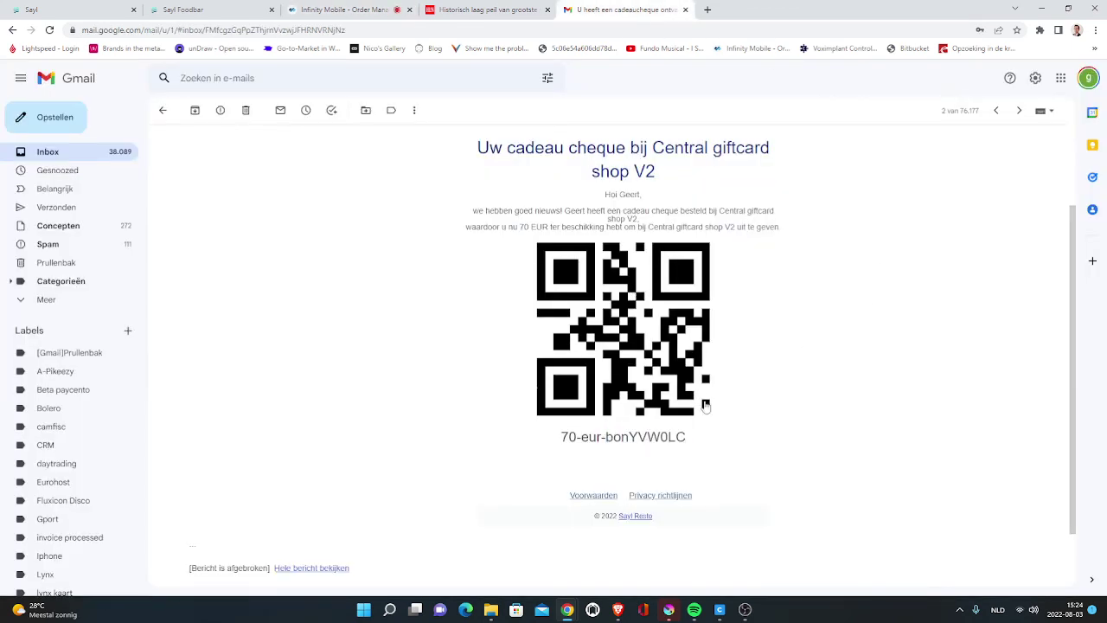
pyautogui.moveTo(689, 441); pyautogui.dragTo(560, 439)
pyautogui.hotkey('ctrl', 'c')
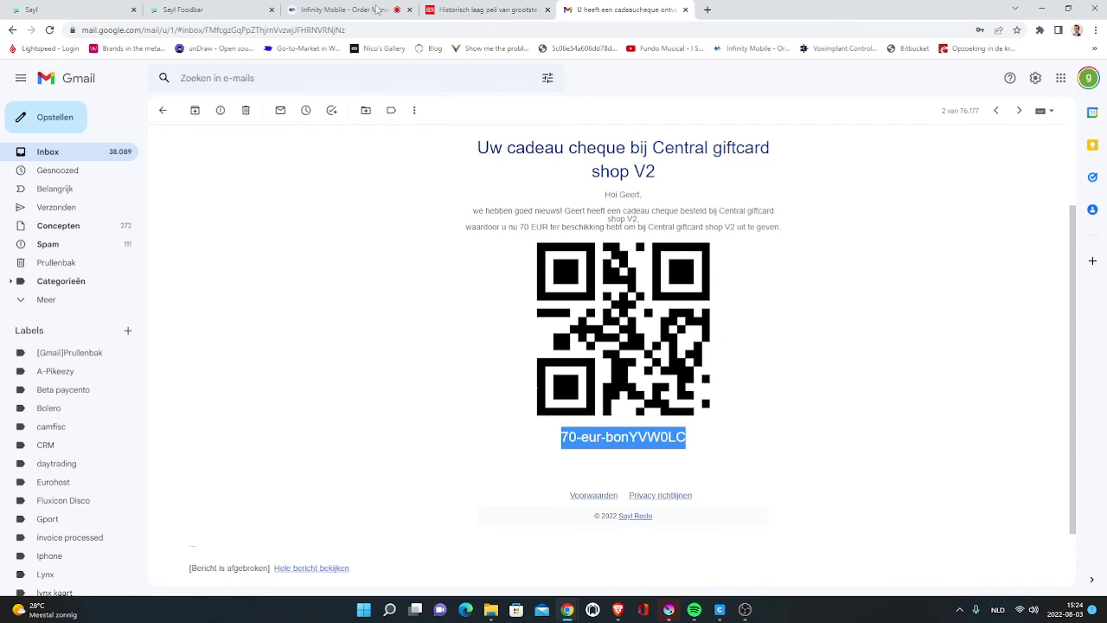
pyautogui.click(378, 10)
# - Enter the pasted voucher code manually, redeem 30 EUR from it, and close the check window
pyautogui.click(558, 417)
pyautogui.click(489, 164)
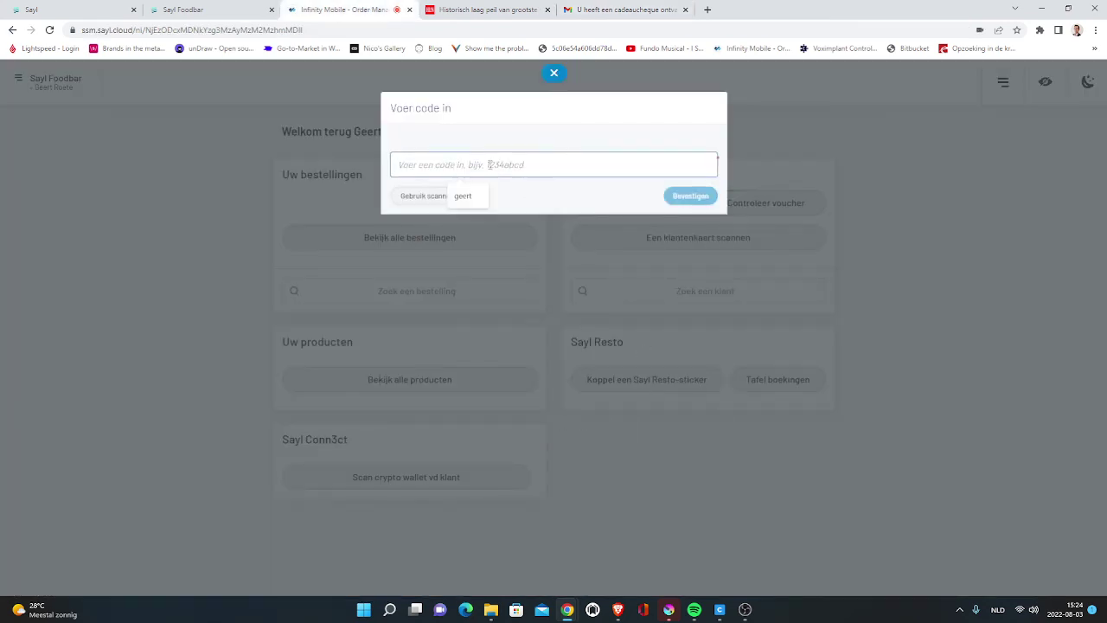
pyautogui.hotkey('ctrl', 'v')
pyautogui.click(689, 195)
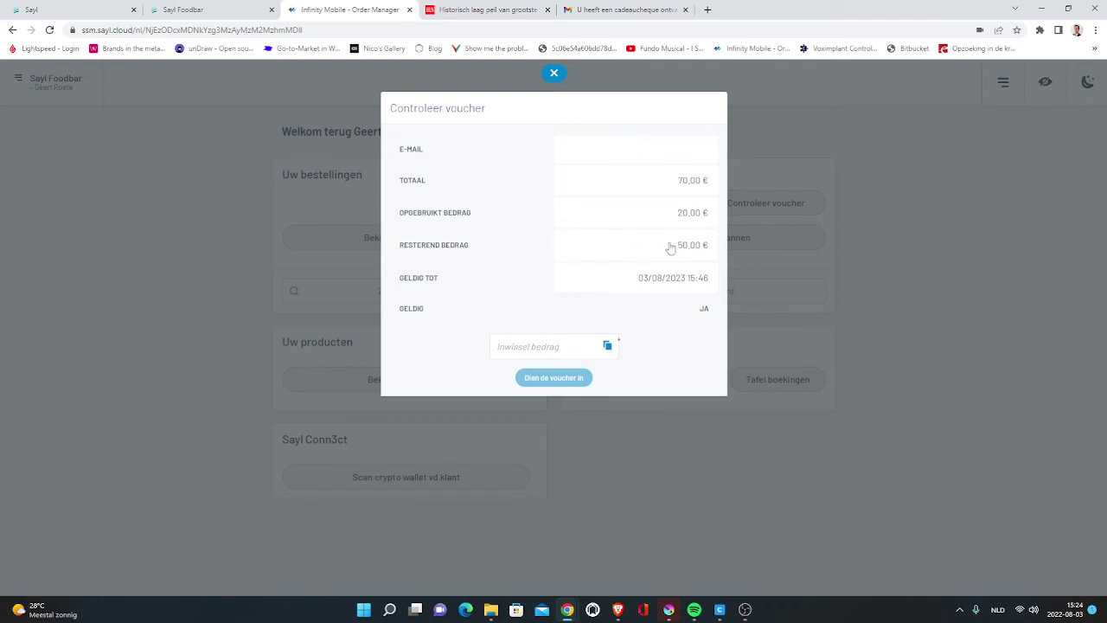
pyautogui.click(548, 345)
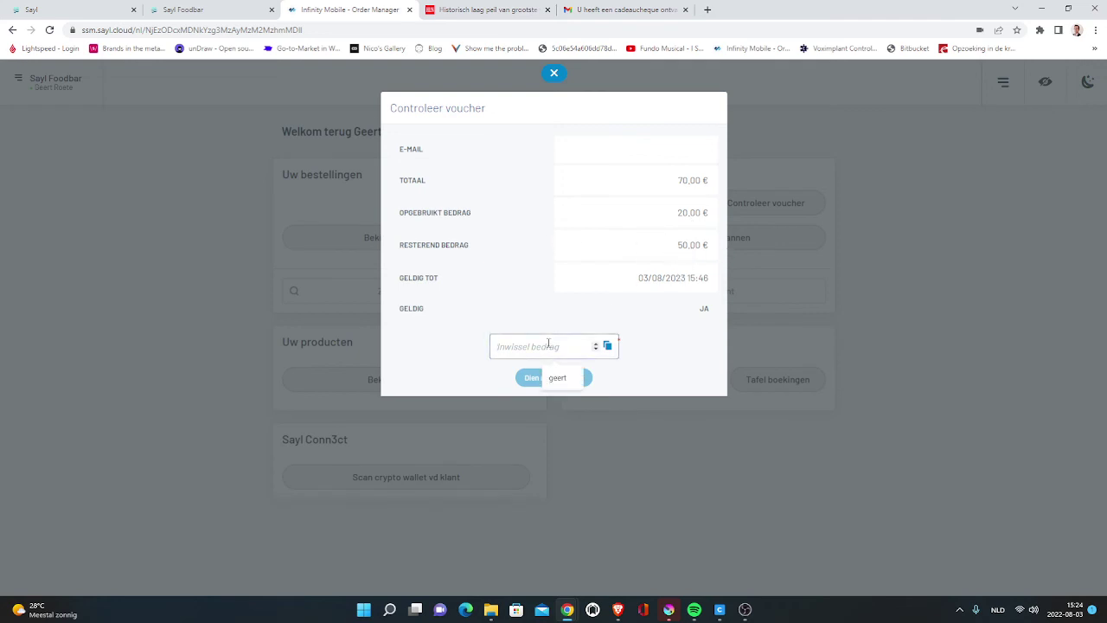
pyautogui.write('30')
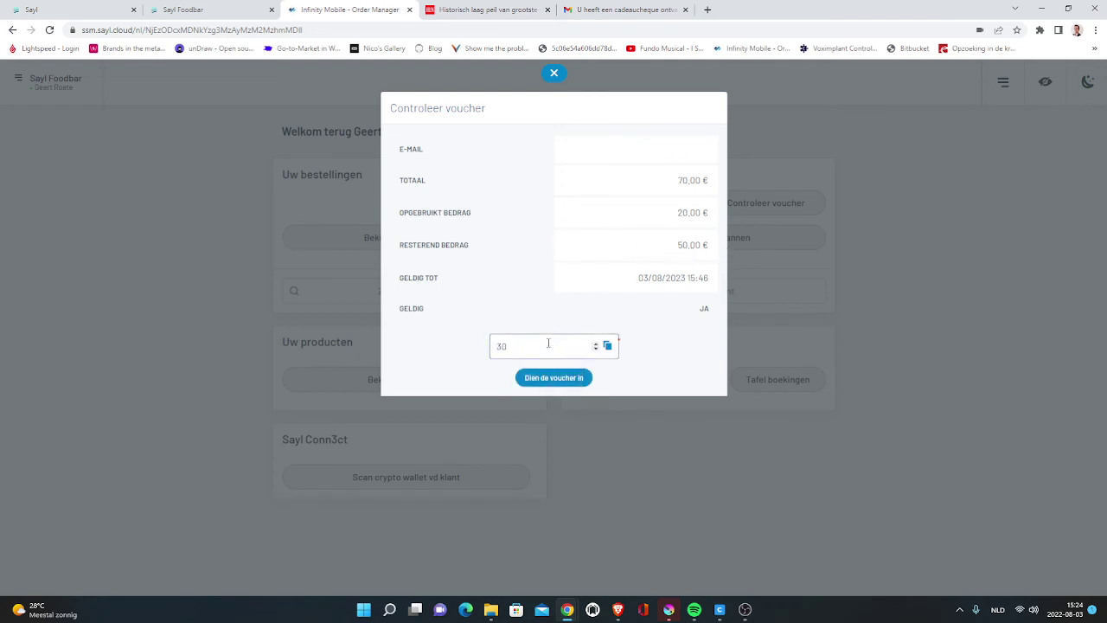
pyautogui.click(554, 378)
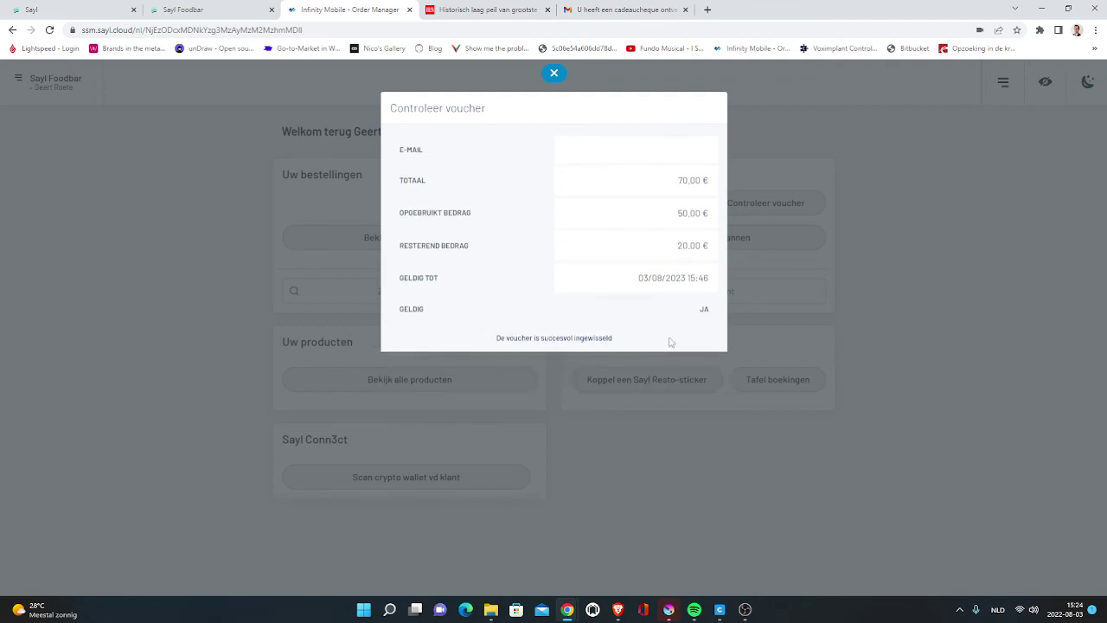
pyautogui.click(894, 393)
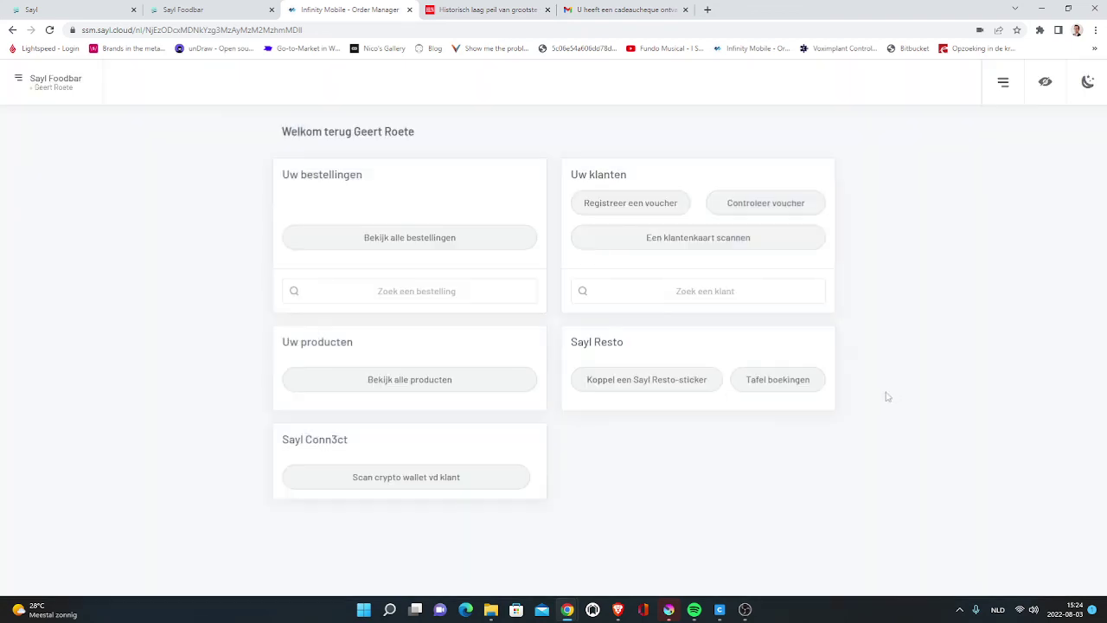
# - Close the order details panel in Sayl admin and return to the Vouchers library list
pyautogui.click(98, 13)
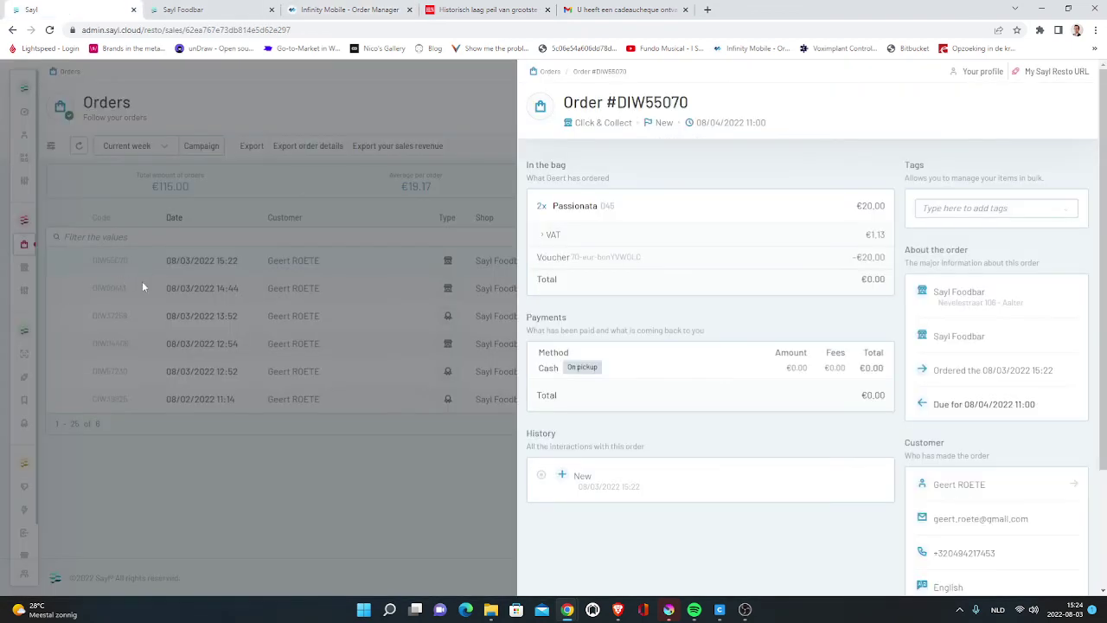
pyautogui.click(392, 459)
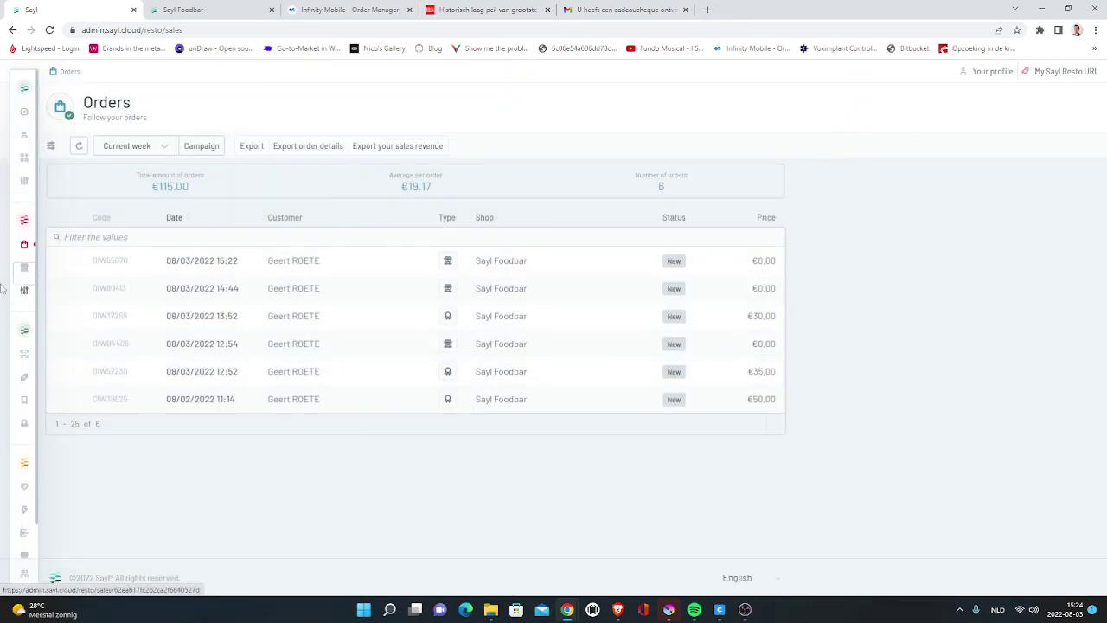
pyautogui.moveTo(26, 290)
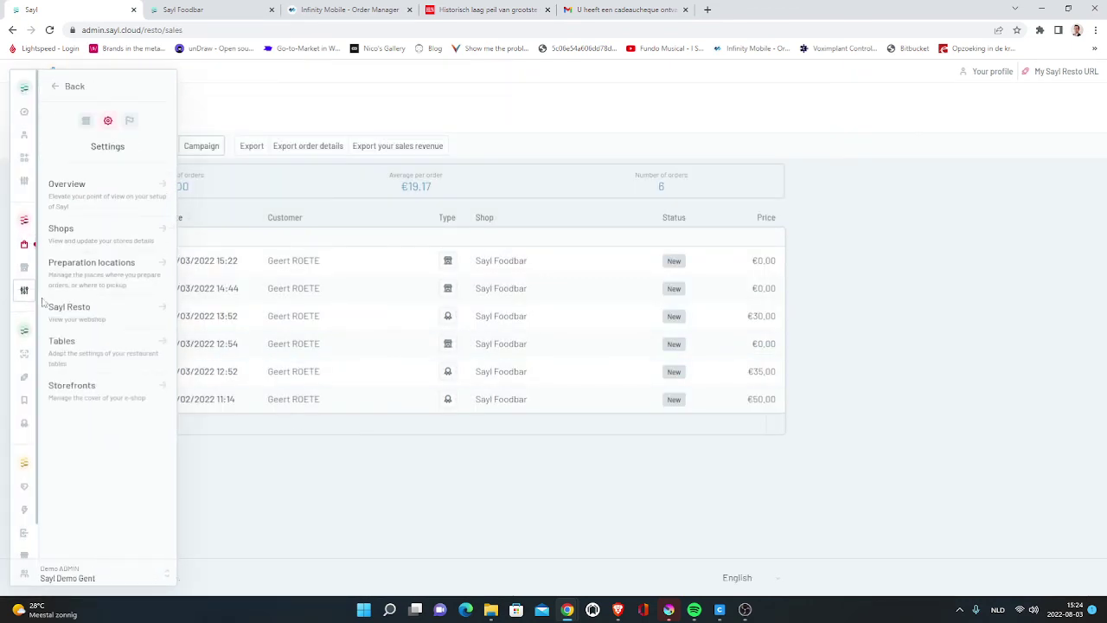
pyautogui.moveTo(26, 268)
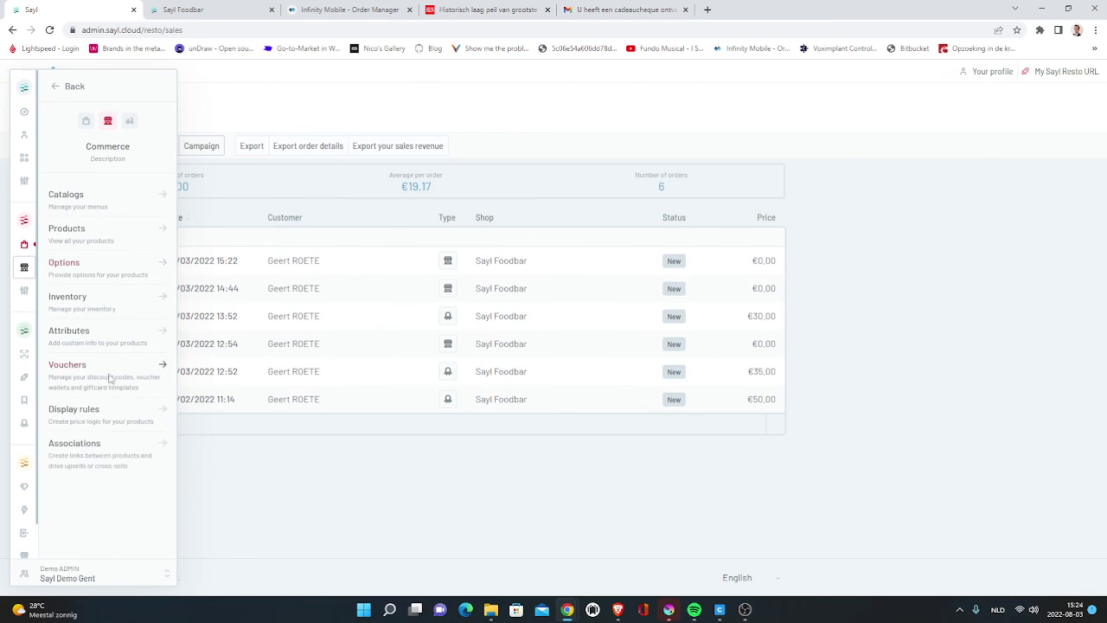
pyautogui.click(107, 378)
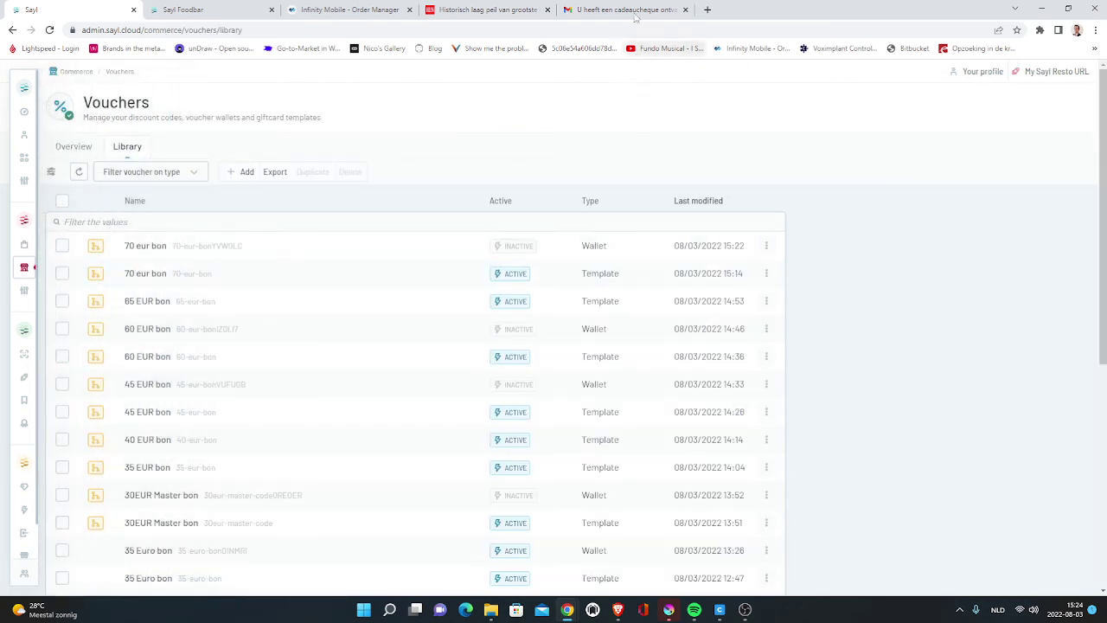
pyautogui.click(634, 11)
pyautogui.click(358, 7)
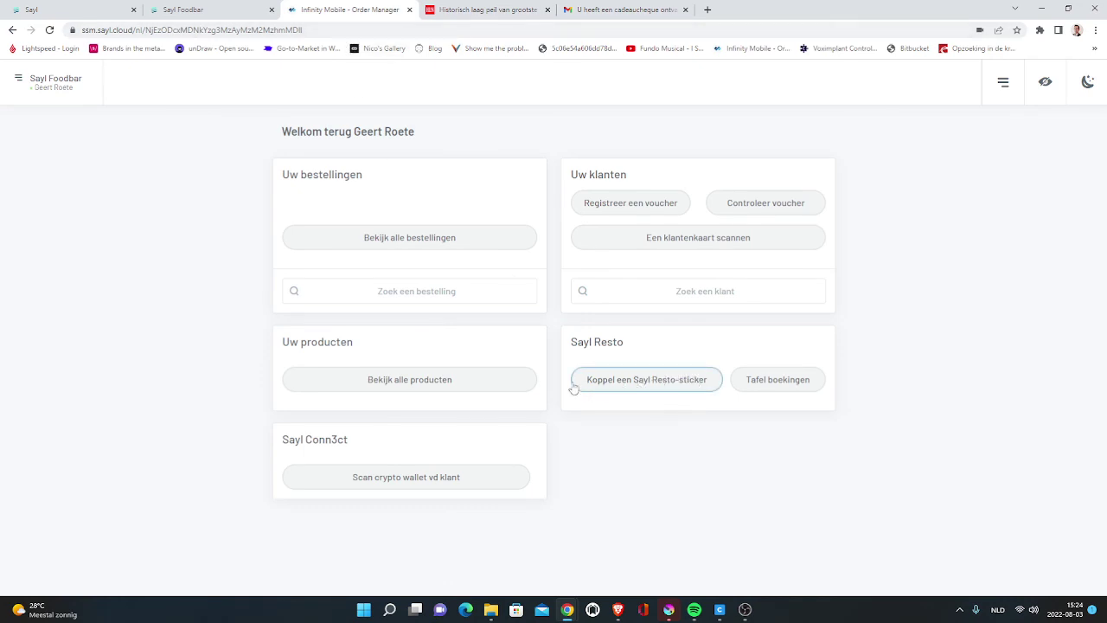
pyautogui.click(105, 7)
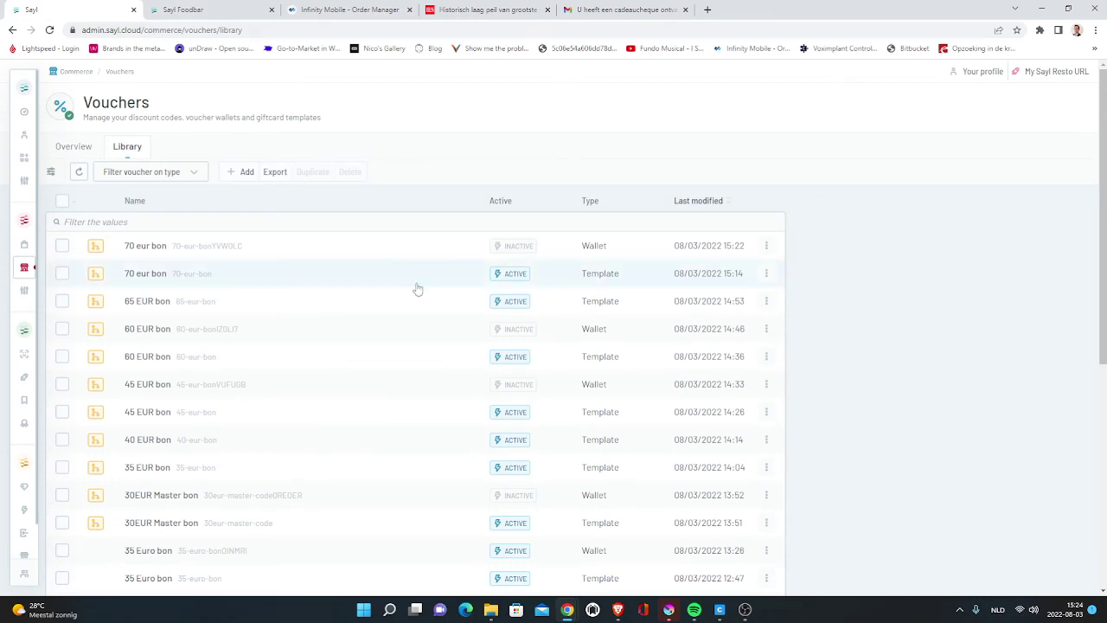
# - Open the 70 eur bon wallet and review its −€30.00 and −€20.00 redemptions and €20.00 remaining balance
pyautogui.click(220, 256)
pyautogui.scroll(-3, 370, 395)
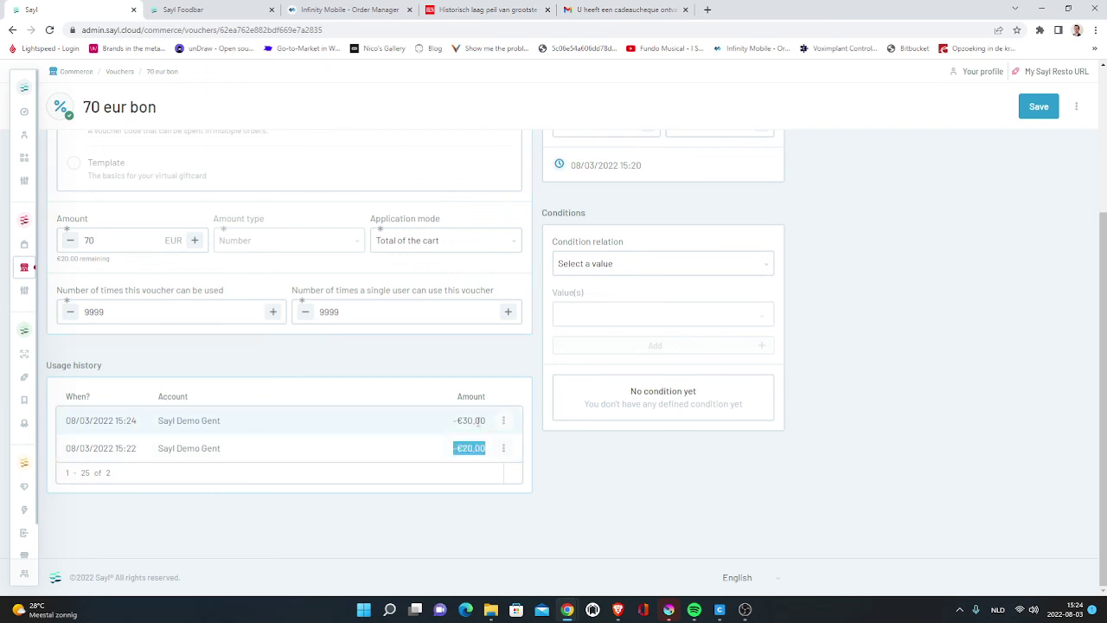
pyautogui.moveTo(163, 422); pyautogui.dragTo(232, 426)
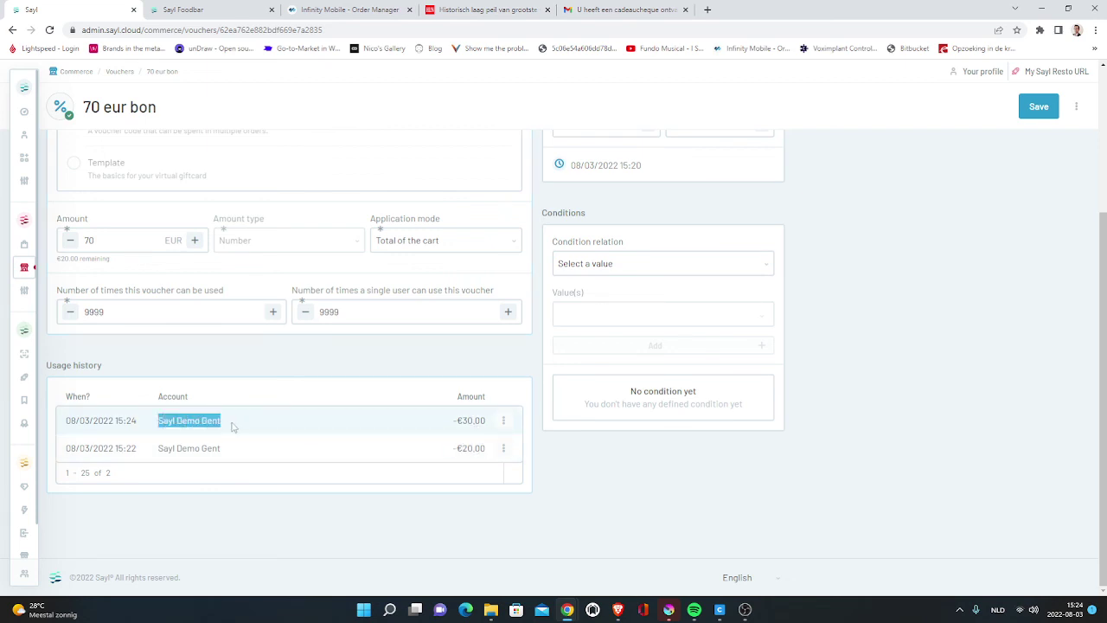
pyautogui.moveTo(451, 421); pyautogui.dragTo(490, 424)
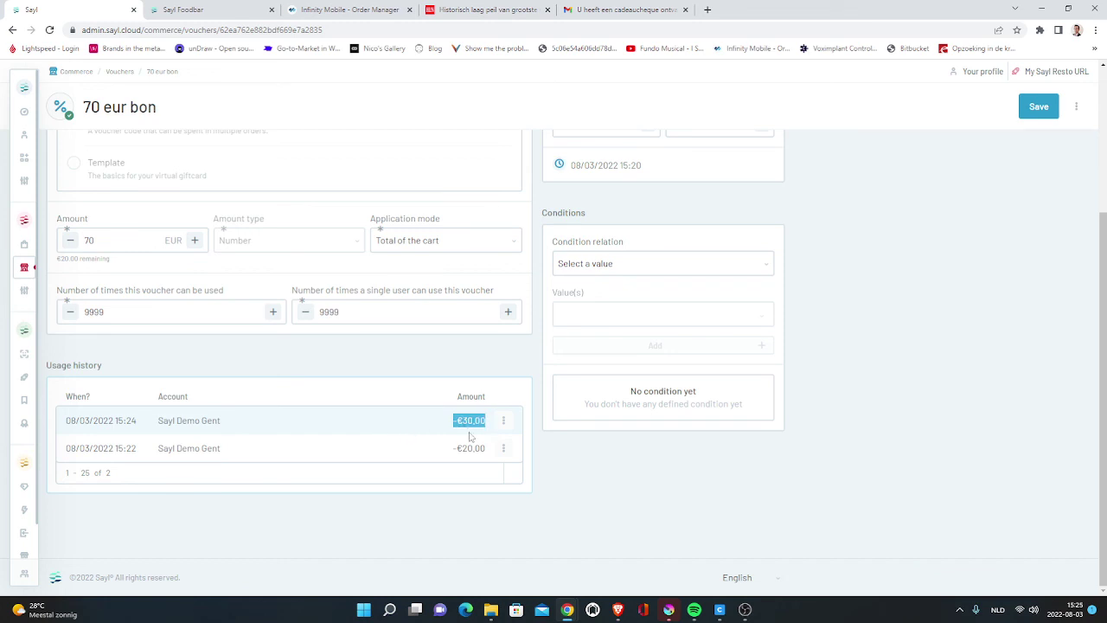
pyautogui.scroll(2, 377, 413)
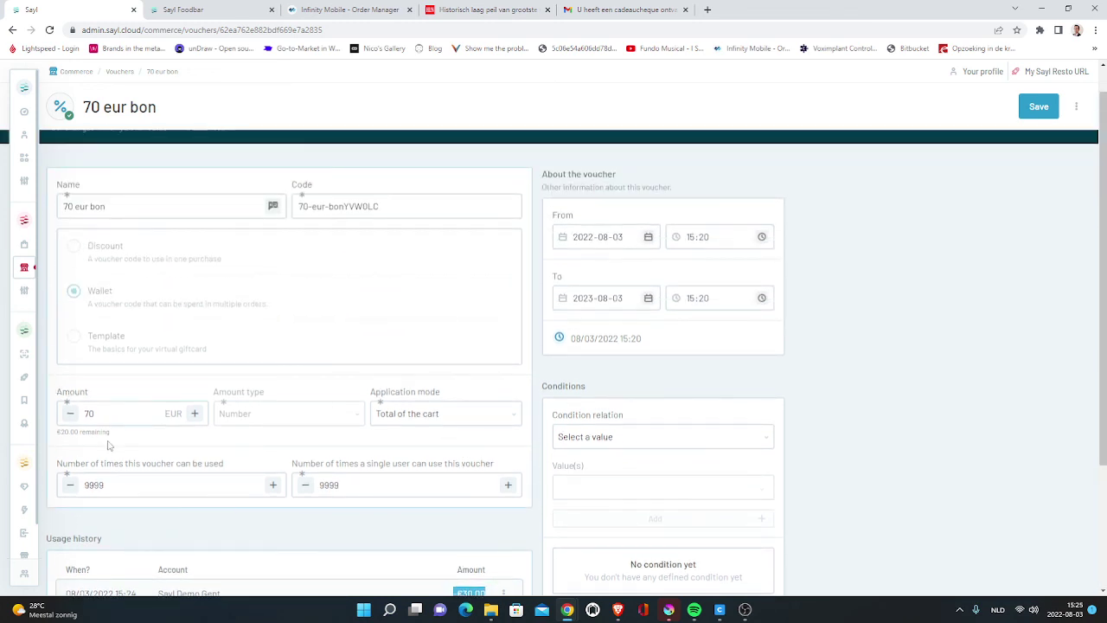
pyautogui.moveTo(109, 445)
pyautogui.mouseDown()
pyautogui.moveTo(60, 431)
pyautogui.moveTo(122, 436)
pyautogui.mouseUp()
pyautogui.click(60, 431)
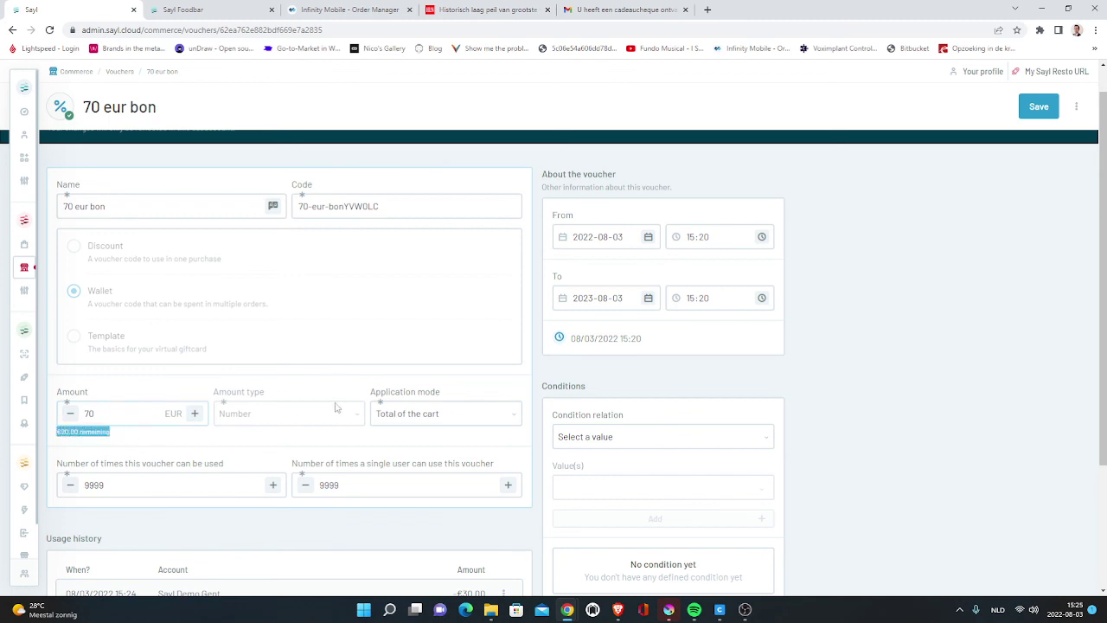
pyautogui.scroll(-1, 277, 444)
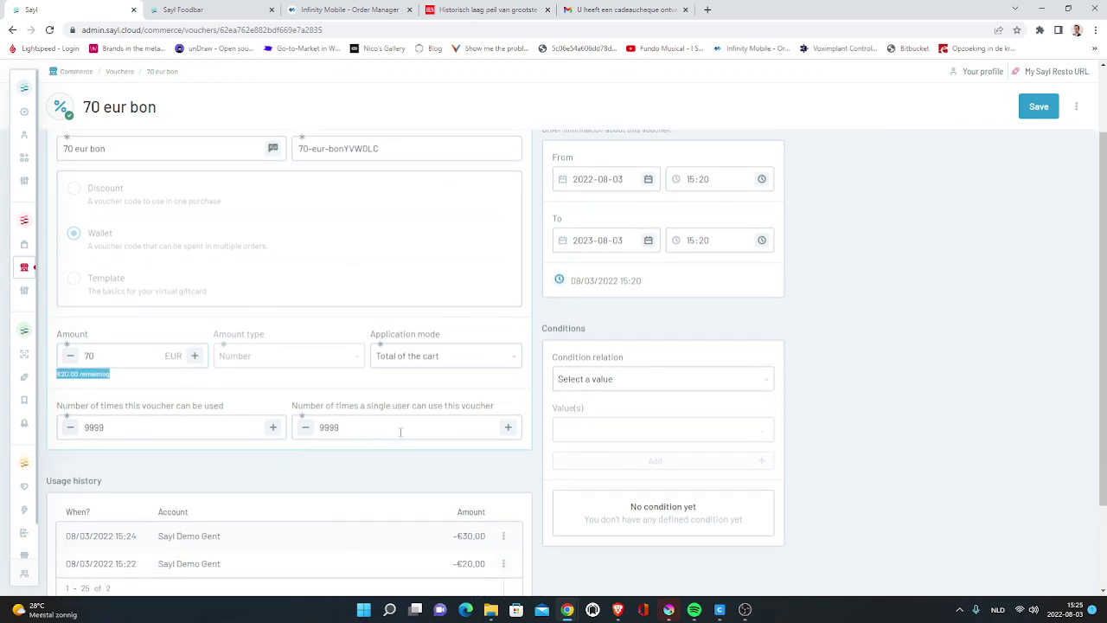
pyautogui.scroll(2, 465, 356)
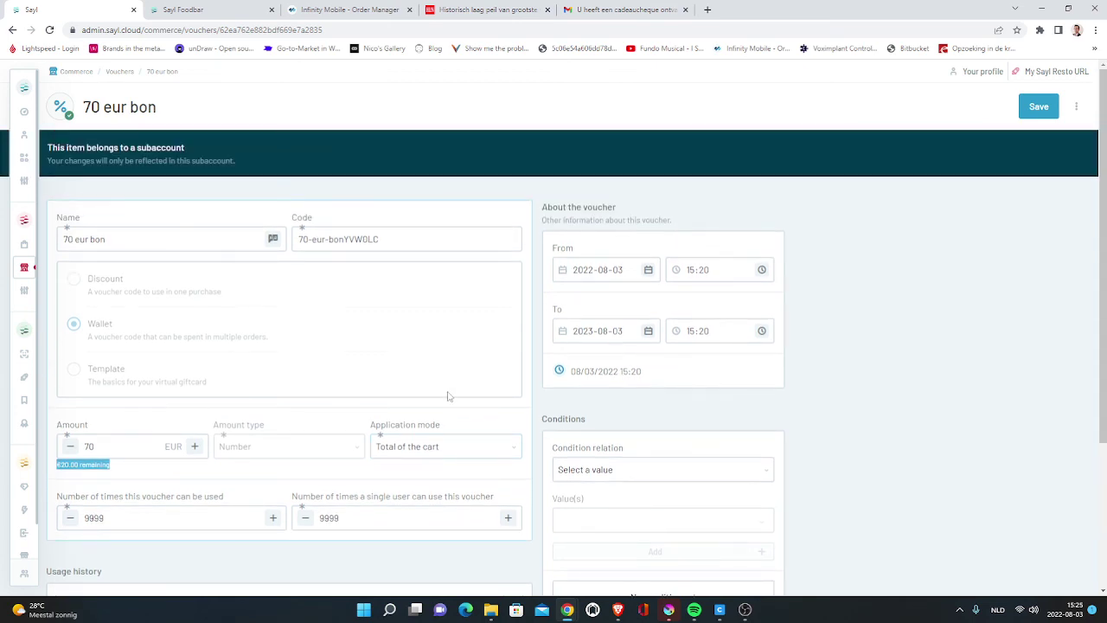
pyautogui.moveTo(69, 582)
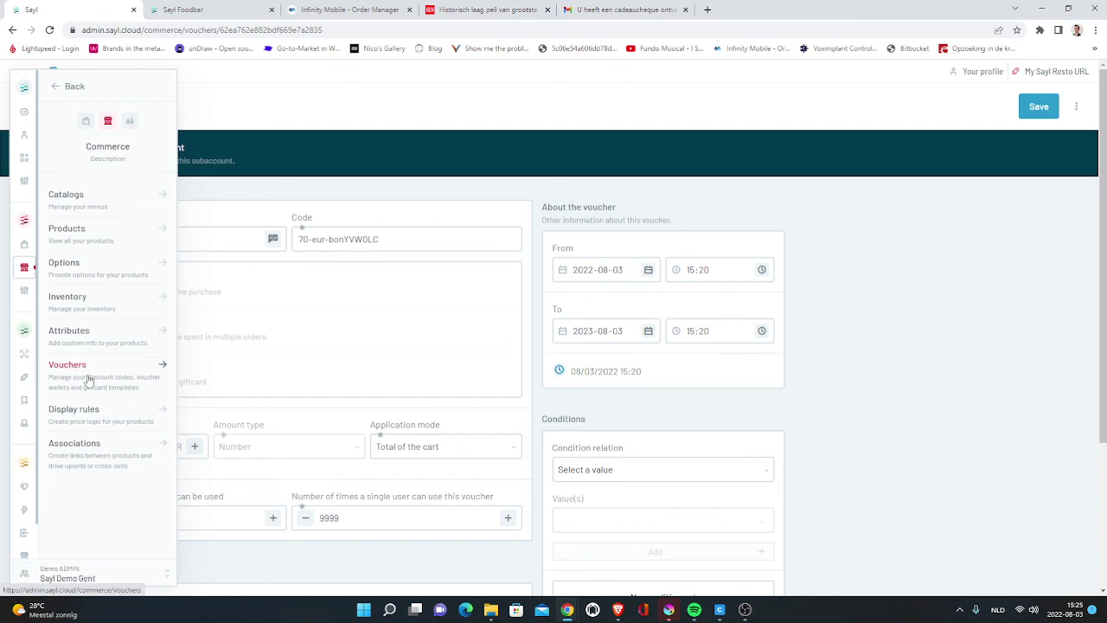
# - Switch from the vouchers library back to the master account
pyautogui.click(91, 378)
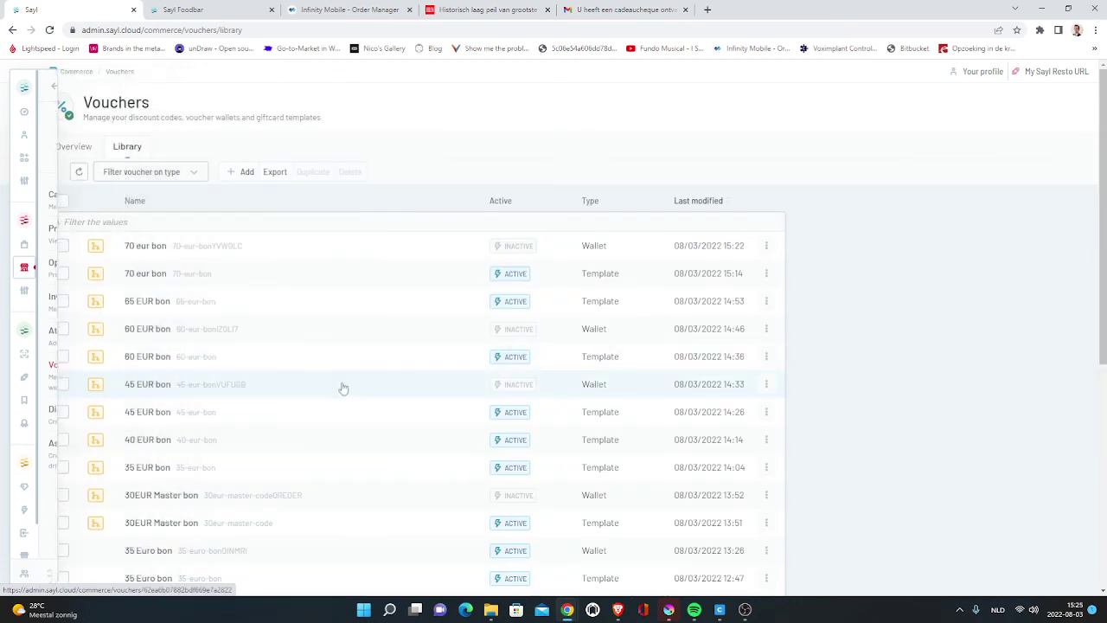
pyautogui.scroll(-5, 341, 389)
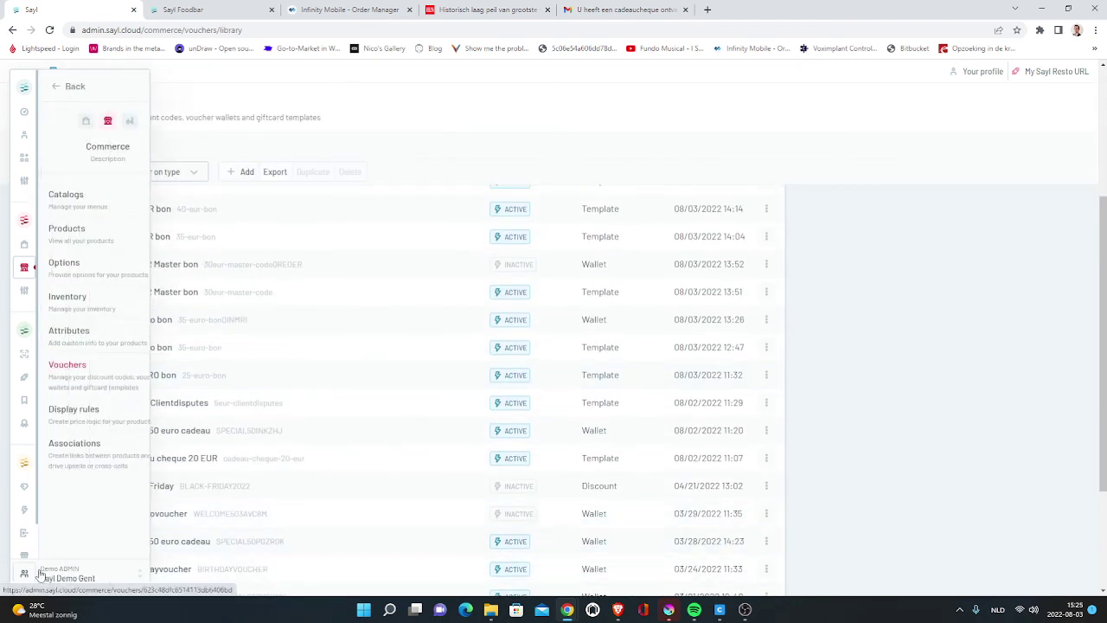
pyautogui.click(62, 573)
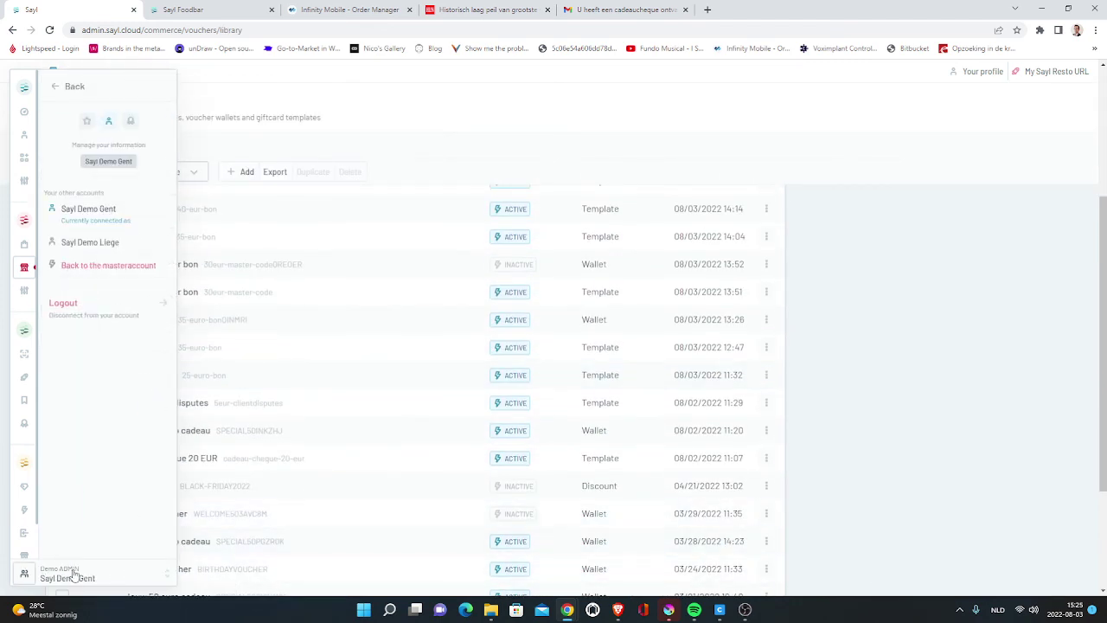
pyautogui.click(112, 273)
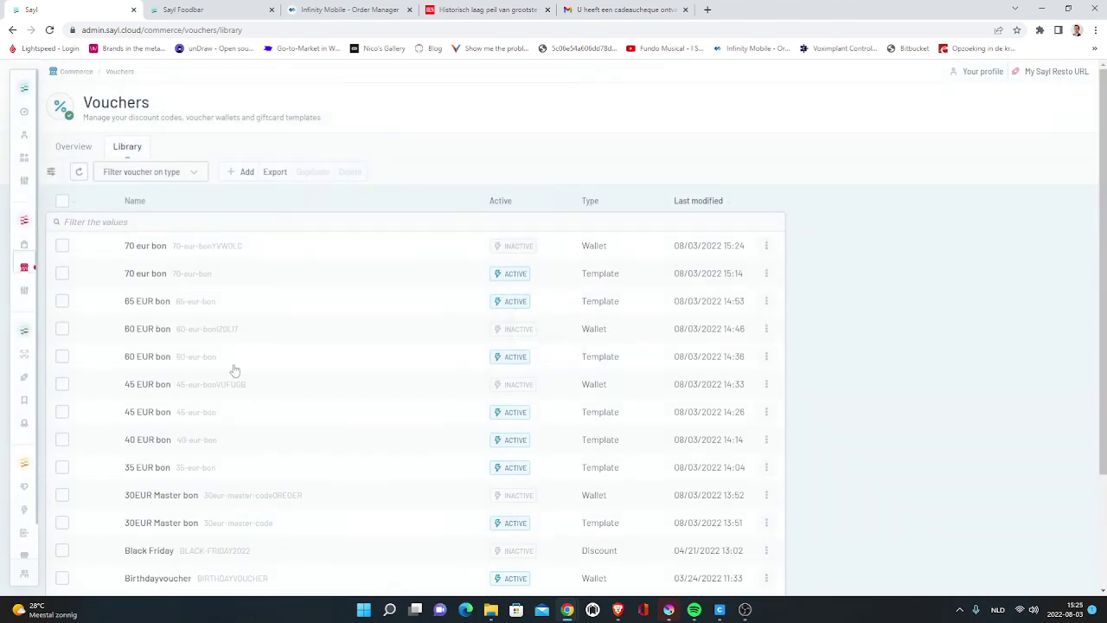
# - Reopen the 70 eur bon voucher, then view the Vouchers overview listing both its redemptions
pyautogui.moveTo(26, 272)
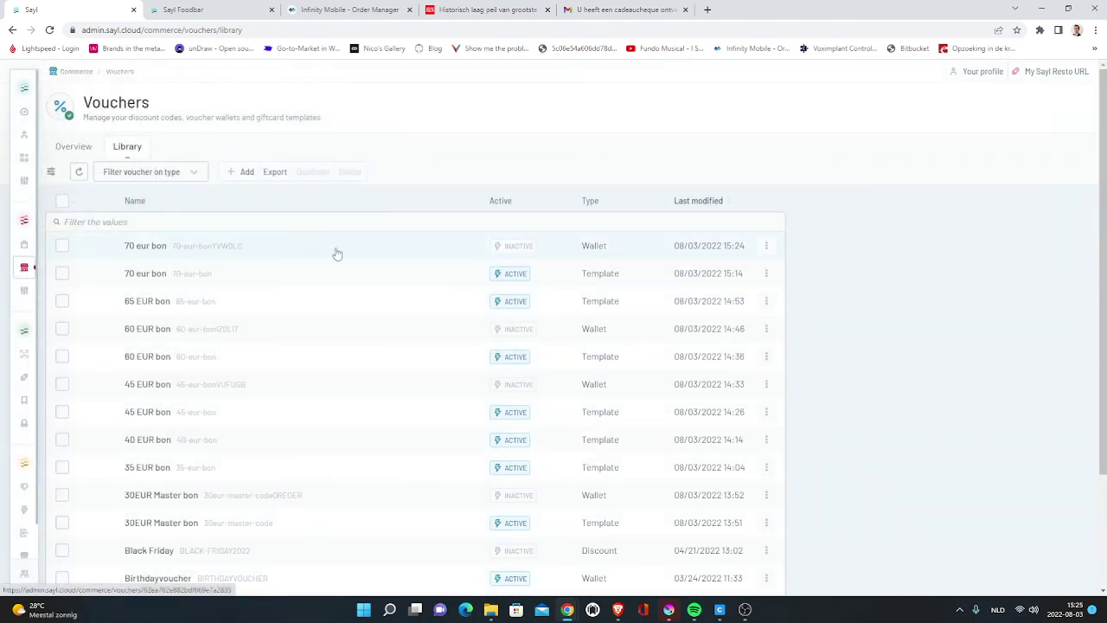
pyautogui.click(153, 248)
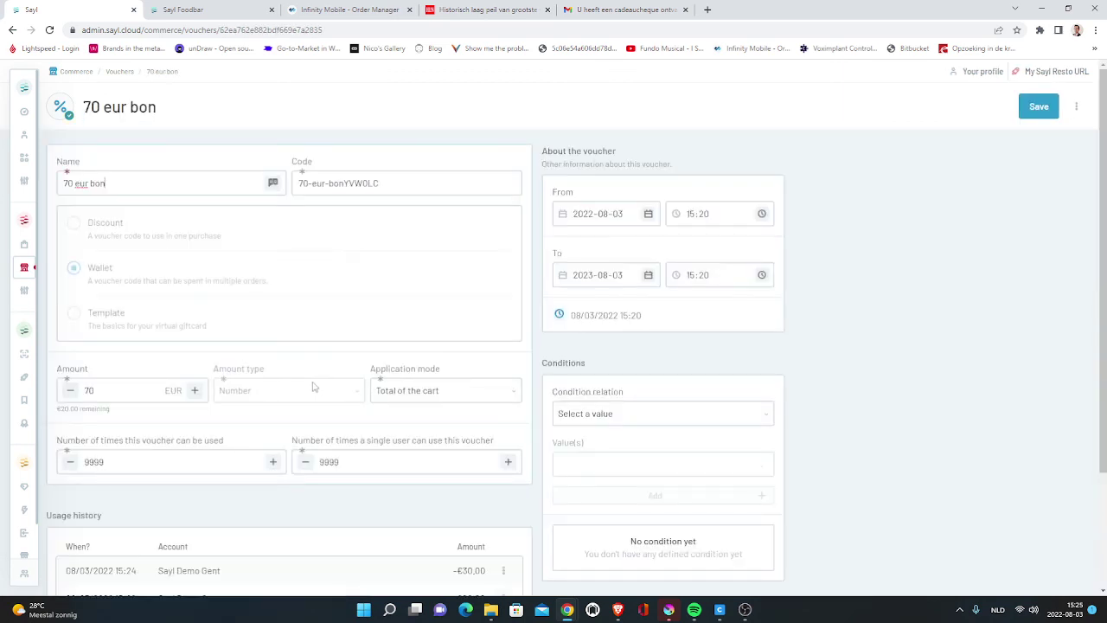
pyautogui.scroll(-3, 314, 387)
pyautogui.scroll(3, 248, 372)
pyautogui.moveTo(30, 276)
pyautogui.click(69, 370)
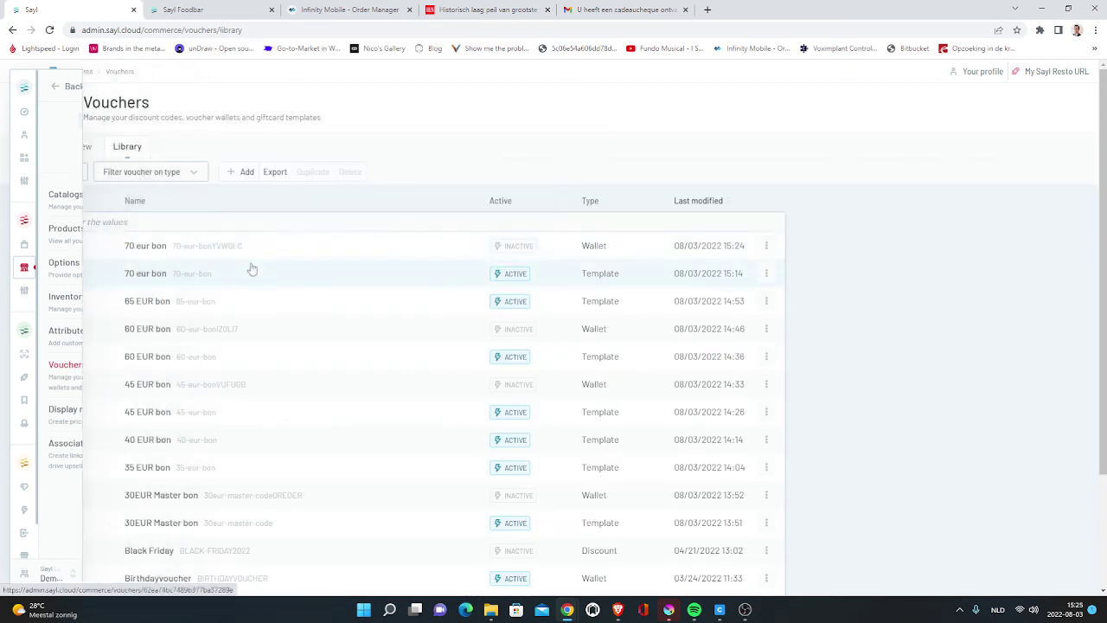
pyautogui.click(77, 152)
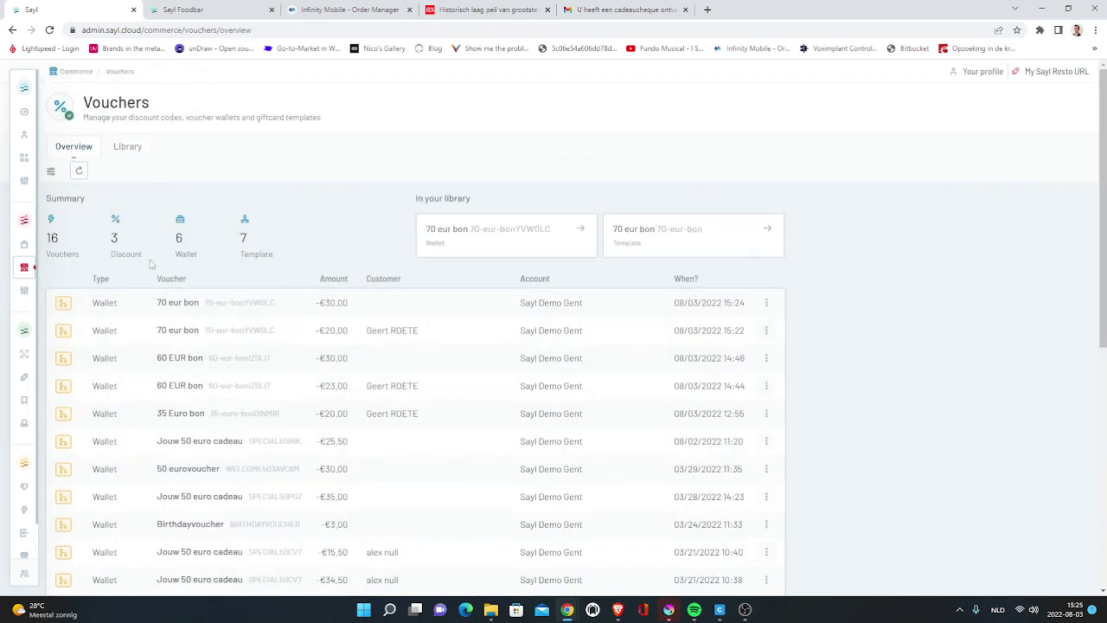
pyautogui.scroll(-4, 247, 316)
pyautogui.scroll(3, 246, 329)
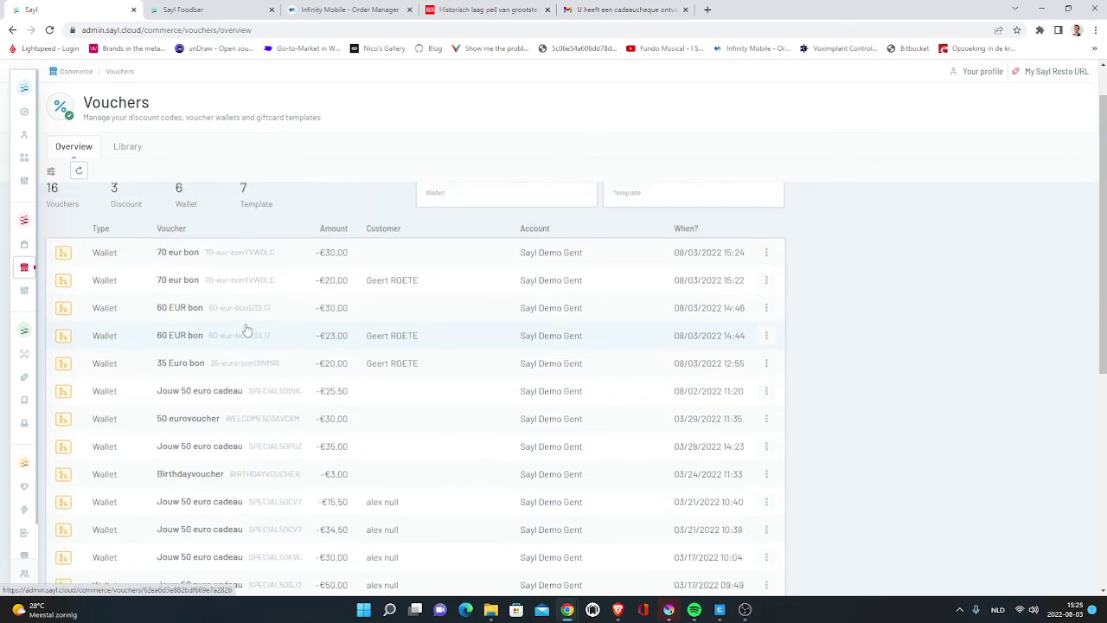
pyautogui.scroll(1, 247, 329)
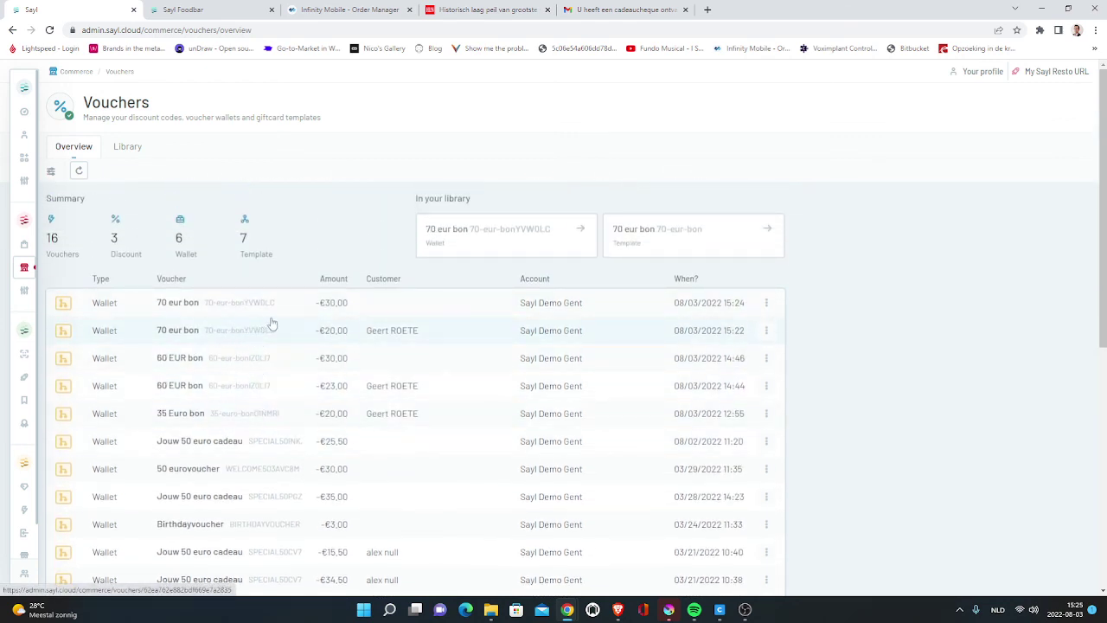
pyautogui.scroll(-2, 566, 460)
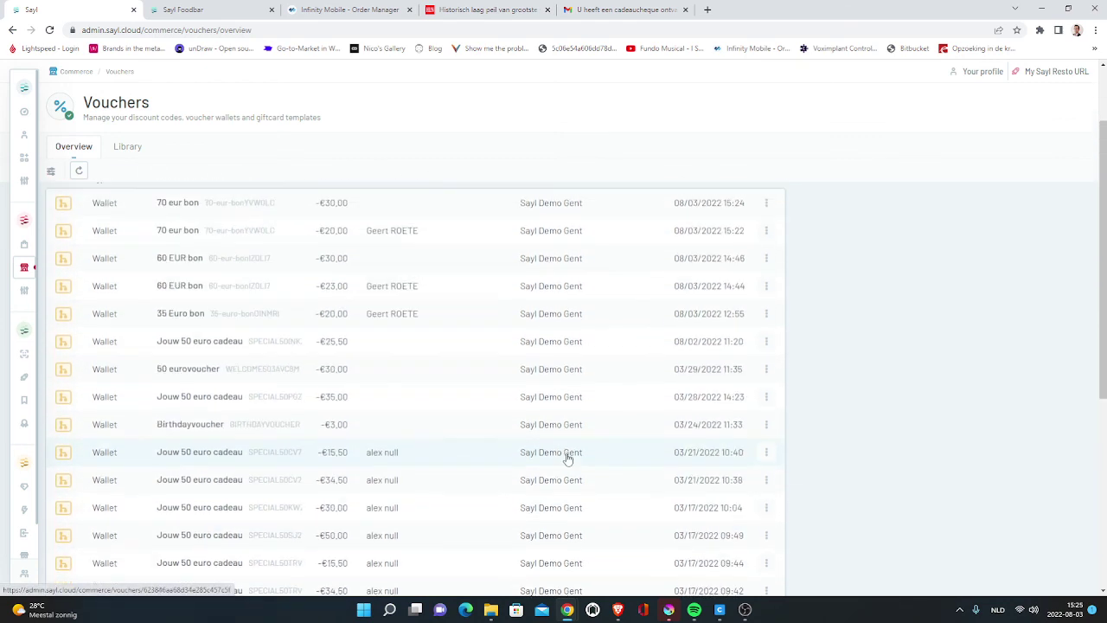
pyautogui.scroll(2, 562, 433)
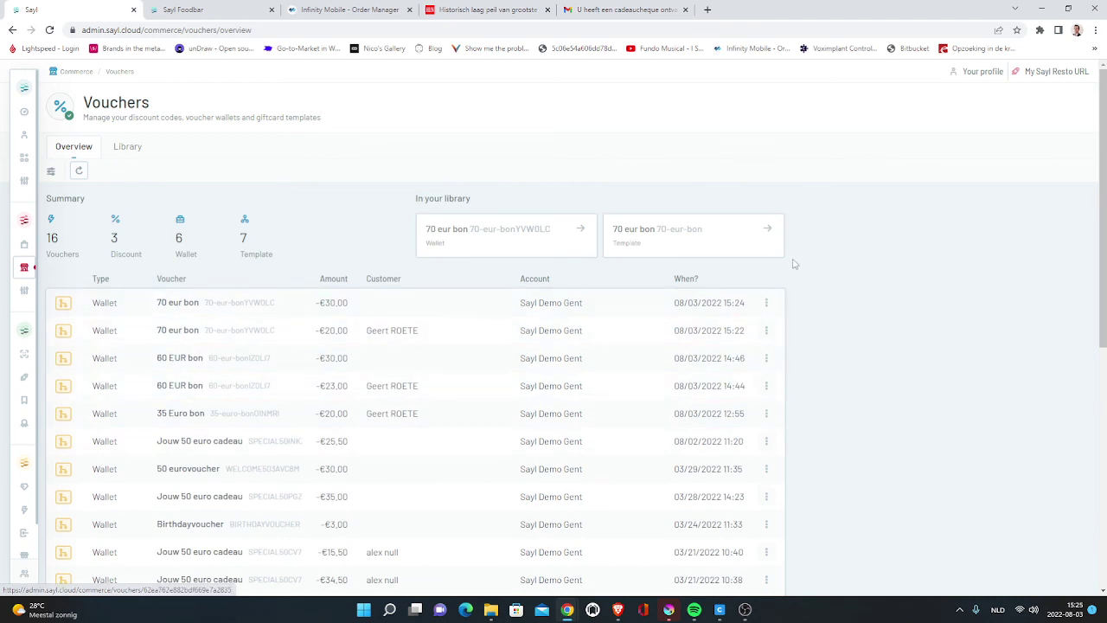